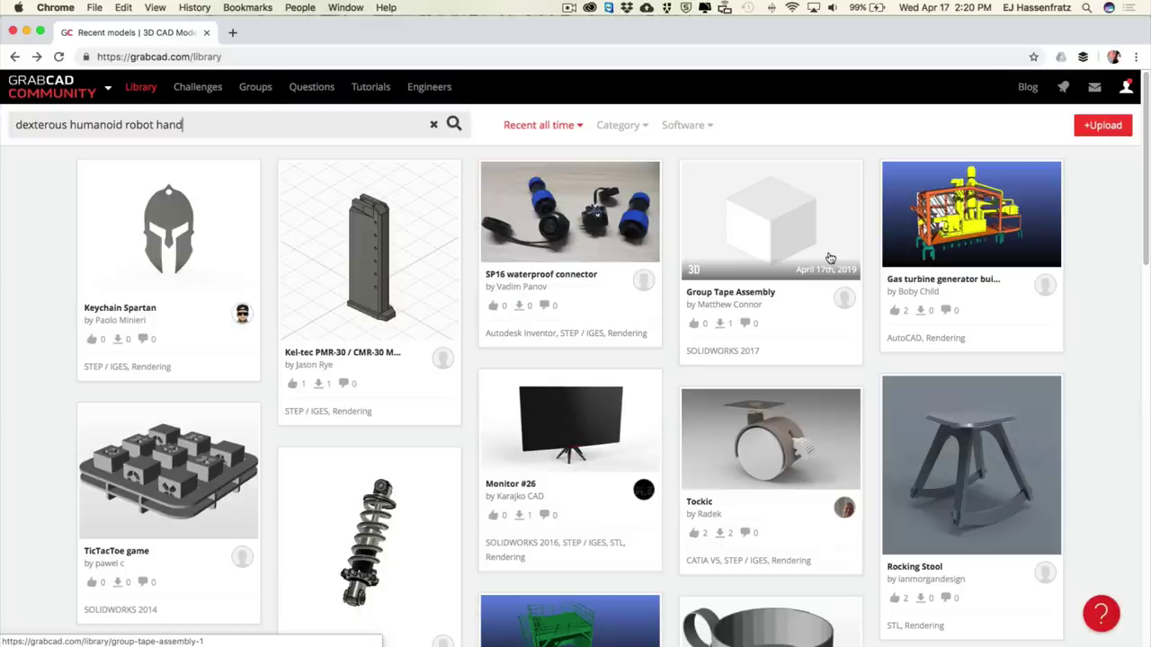
Browse the recent models in the GrabCAD library and look through the file formats offered by the software filter
mouse_move(1126, 86)
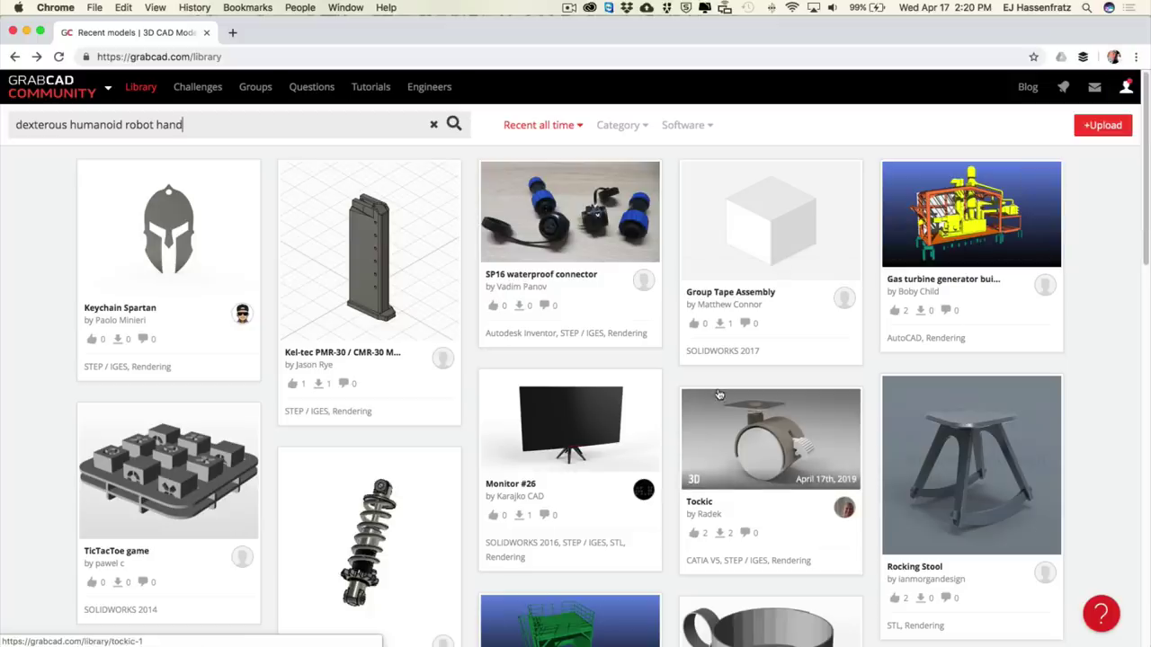
scroll(719, 394, "down", 15)
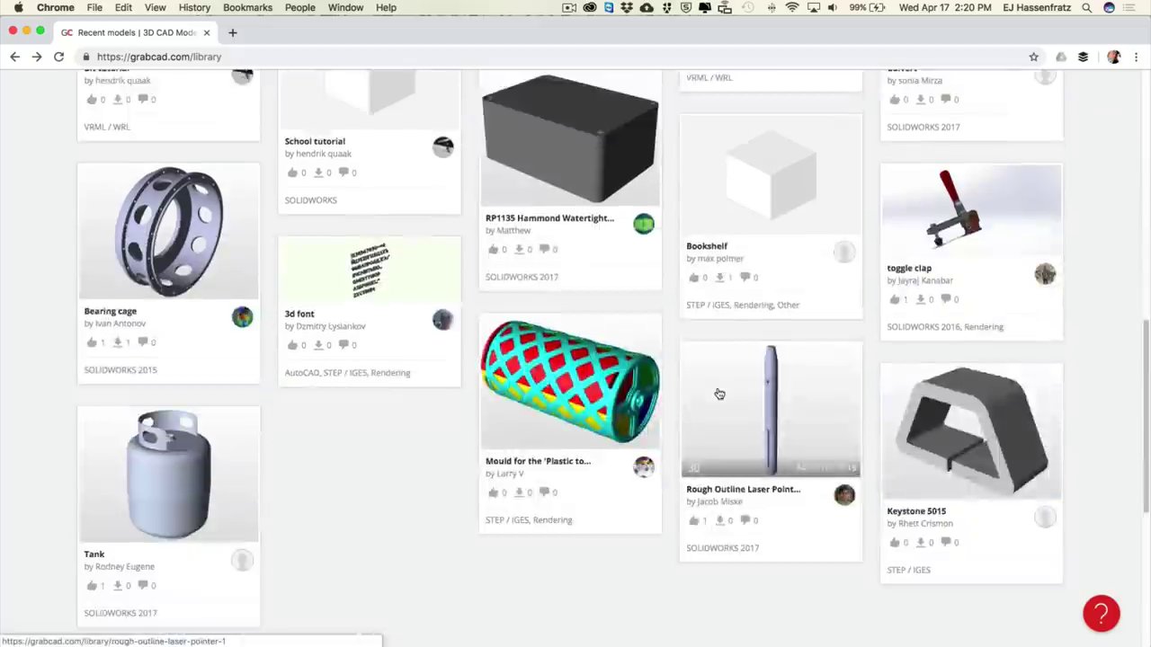
scroll(719, 393, "up", 10)
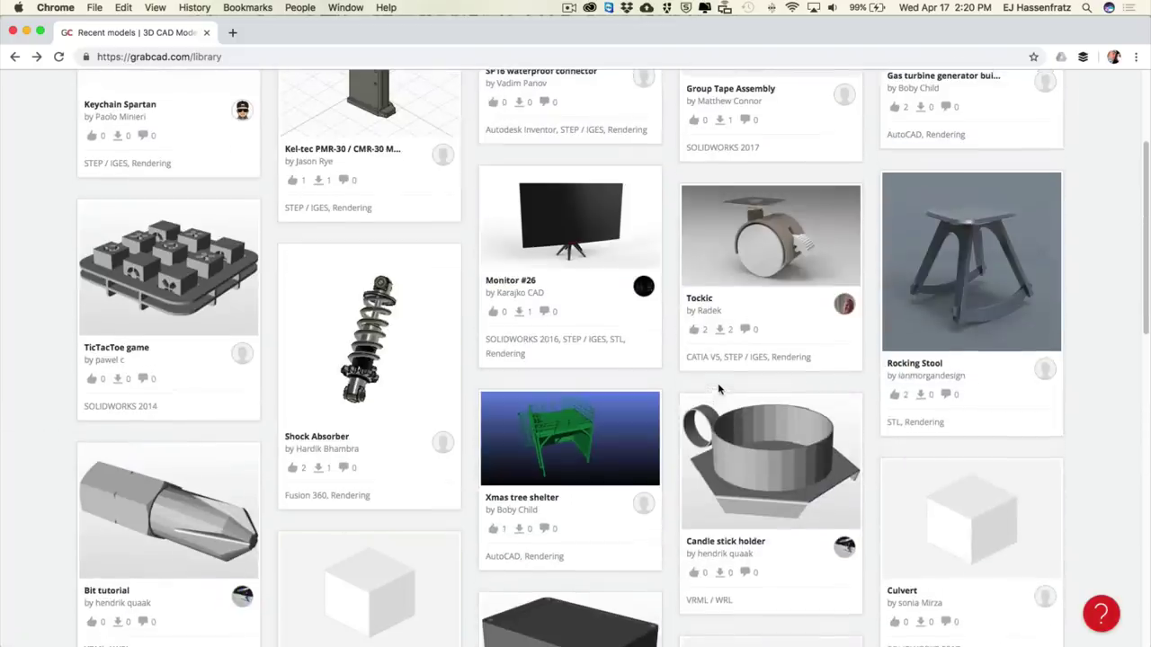
scroll(718, 360, "up", 3)
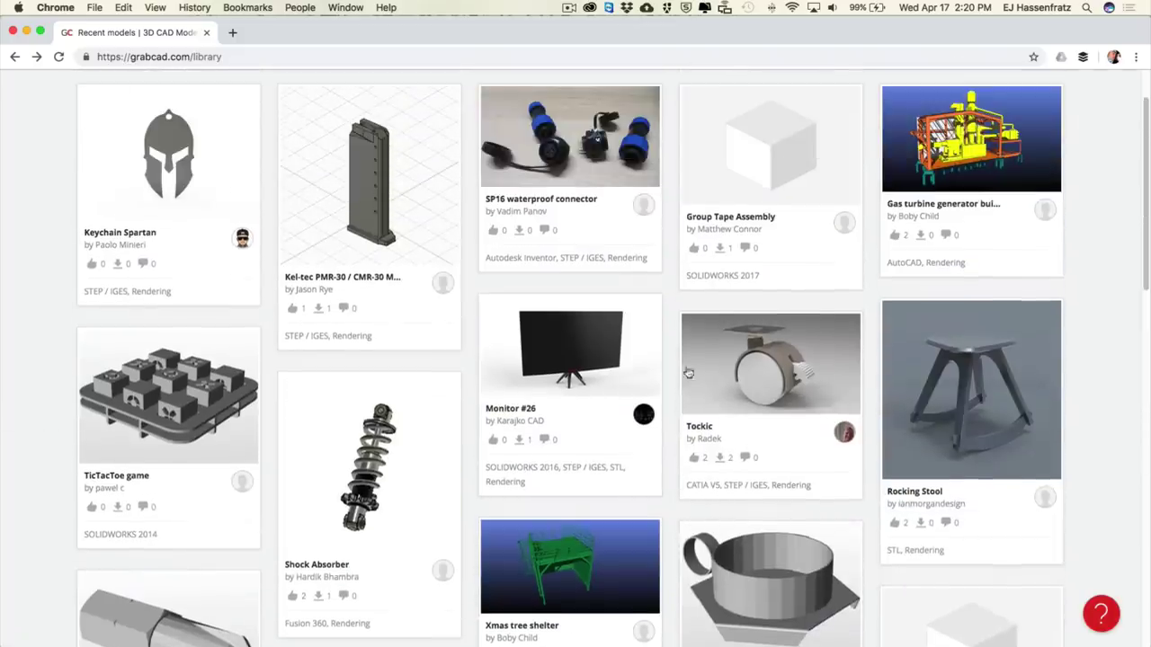
scroll(717, 320, "up", 2)
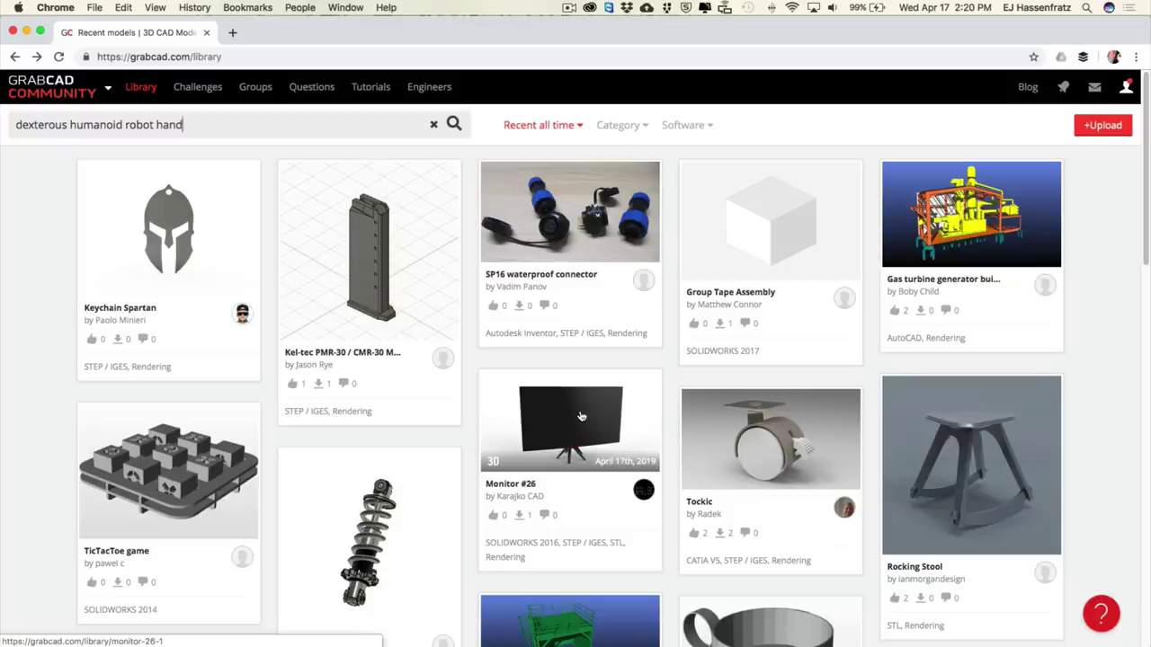
left_click(702, 125)
scroll(776, 164, "down", 2)
left_click_drag(775, 164, 798, 347)
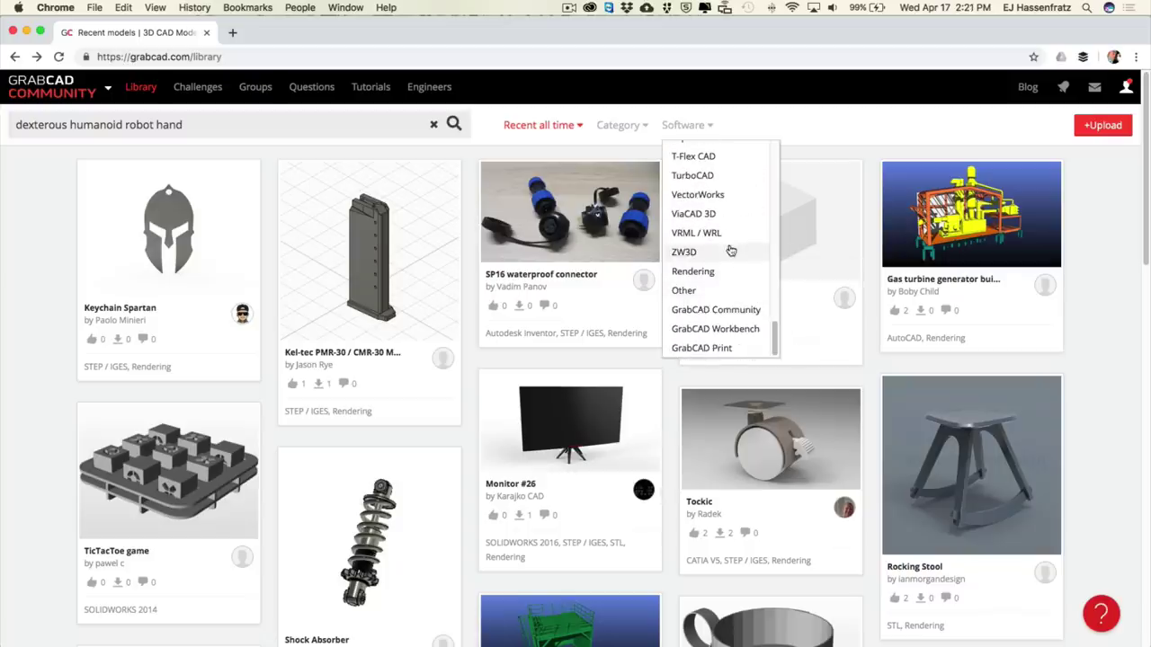
scroll(731, 250, "up", 5)
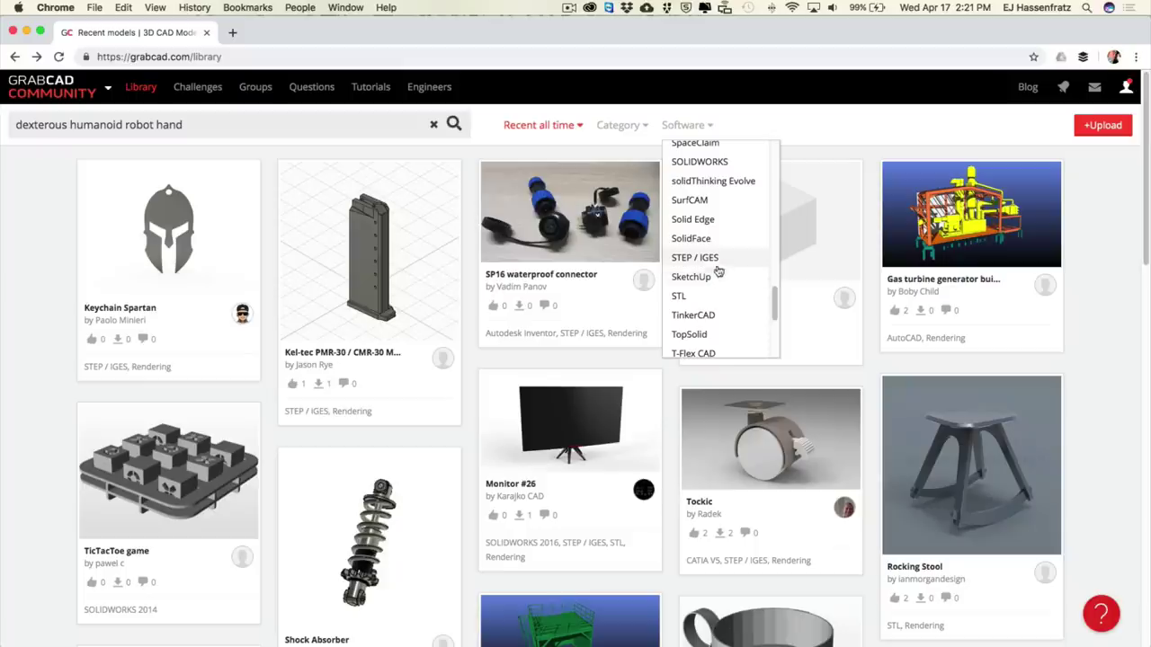
Search the library for "dexterous humanoid robot hand" and open the Dexterous Humanoid Robotic Hand model
left_click_drag(14, 124, 142, 124)
left_click(255, 124)
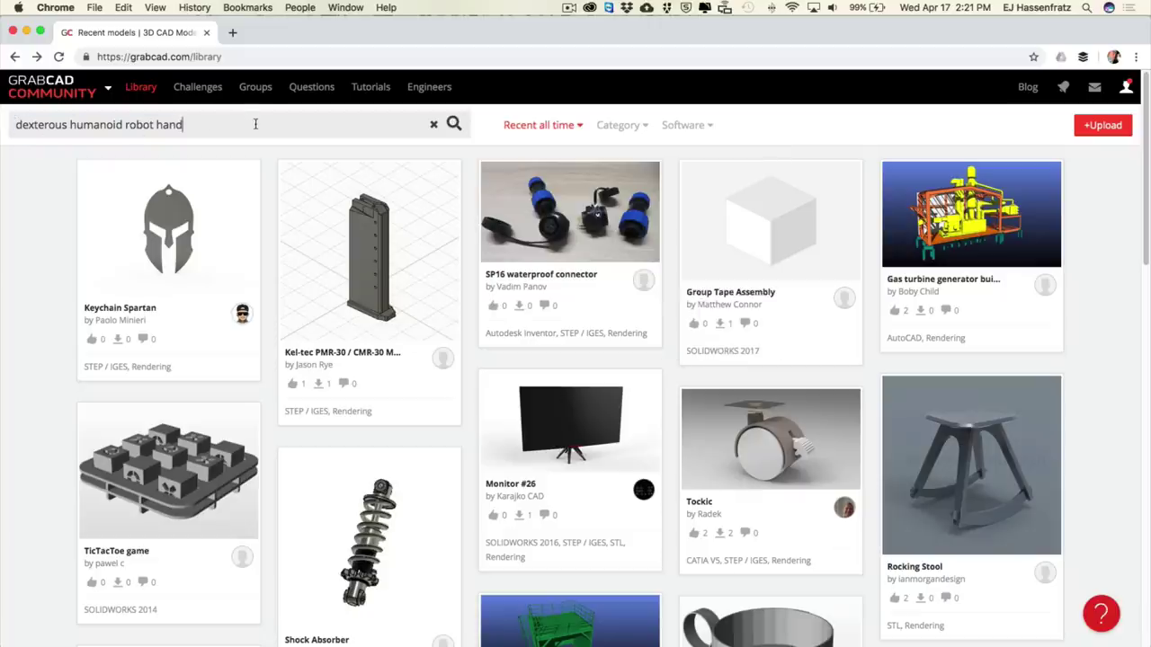
key("Return")
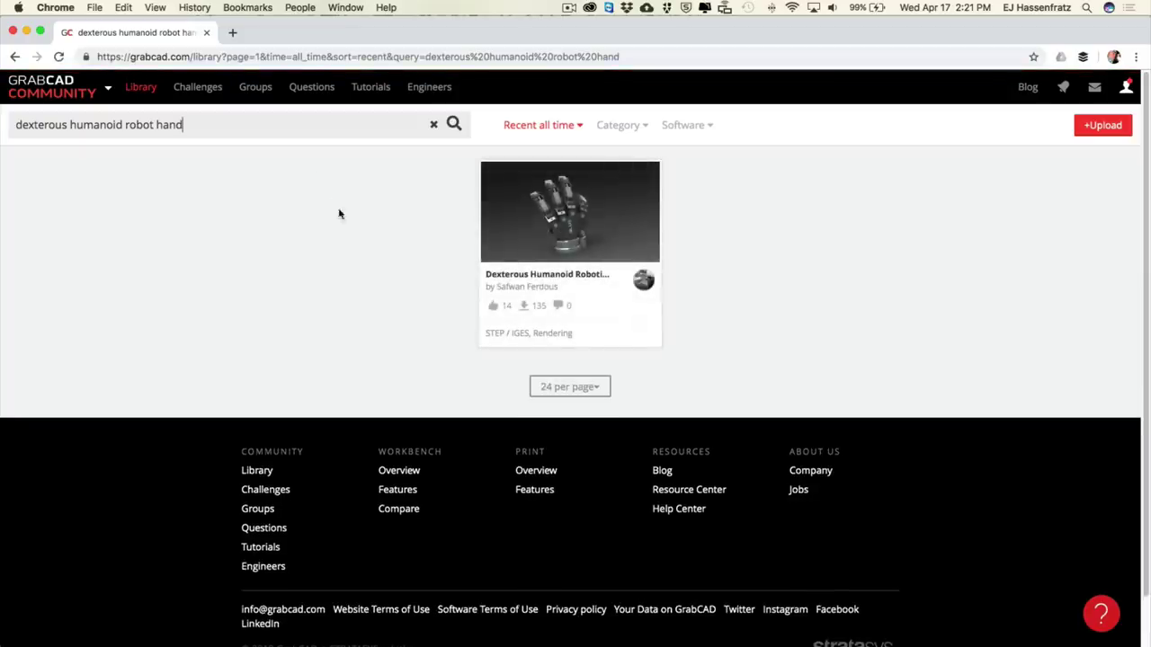
left_click(510, 214)
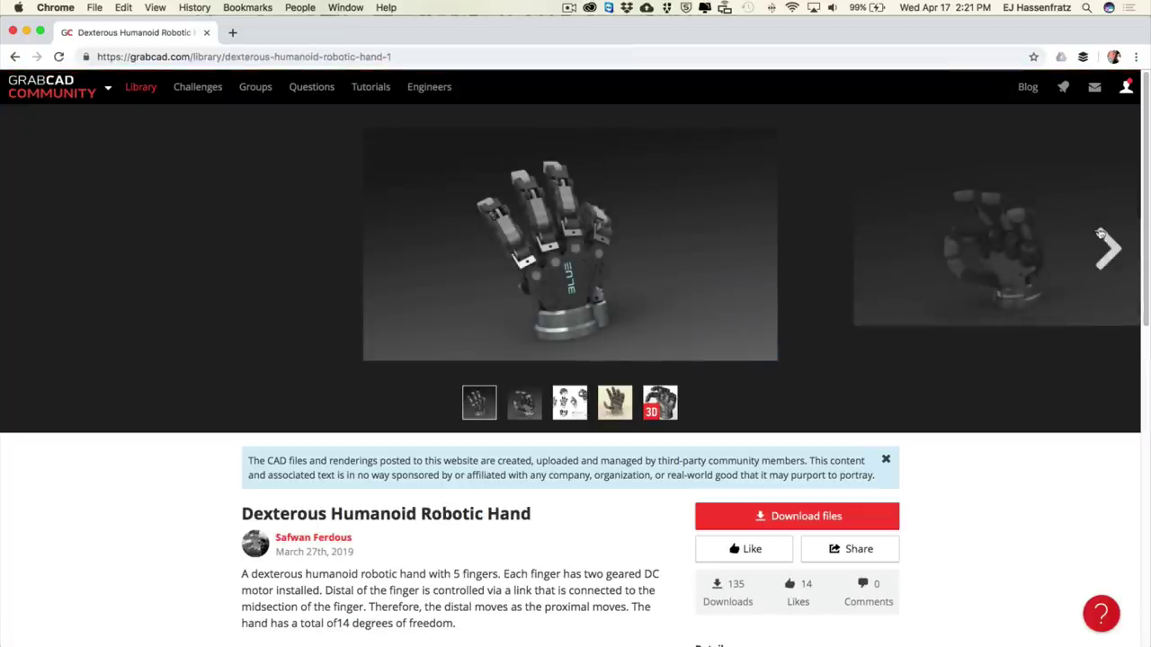
Look through the robotic hand's preview images and enlarge the BLUE Hand drawing sheet
left_click(1106, 244)
left_click(1106, 241)
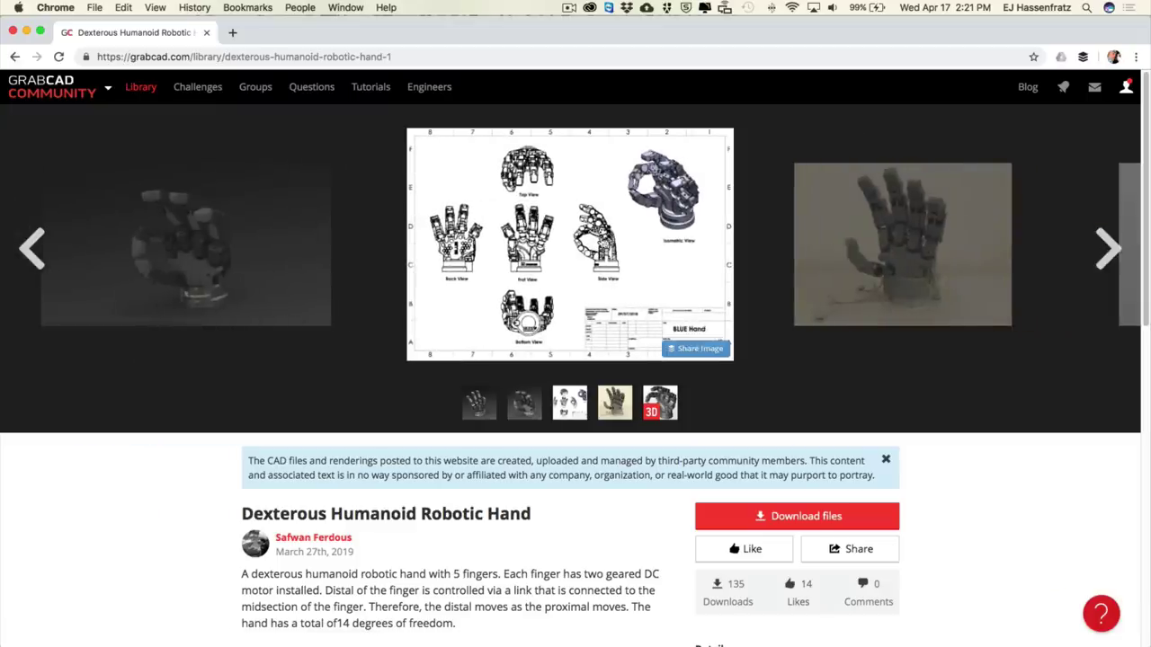
left_click(586, 237)
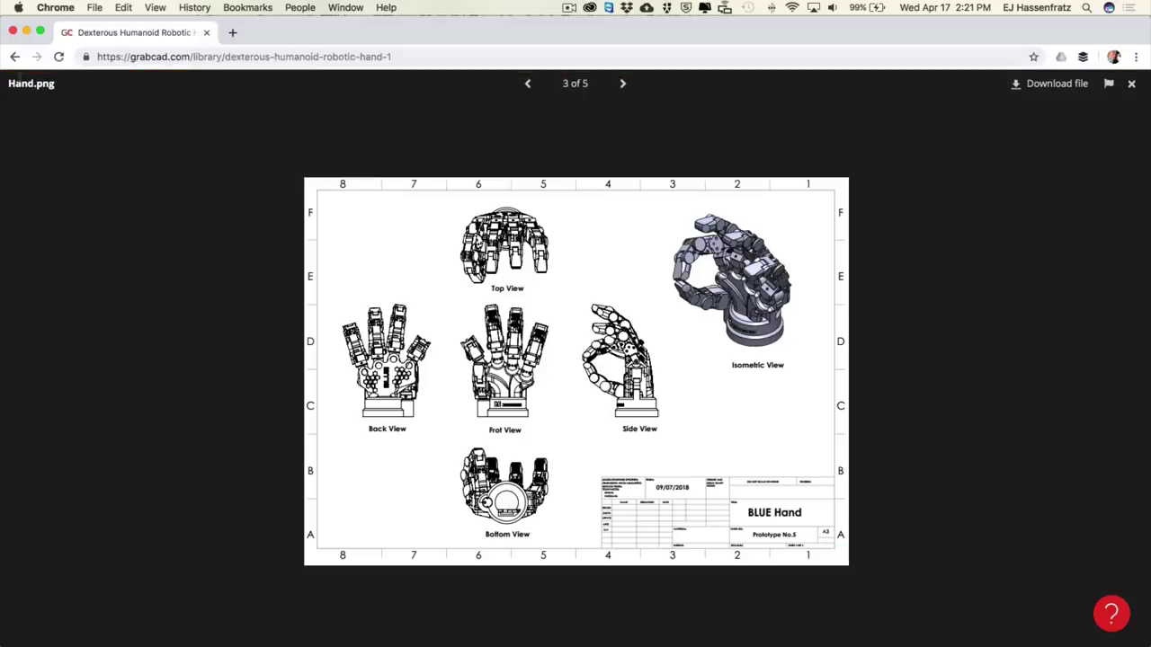
Return to the Dexterous Humanoid Robotic Hand model page and download its files
left_click(14, 55)
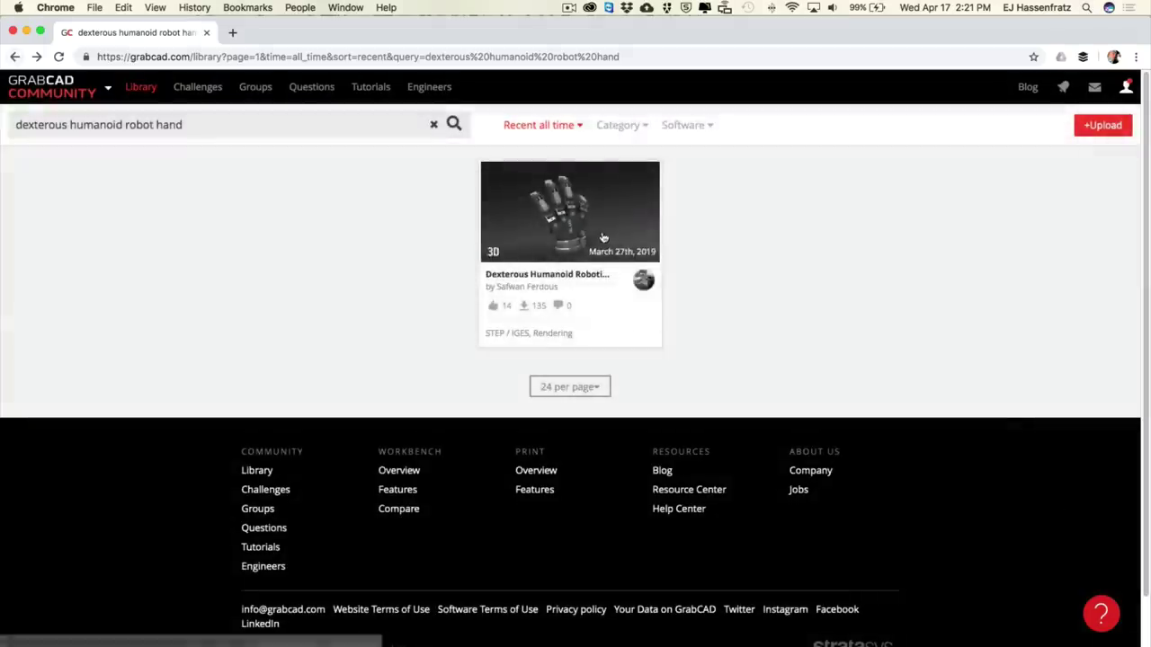
left_click(603, 237)
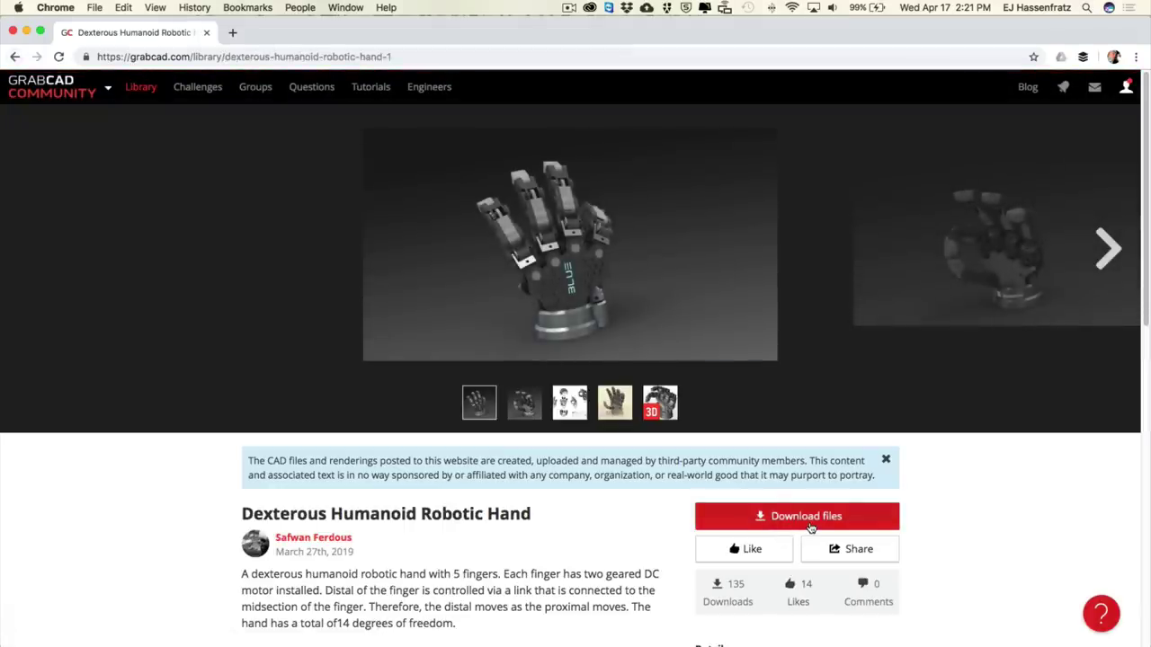
left_click(811, 528)
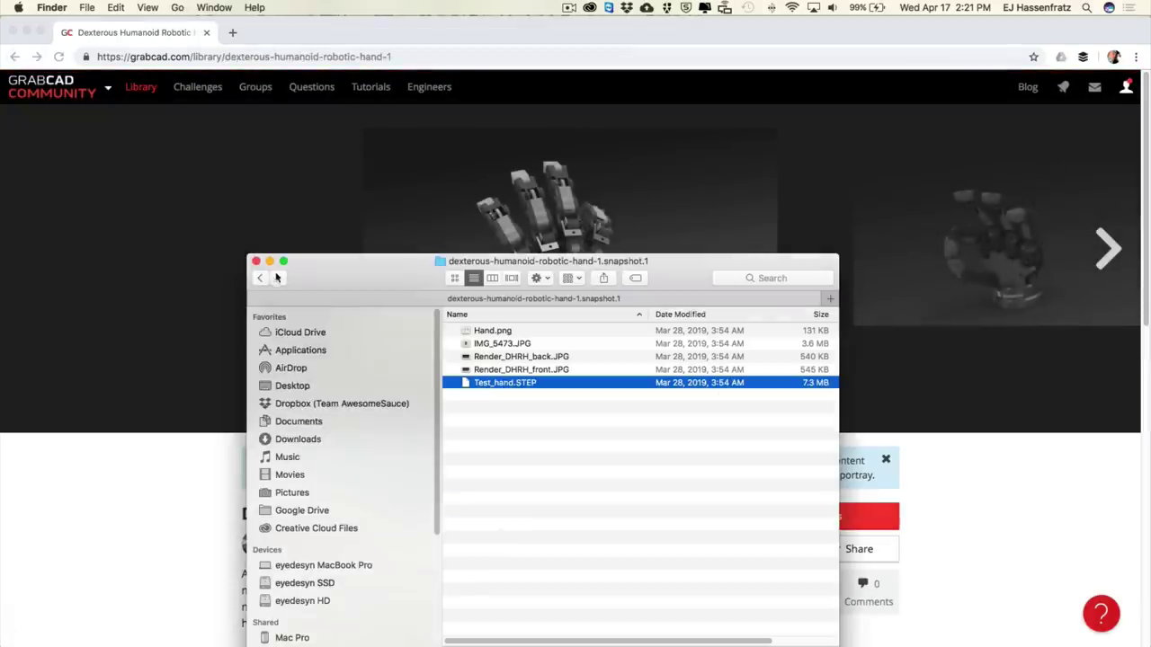
Import Test_hand.STEP from the downloaded folder into Cinema 4D with Original Units, Geometry and Splines enabled and Instances disabled
left_click_drag(324, 274, 326, 187)
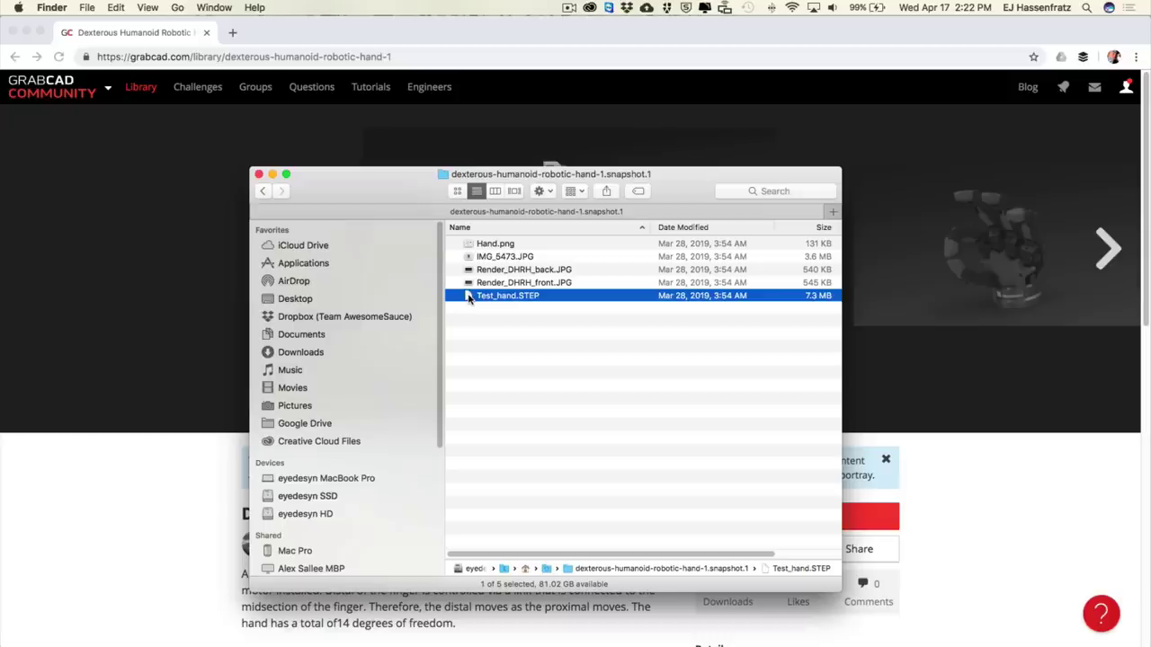
left_click_drag(467, 299, 519, 385)
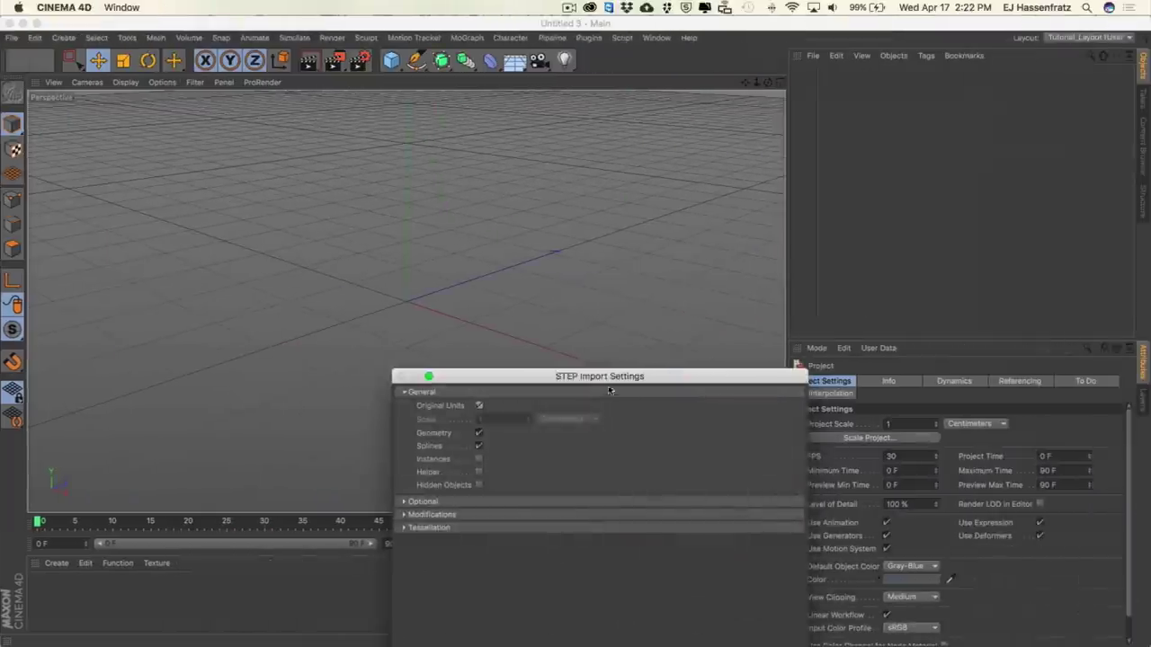
left_click_drag(609, 372, 559, 146)
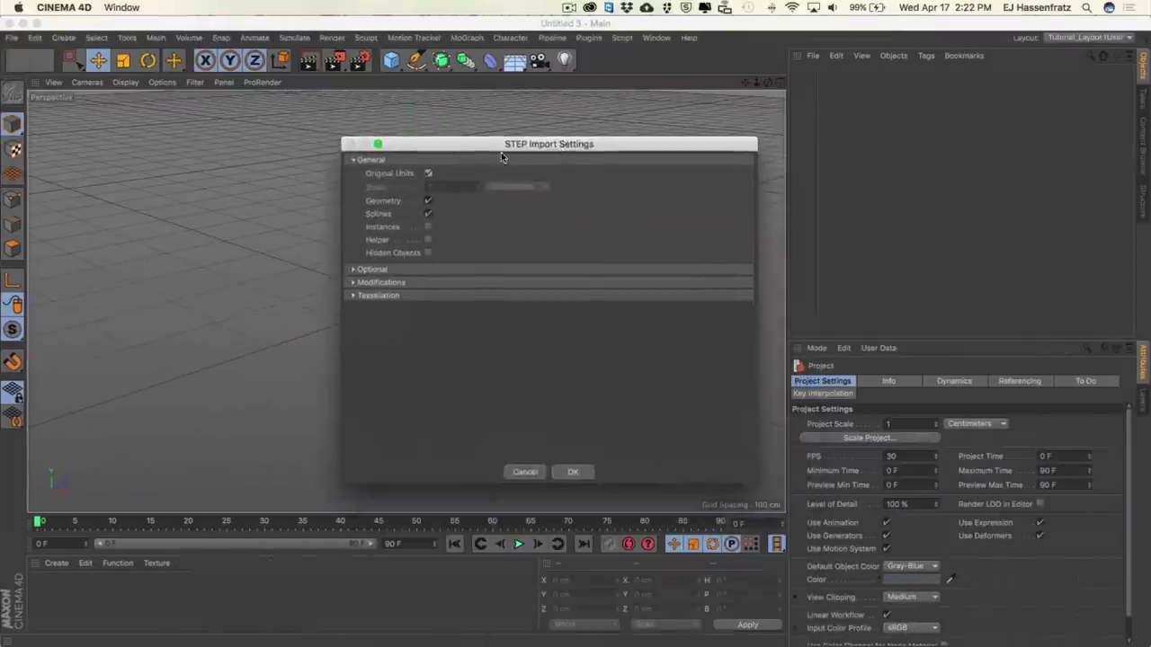
left_click(429, 227)
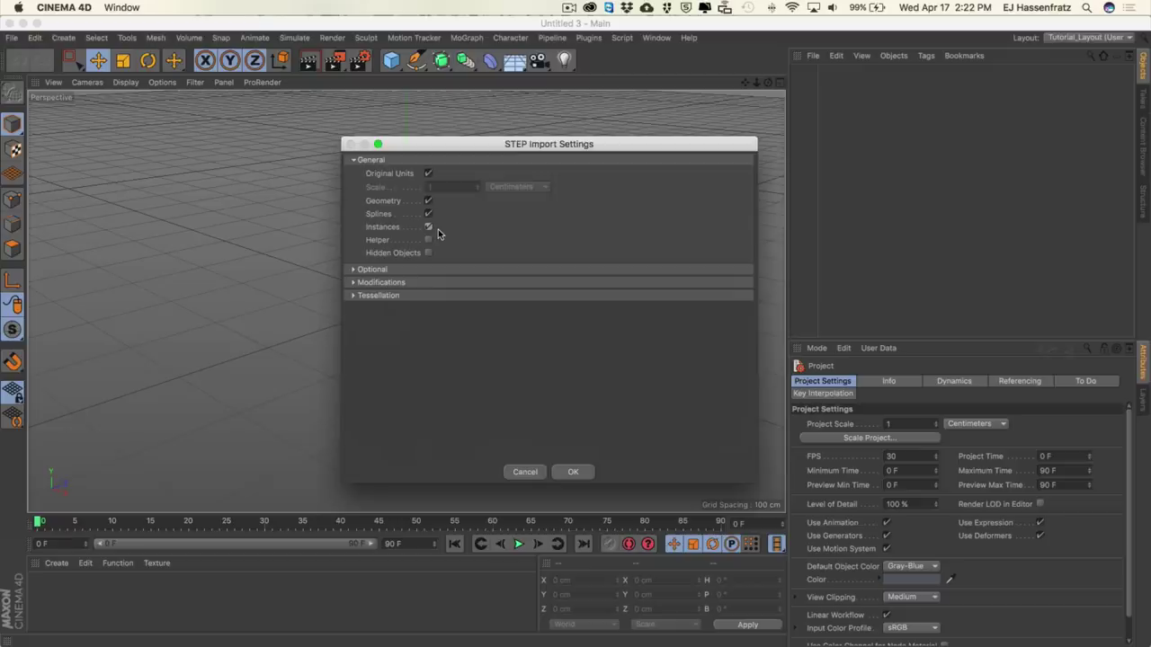
left_click(428, 228)
left_click(573, 474)
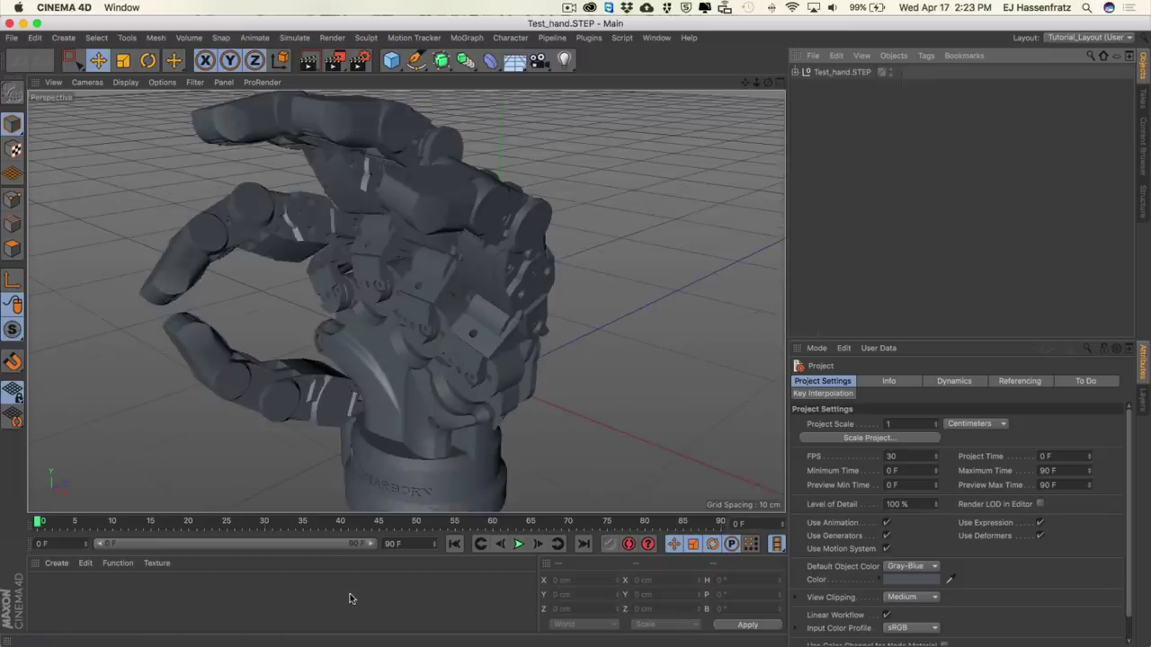
Compare the imported hand's size with a temporary 200 cm cube, and undo adding the cube
mouse_move(340, 228)
left_mouse_down("alt")
mouse_move(389, 260)
mouse_move(199, 223)
mouse_move(296, 218)
mouse_move(352, 236)
left_mouse_up("alt")
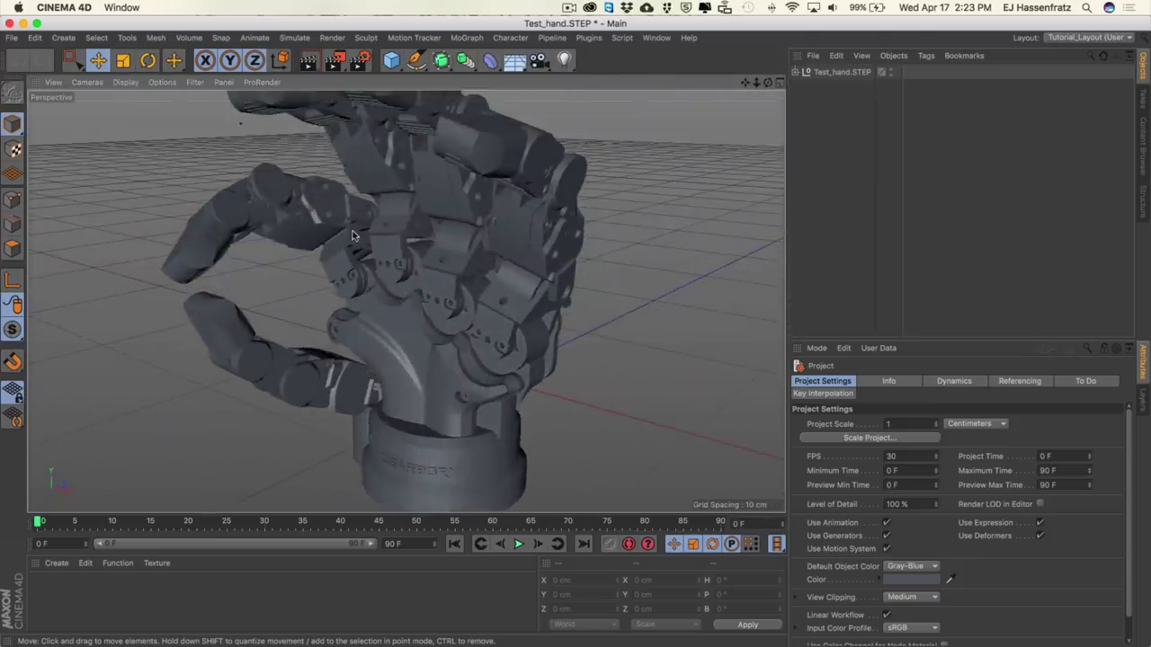
scroll(399, 261, "down", 10)
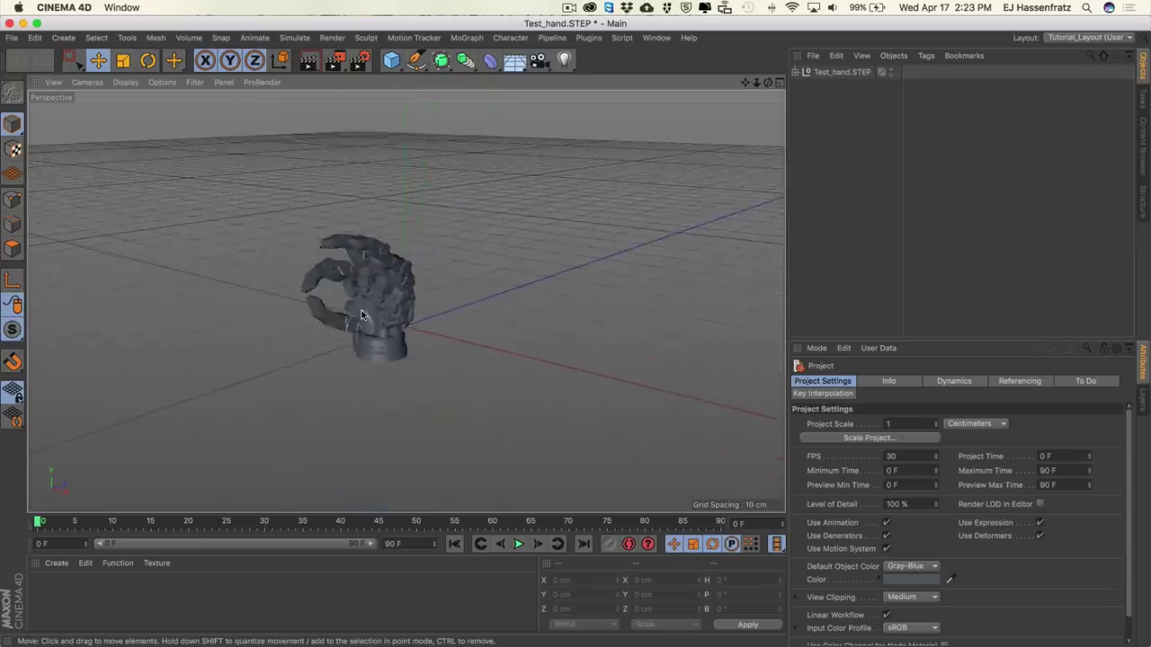
scroll(362, 315, "up", 5)
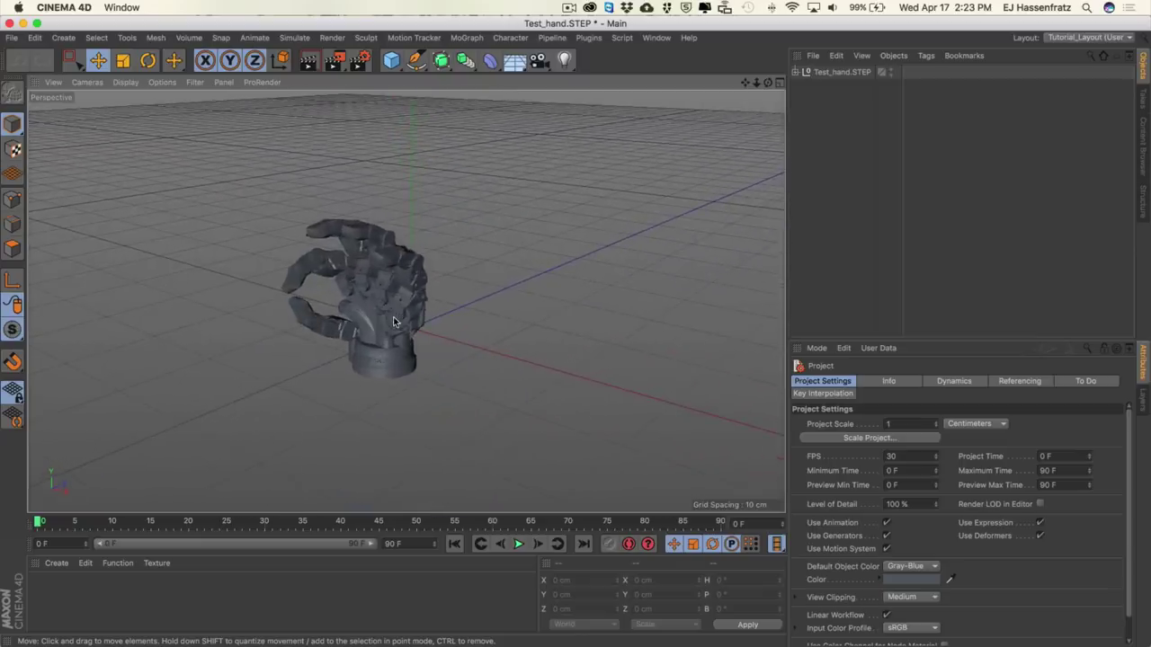
left_click(391, 60)
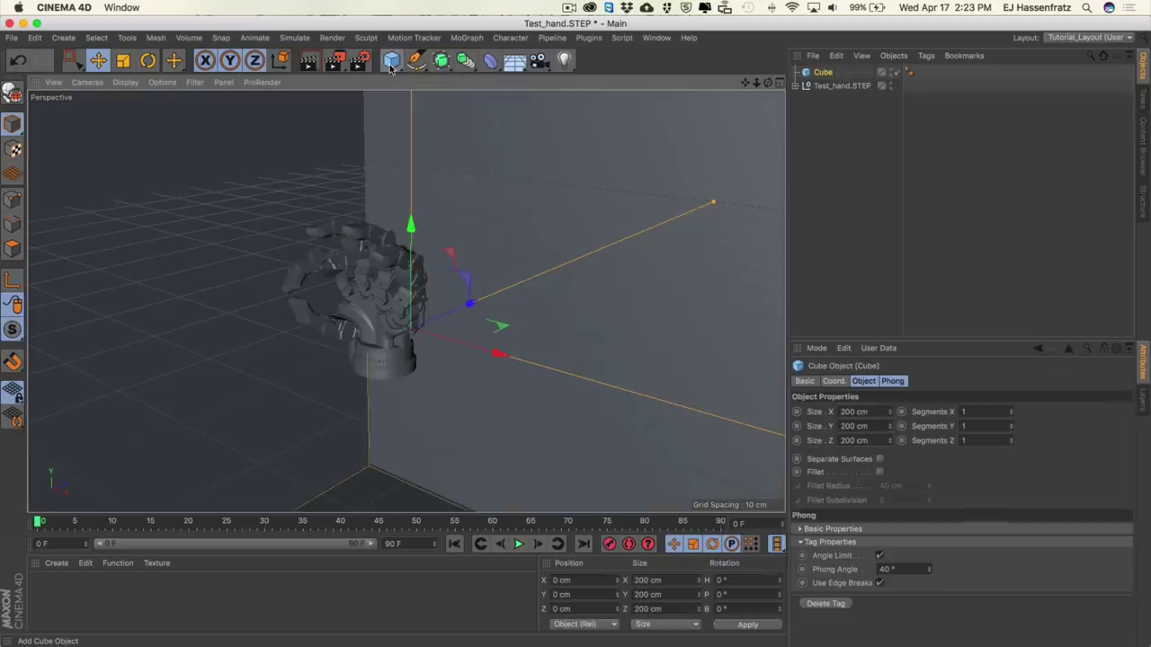
scroll(365, 353, "down", 5)
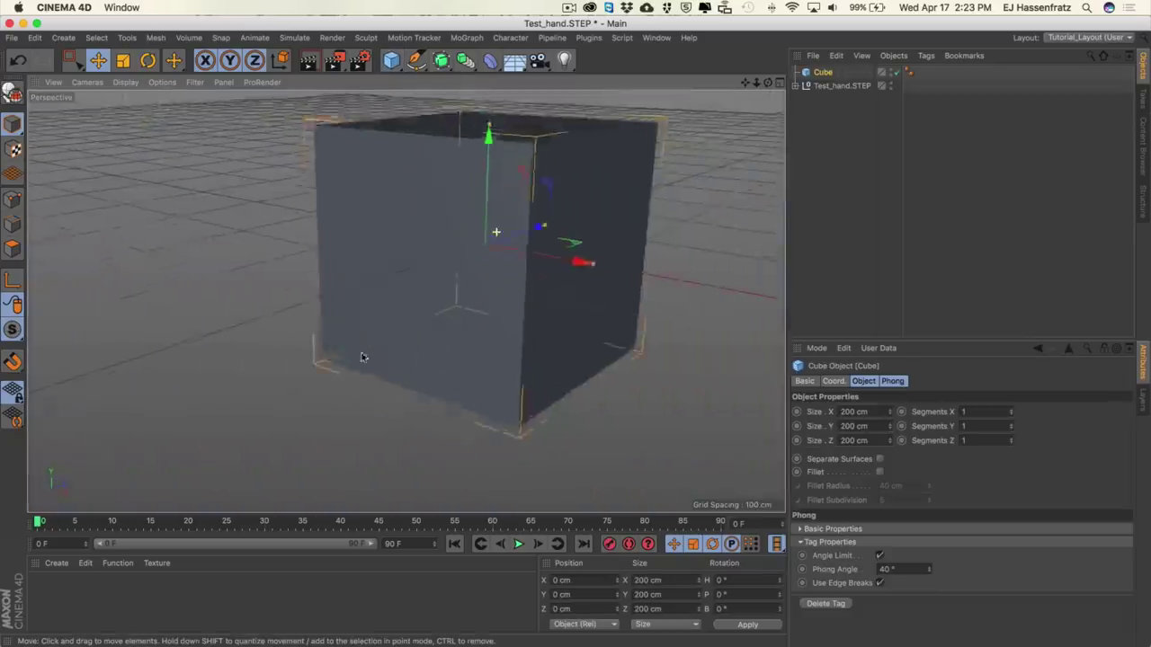
scroll(365, 353, "down", 4)
left_click_drag(525, 316, 786, 313)
key("super+z")
key("super+z")
Scale the whole Test_hand.STEP object up uniformly to roughly the size of a 200 cm cube, checking it against a temporary default cube
scroll(449, 331, "up", 3)
left_click(854, 72)
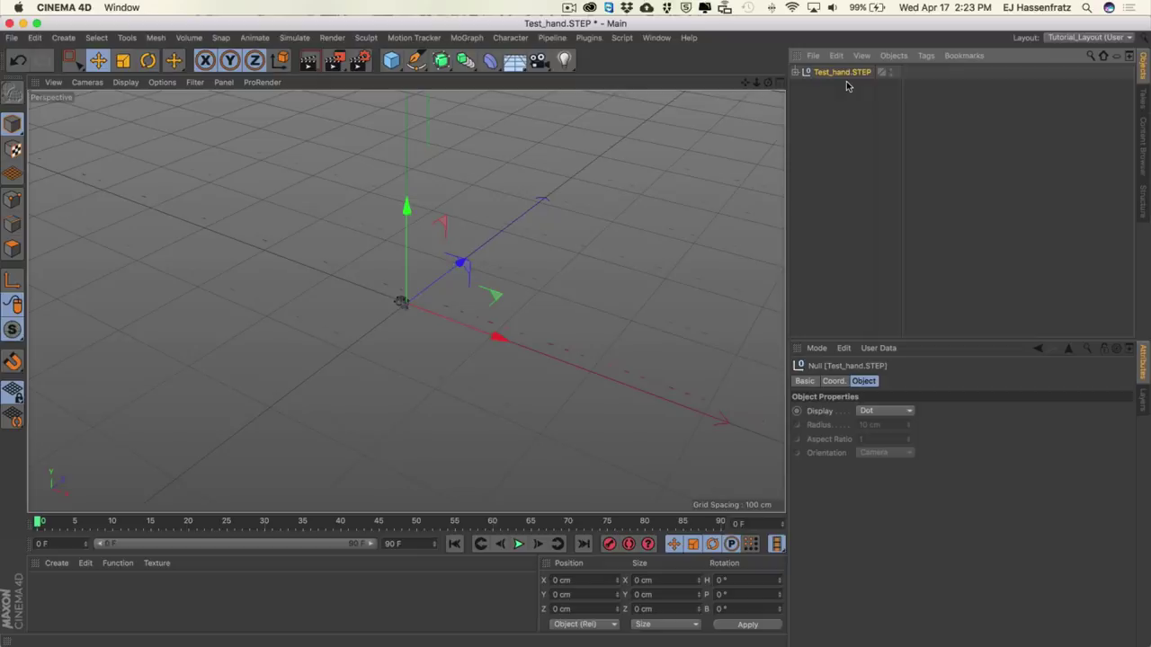
key("t")
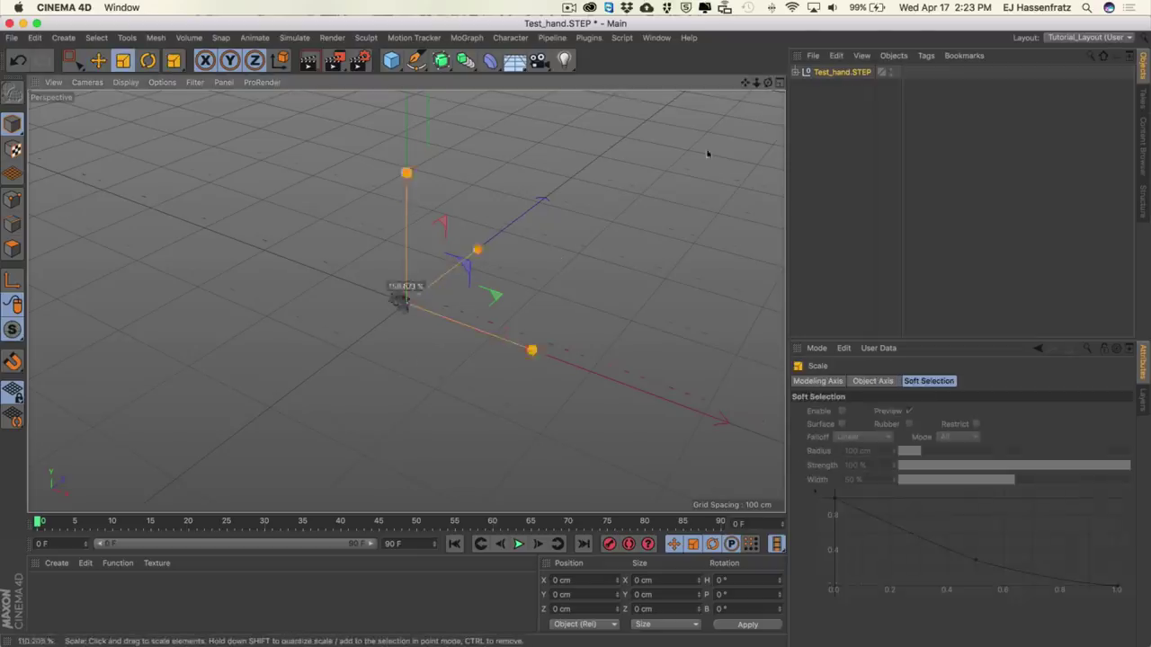
left_click_drag(642, 192, 409, 295)
left_click_drag(398, 360, 539, 377)
left_click_drag(369, 408, 540, 252)
key("e")
left_click(390, 63)
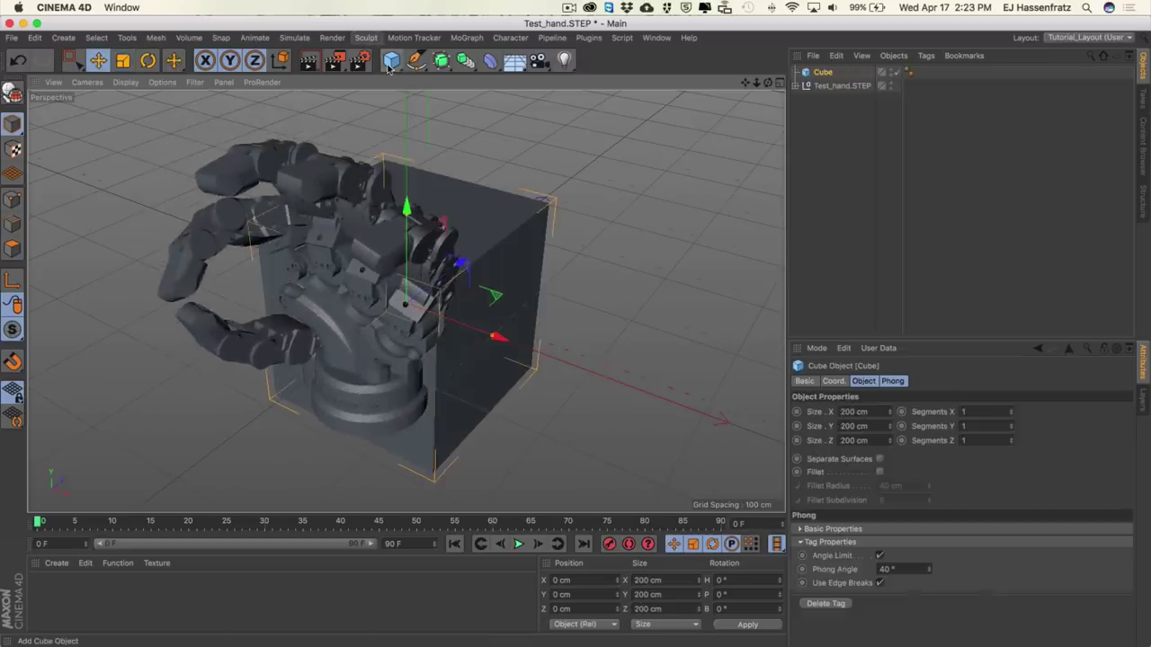
key("Delete")
Rotate the hand freely to about 145° heading, 13° pitch and 13° bank
left_click(814, 73)
key("r")
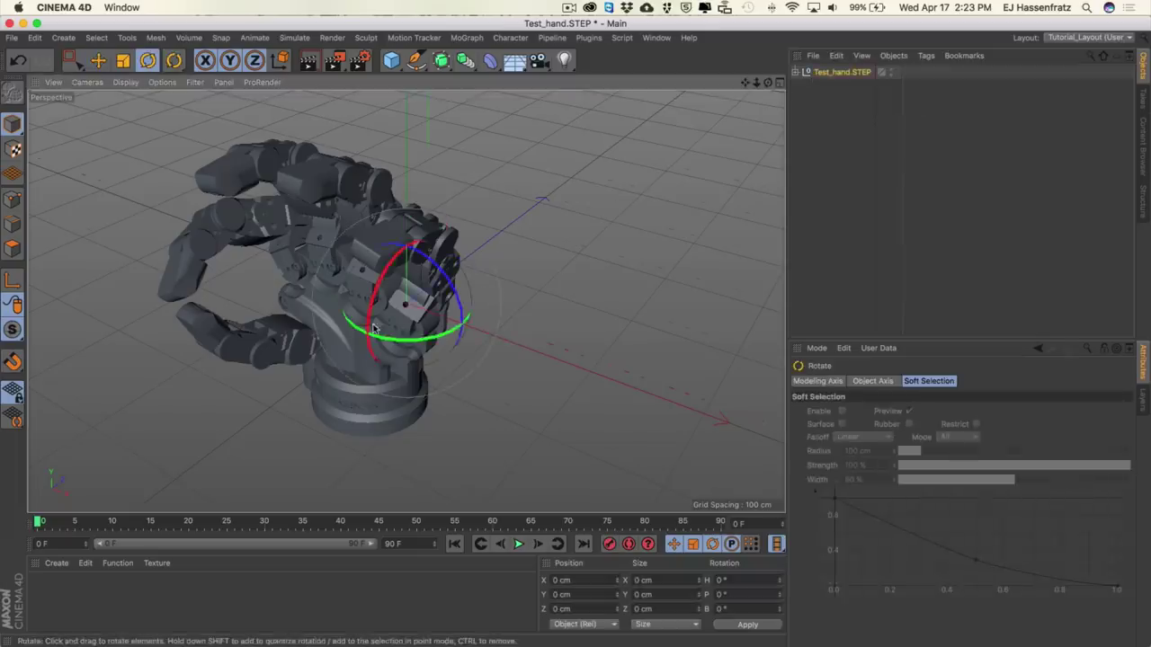
left_click_drag(341, 328, 546, 399)
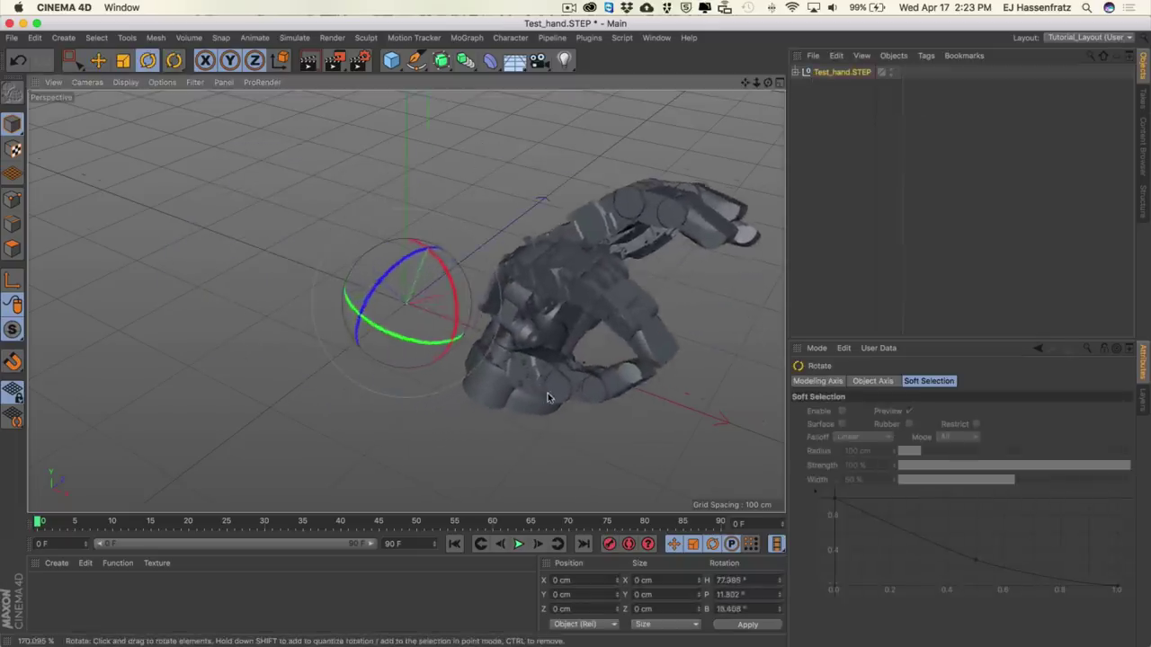
left_click_drag(386, 303, 496, 320)
key("ctrl+z")
Move only the hand object's axis to the middle of the hand, at about X 26, Y 39, Z 154 cm
key("e")
key("l")
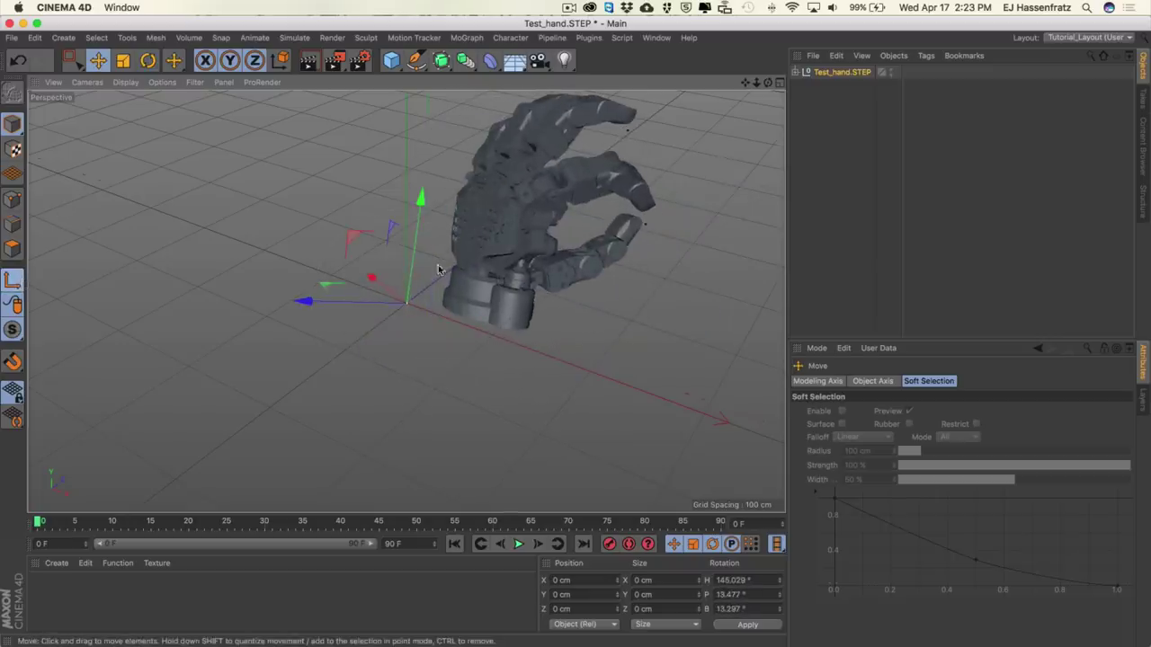
left_click_drag(310, 300, 284, 223)
mouse_move(404, 287)
left_mouse_down()
mouse_move(391, 184)
mouse_move(531, 288)
mouse_move(405, 300)
left_mouse_up()
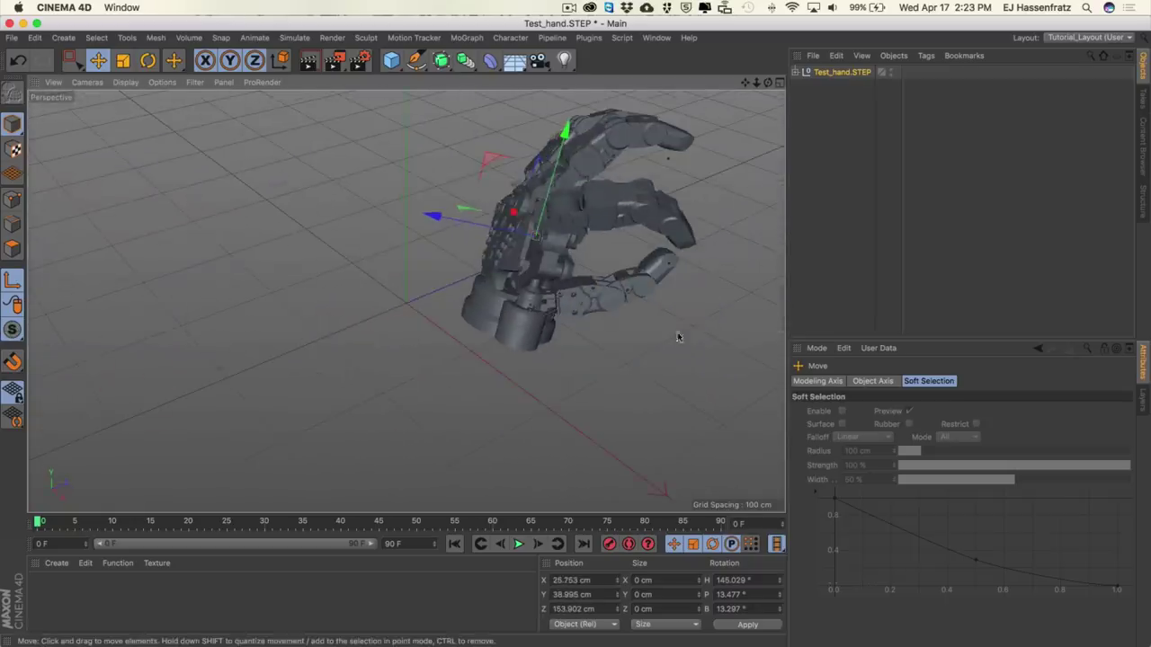
Pose the hand in the view, rotated to about H 165°, P 51°, B -4° and positioned at about X -54, Y 11, Z 40 cm
left_click_drag(141, 288, 507, 237, "alt")
key("r")
key("e")
key("t")
key("r")
left_click_drag(296, 288, 361, 314)
key("e")
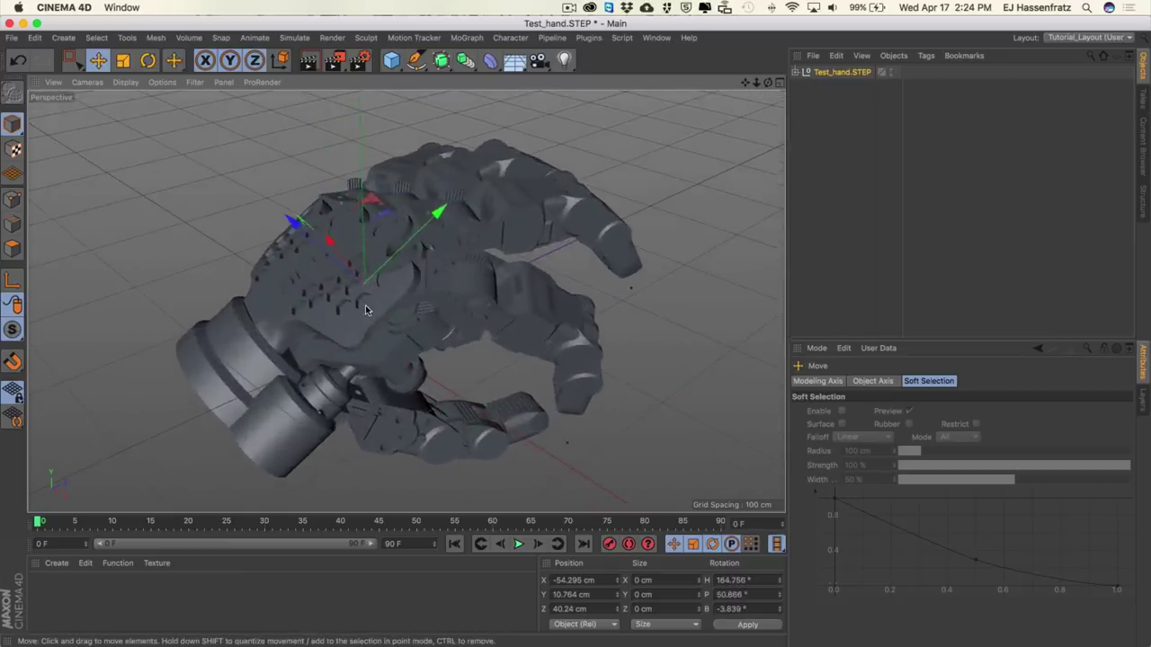
Turn on an Interactive Render Region and enlarge it to cover nearly the whole hand
left_click_drag(360, 270, 364, 294, "alt")
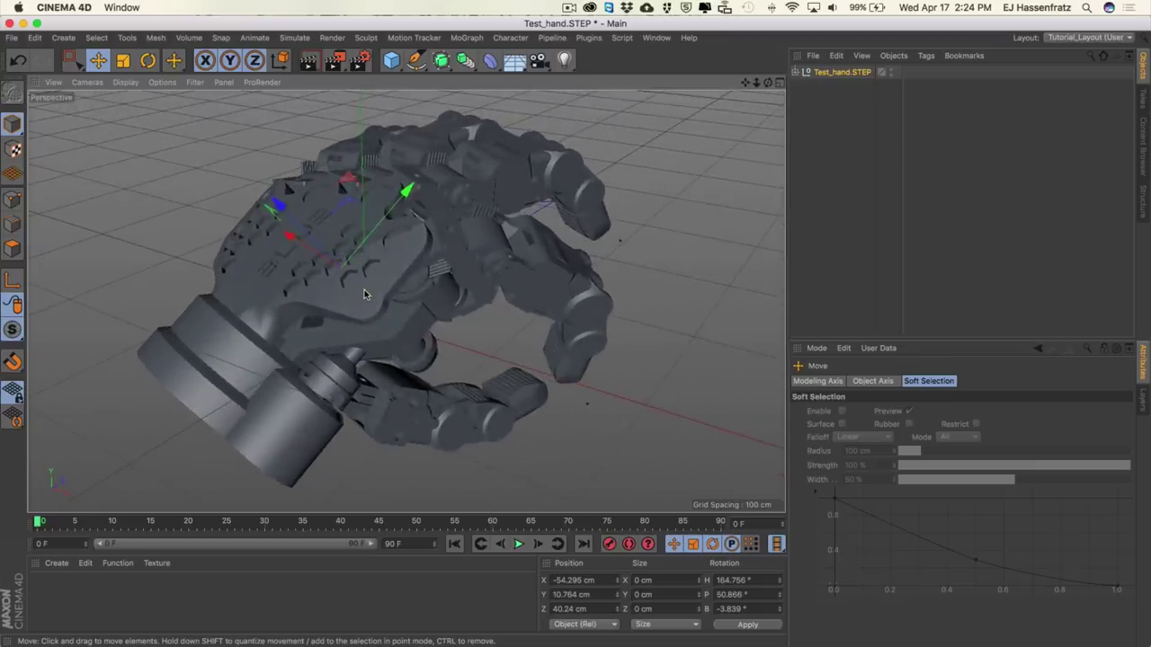
left_click(334, 60)
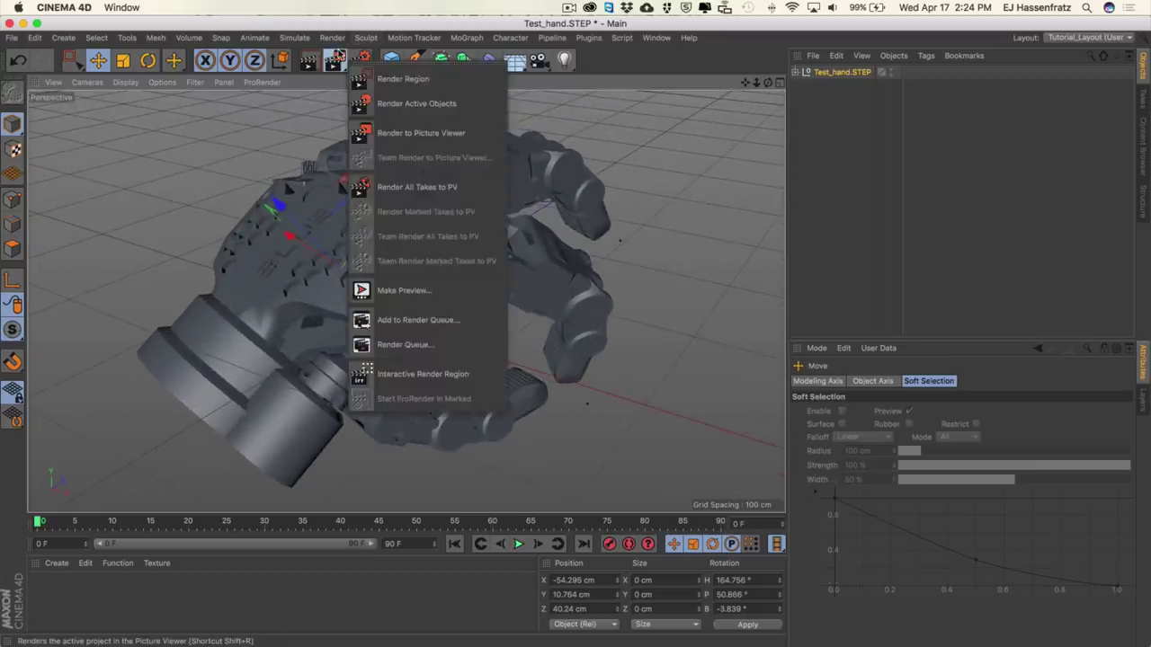
left_click(424, 374)
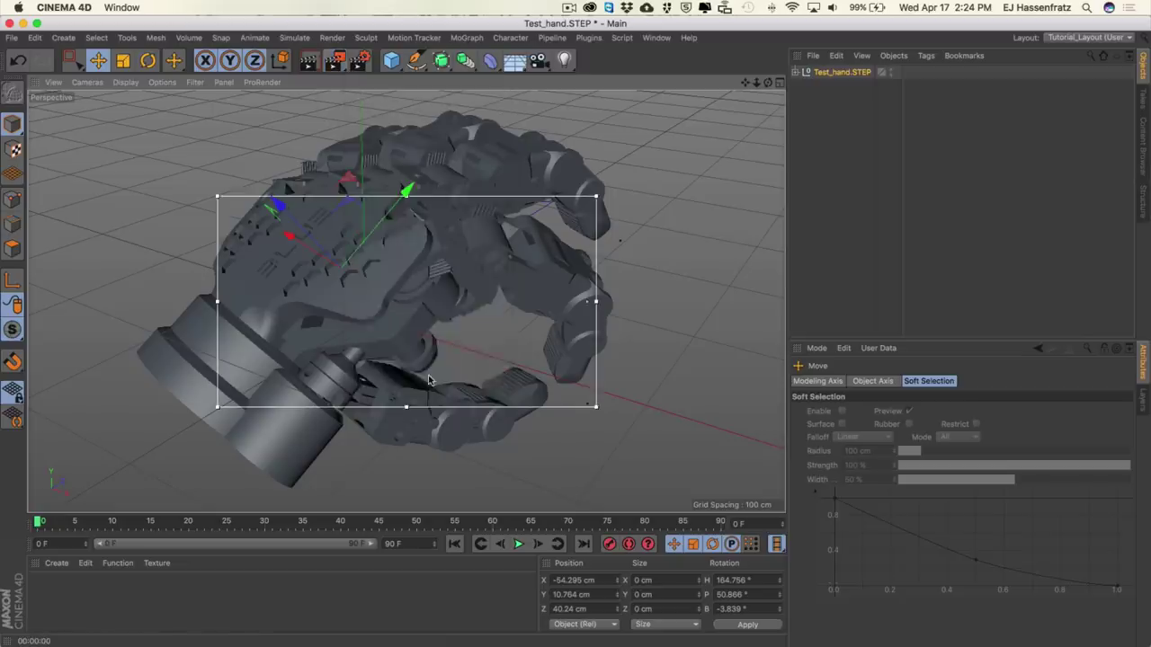
left_click_drag(218, 193, 135, 117)
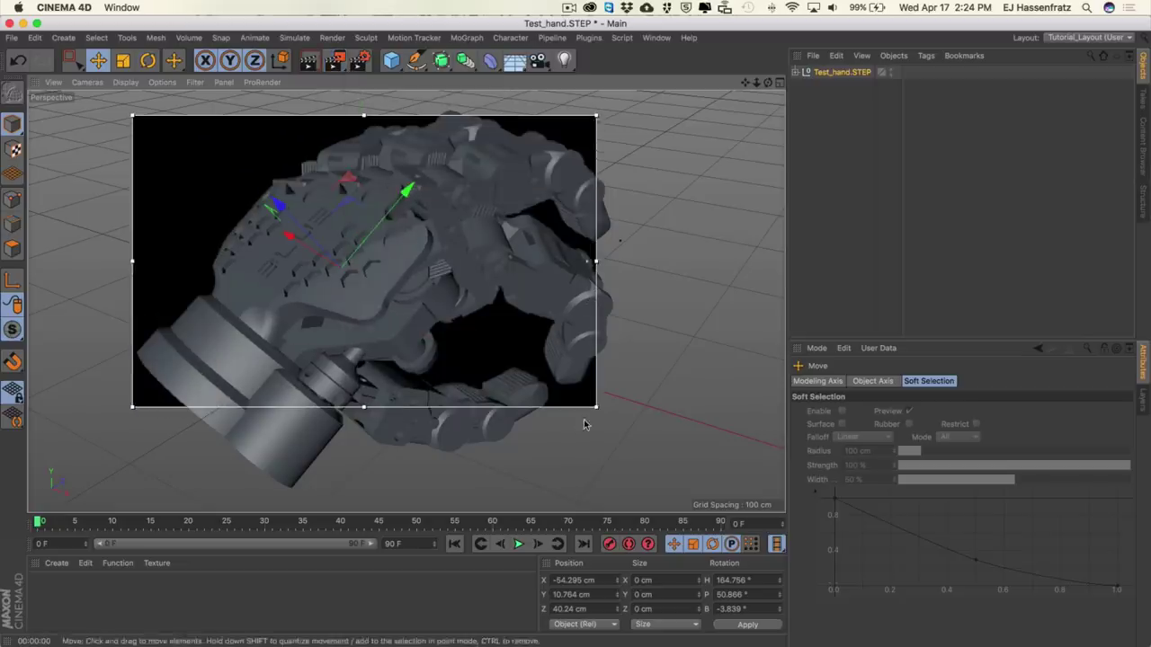
left_click_drag(595, 406, 625, 468)
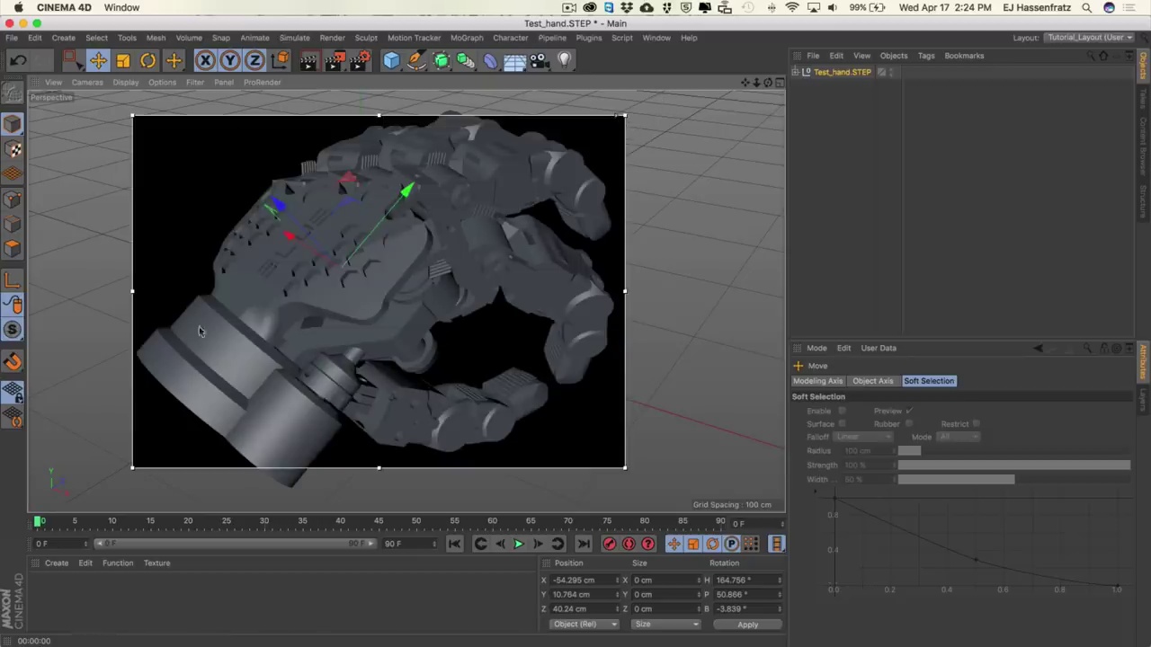
Create a new Sketch Material from the shader materials so the hand renders with Sketch and Toon lines
left_click(56, 566)
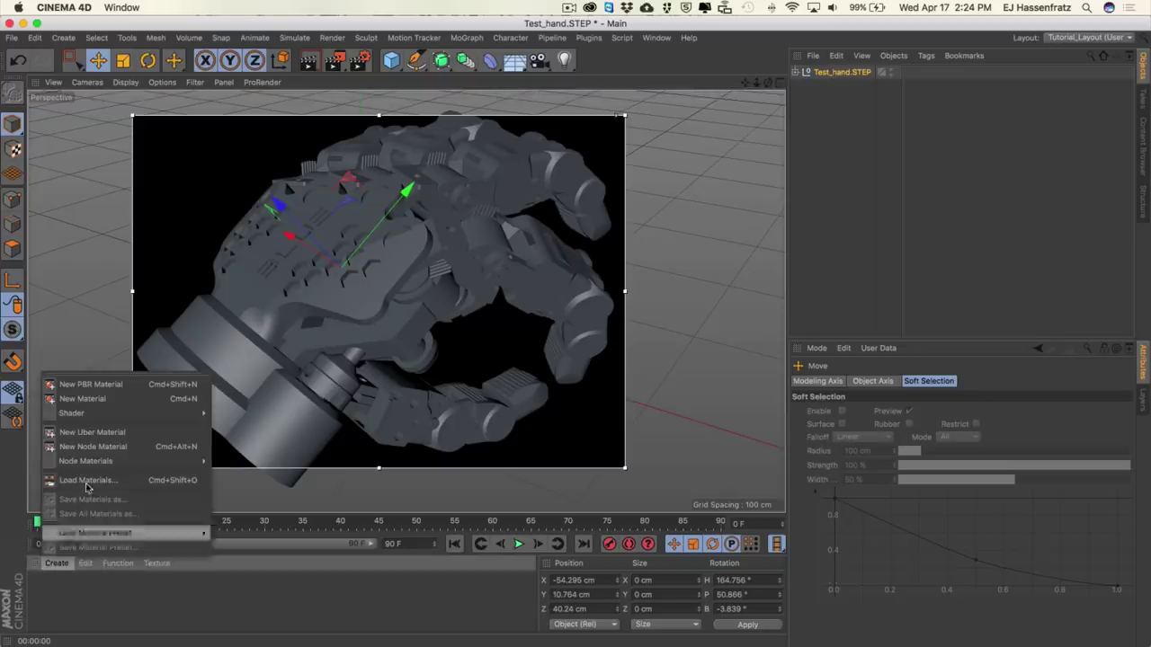
mouse_move(99, 413)
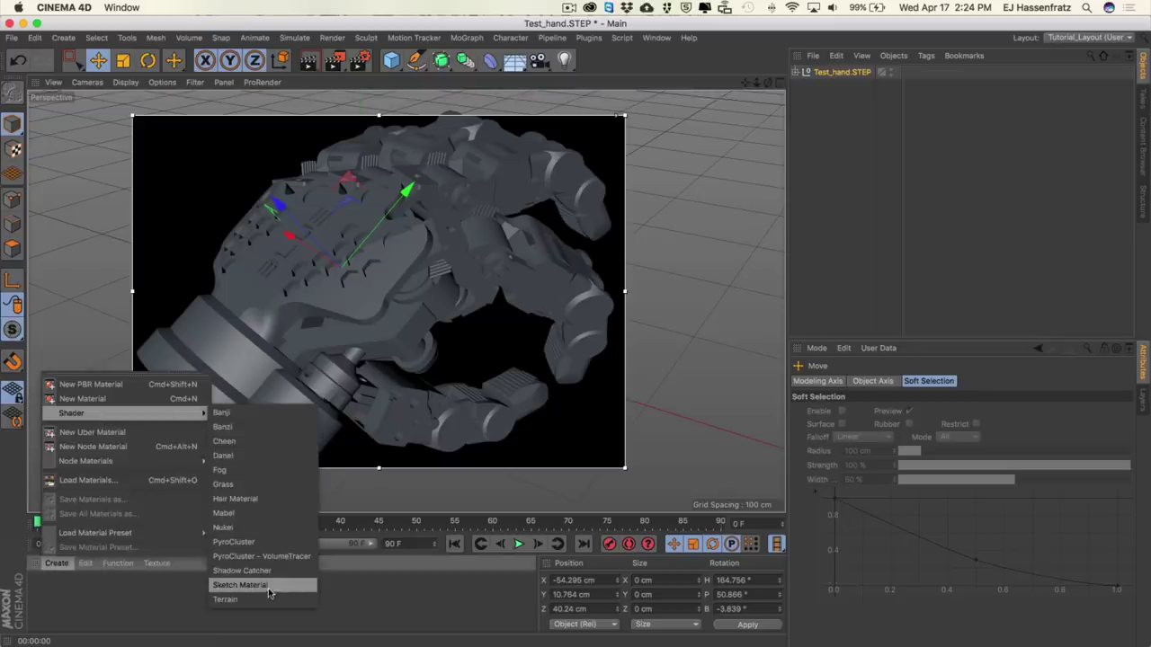
left_click(240, 585)
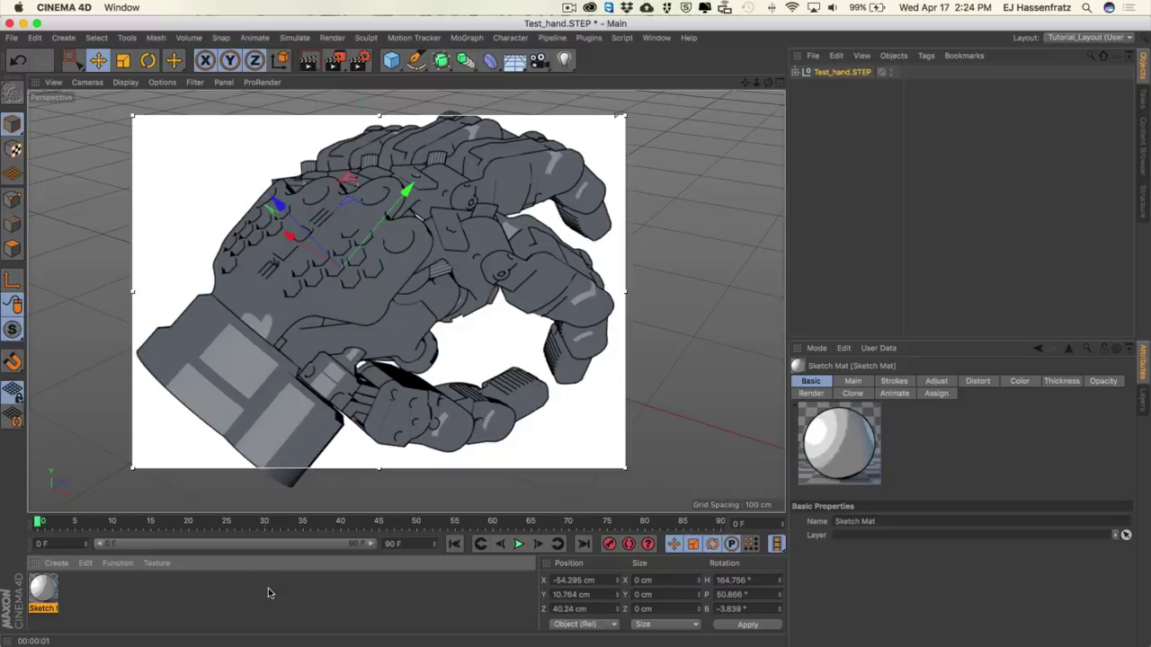
Examine the Sketch and Toon Creases line type in the render settings on a temporary default cube, and delete the cube
left_click(360, 59)
left_click_drag(393, 56, 587, 97)
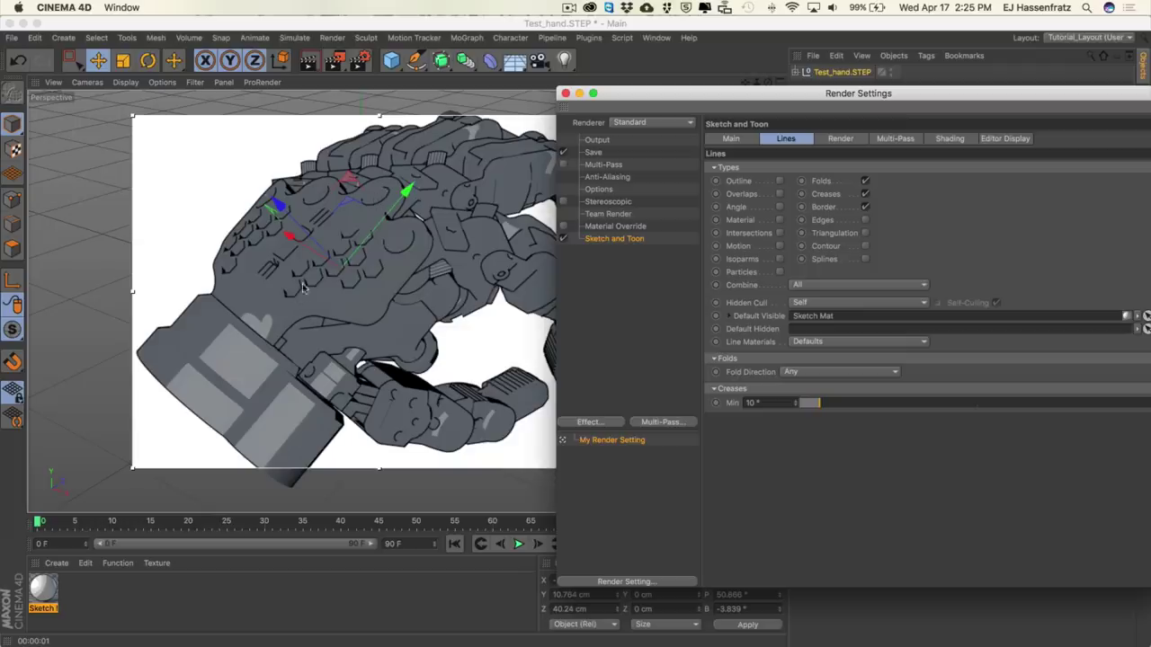
left_click(839, 194)
left_click(390, 61)
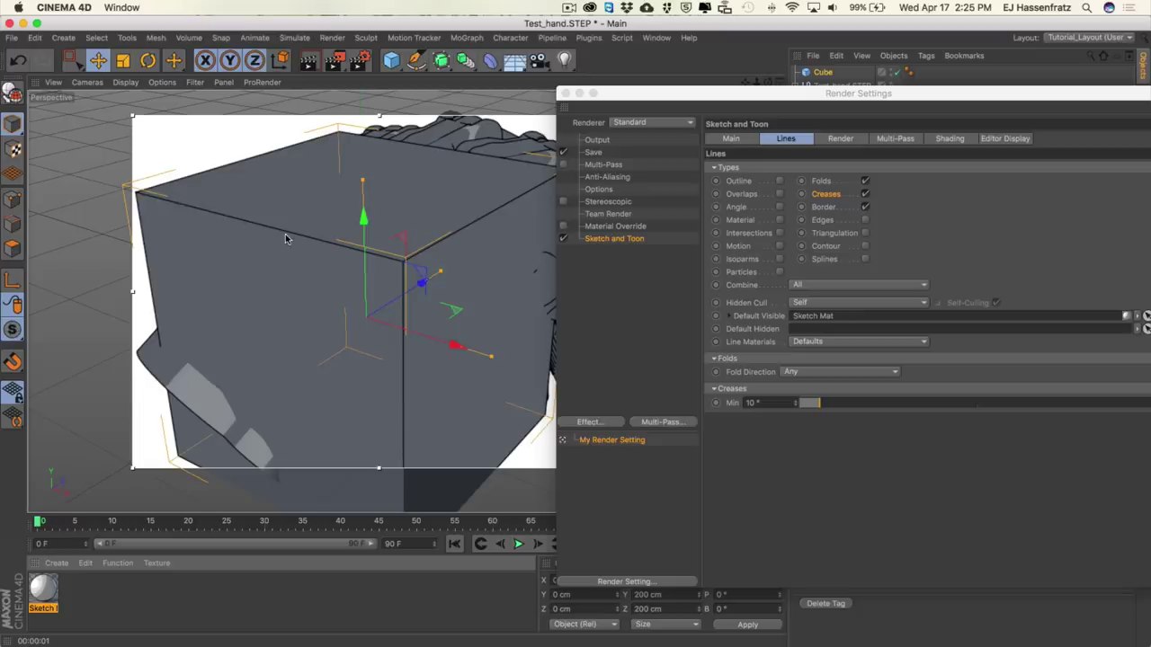
key("Delete")
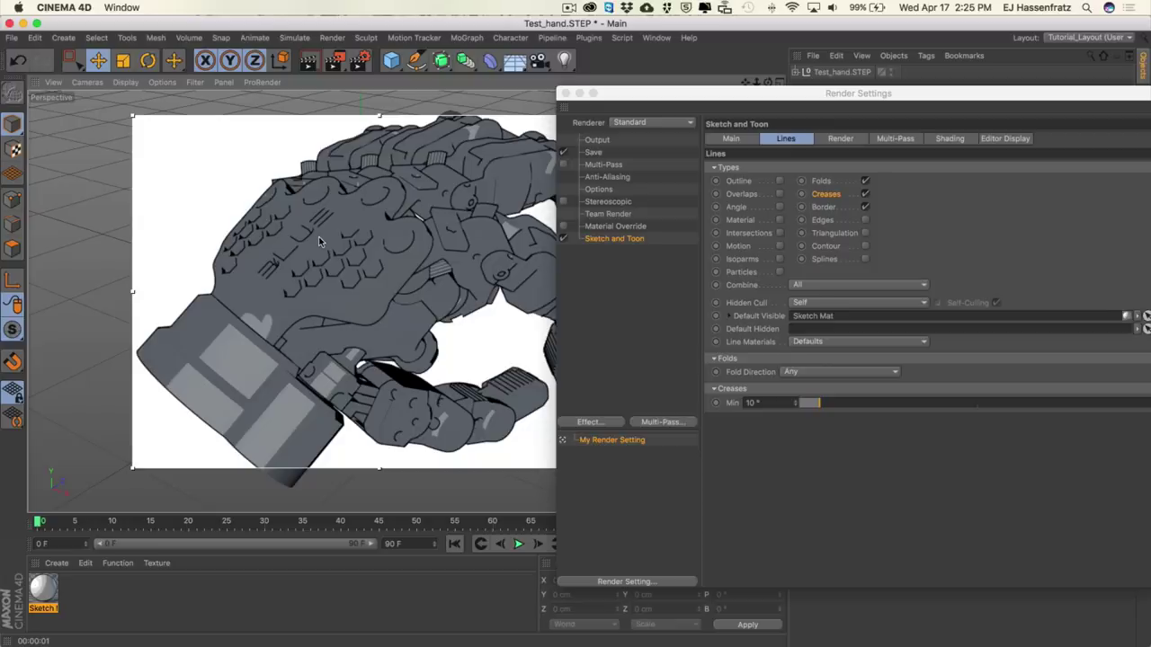
left_click(564, 93)
Expand the Test_hand.STEP hierarchy and examine the Angle Limit option in Connector_1's Phong tag
left_click(795, 72)
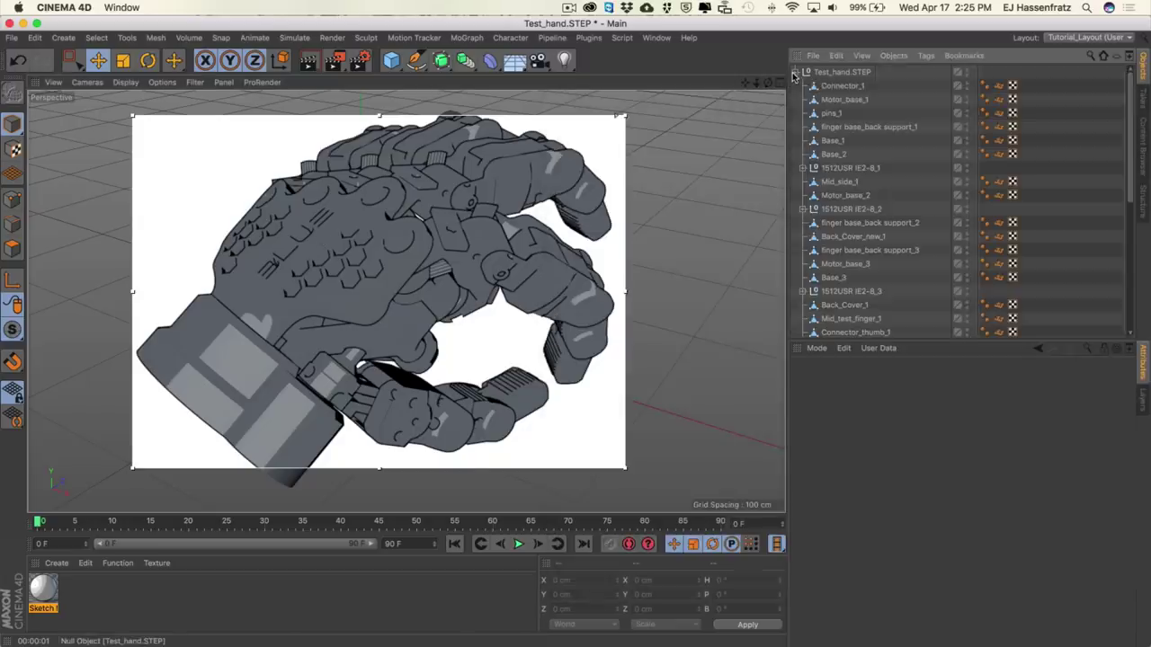
left_click(985, 86)
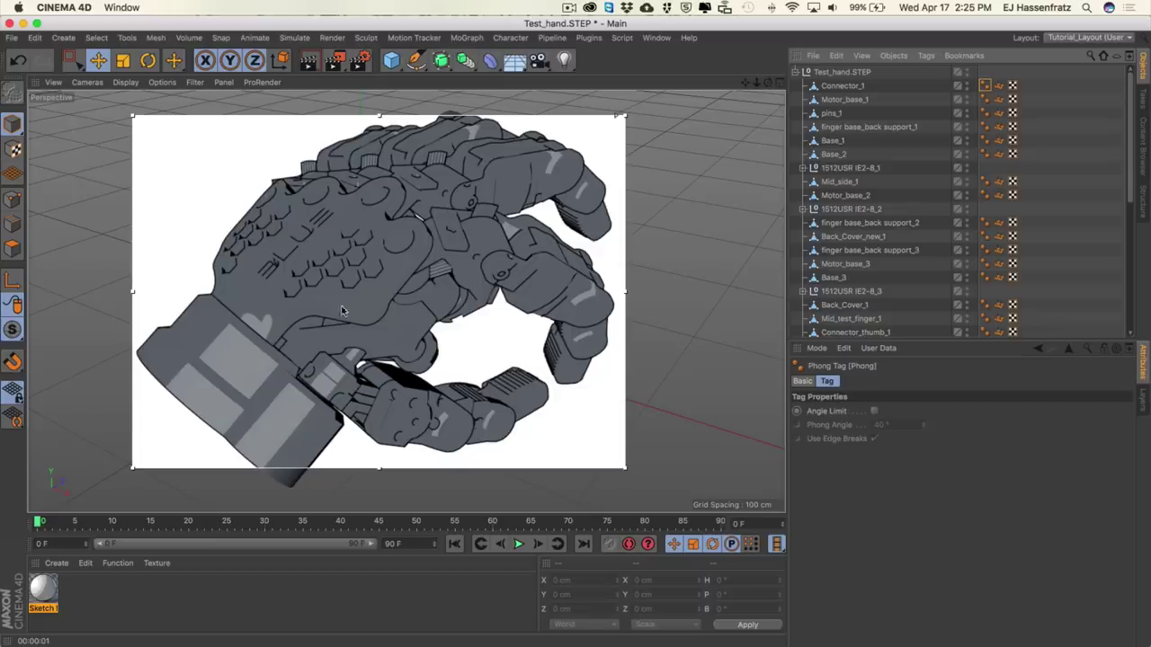
left_click(853, 413)
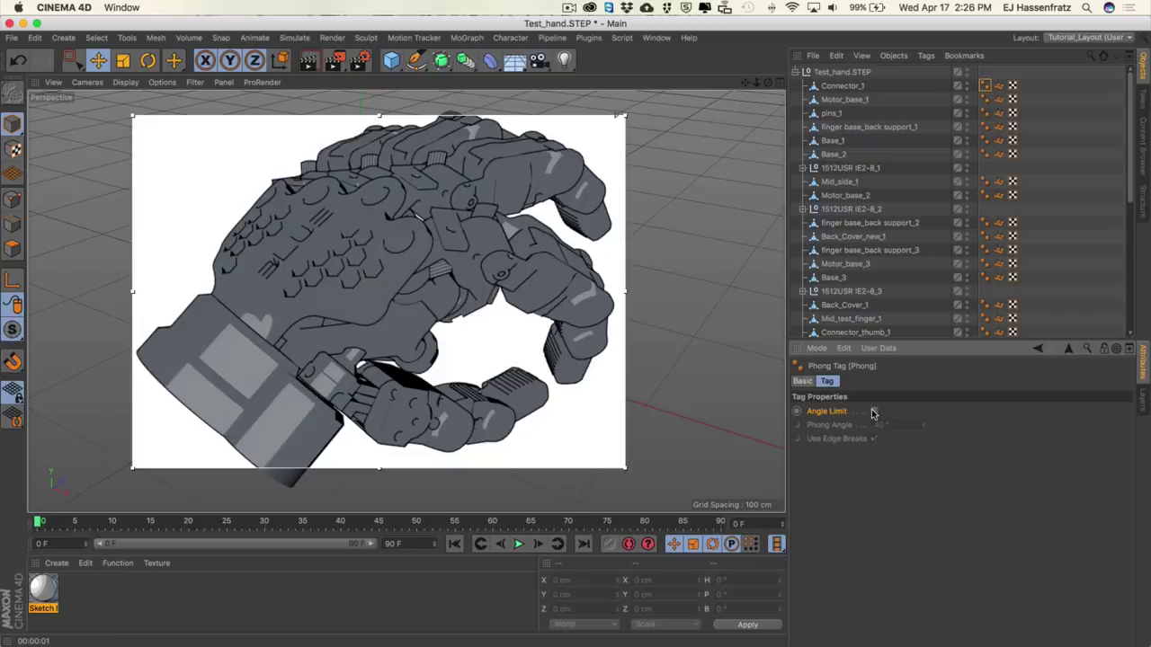
left_click(984, 87)
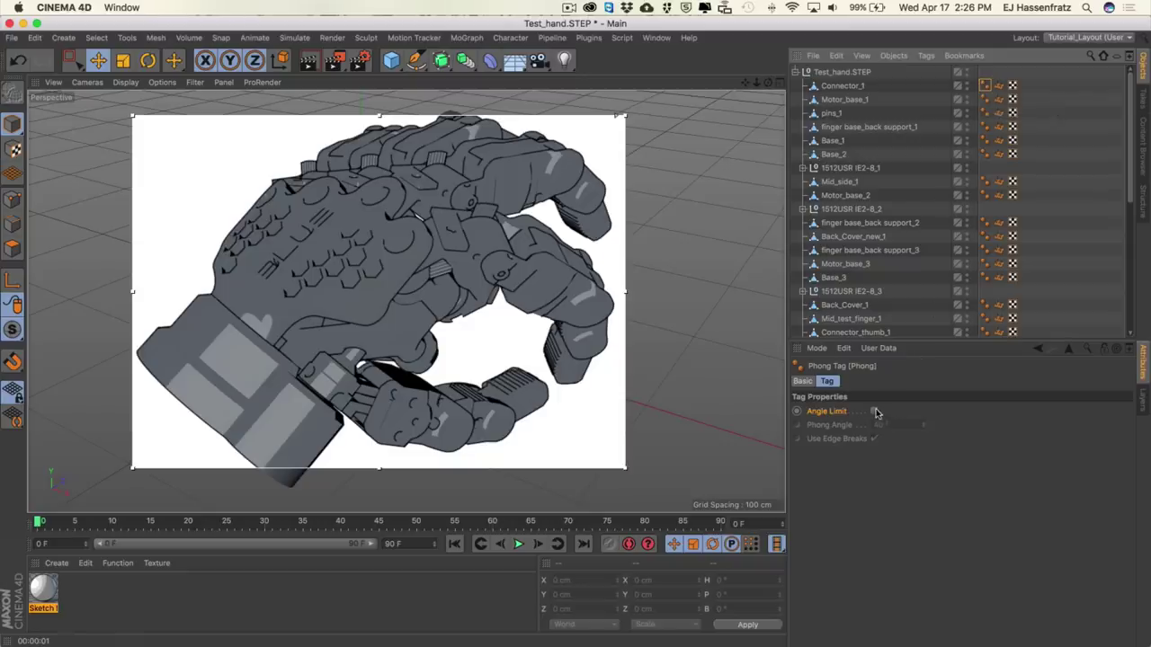
Select all Phong tags in the hand hierarchy at once by filtering on tag type, and enable their Angle Limit
left_click(1116, 56)
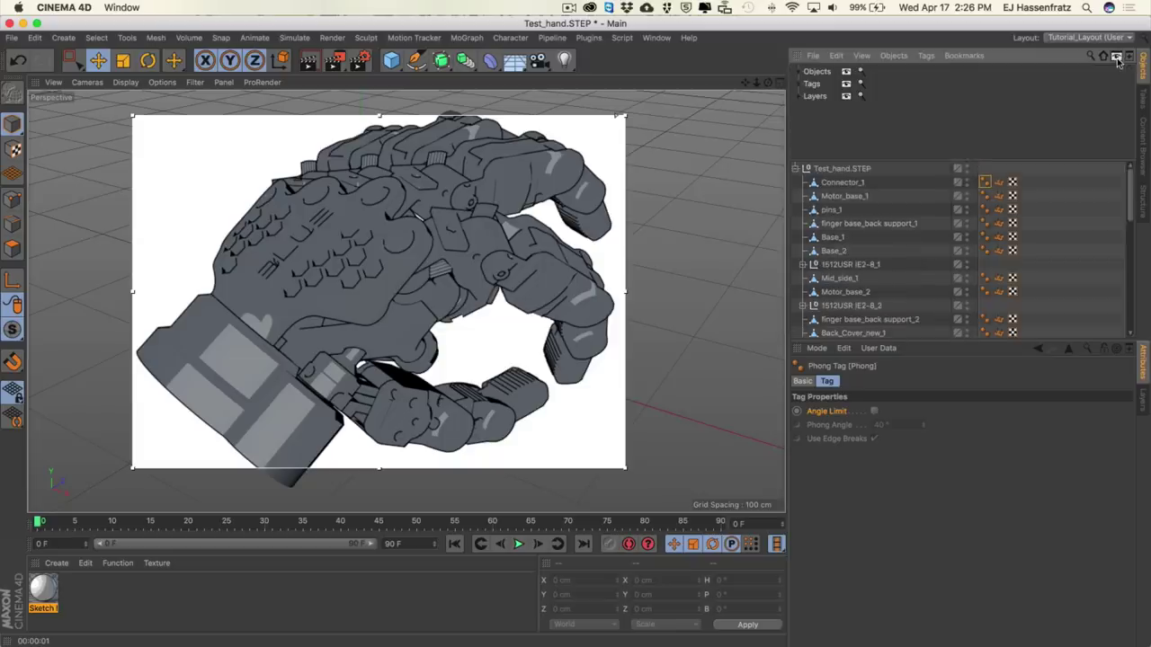
left_click(797, 83)
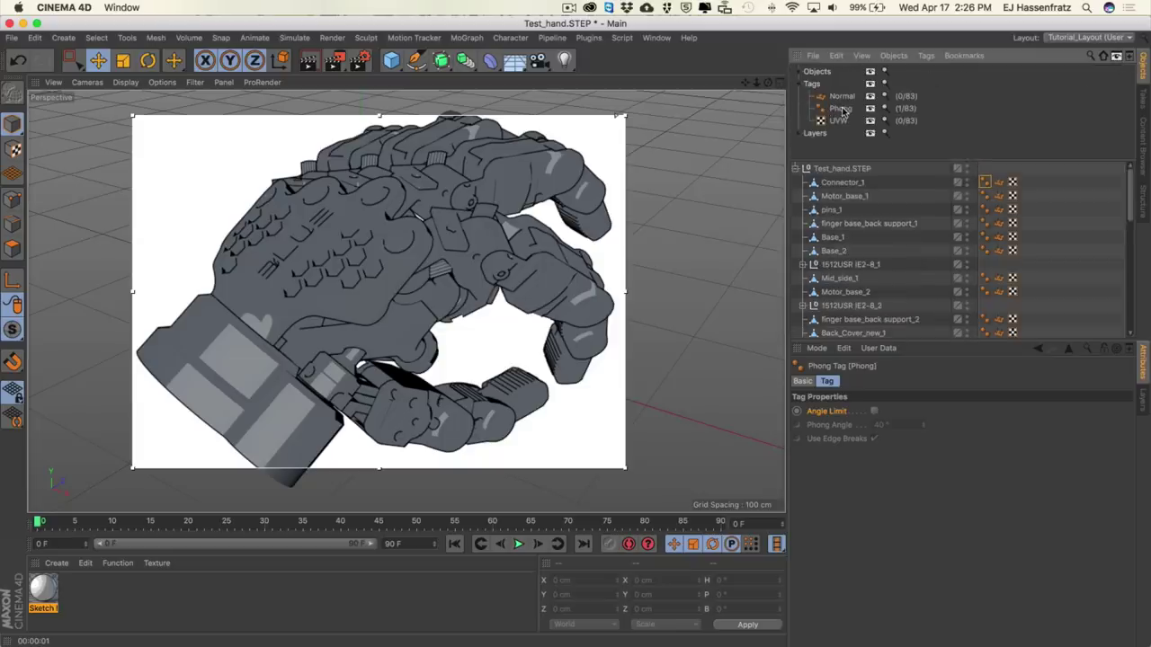
left_click(986, 184)
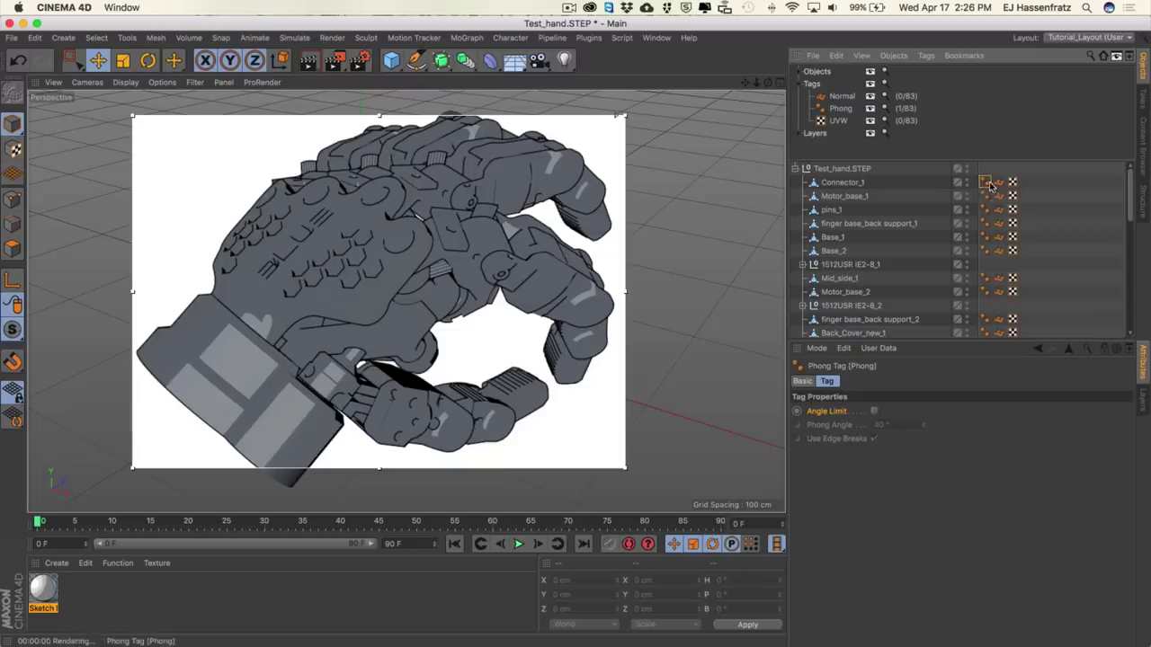
left_click(835, 108)
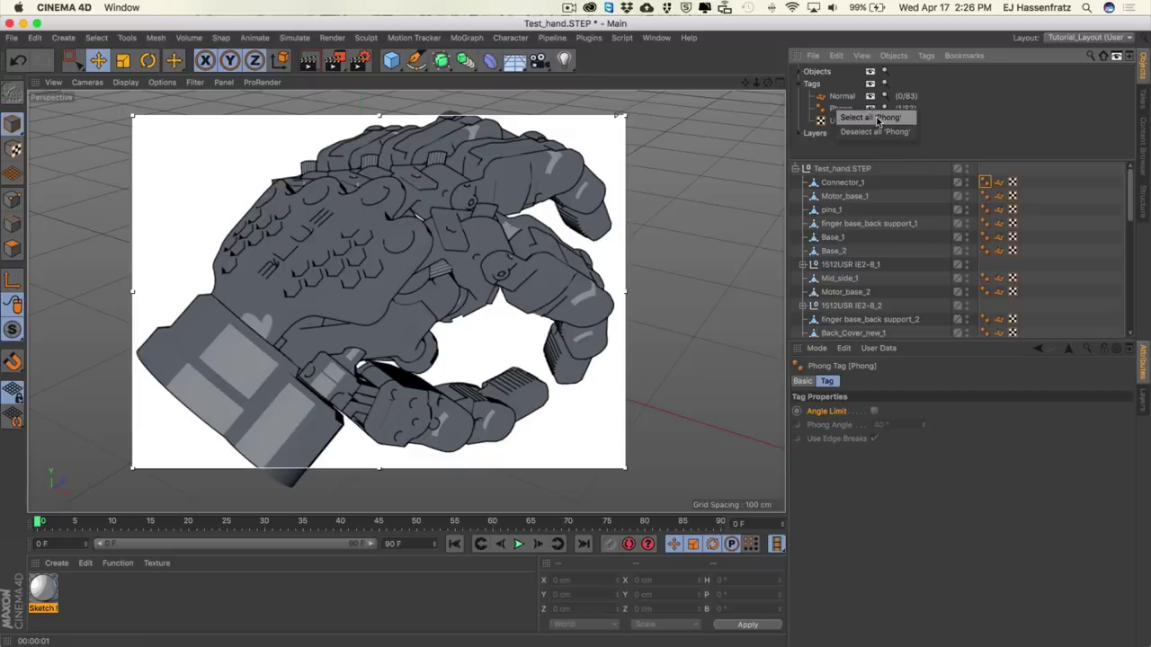
left_click(871, 118)
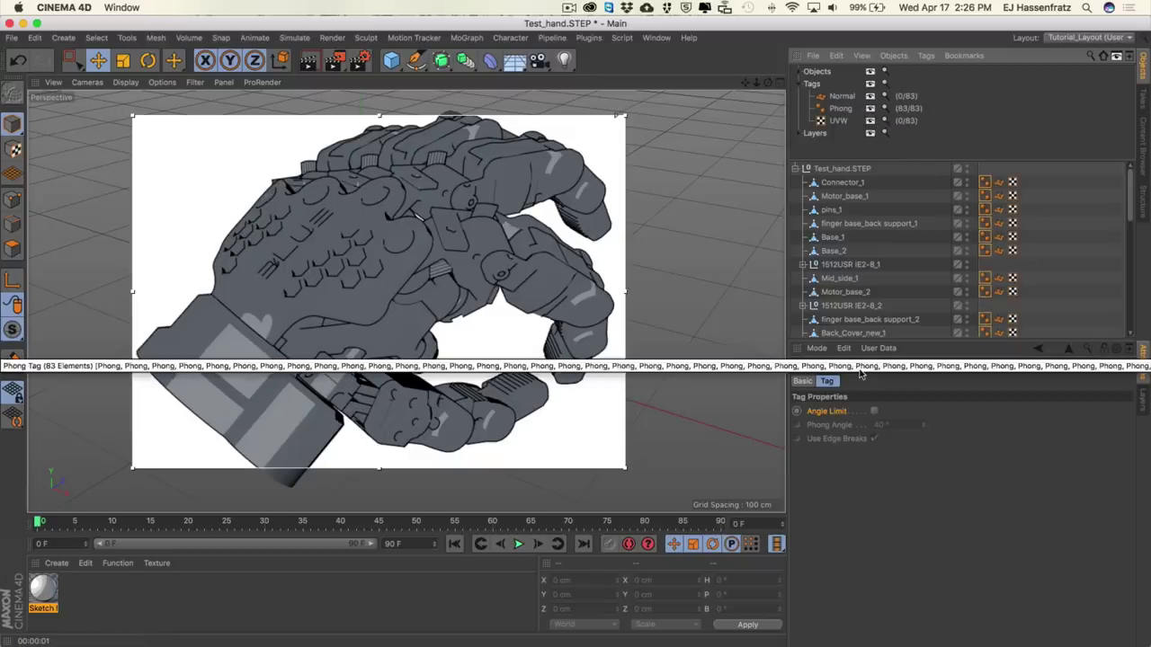
left_click(874, 412)
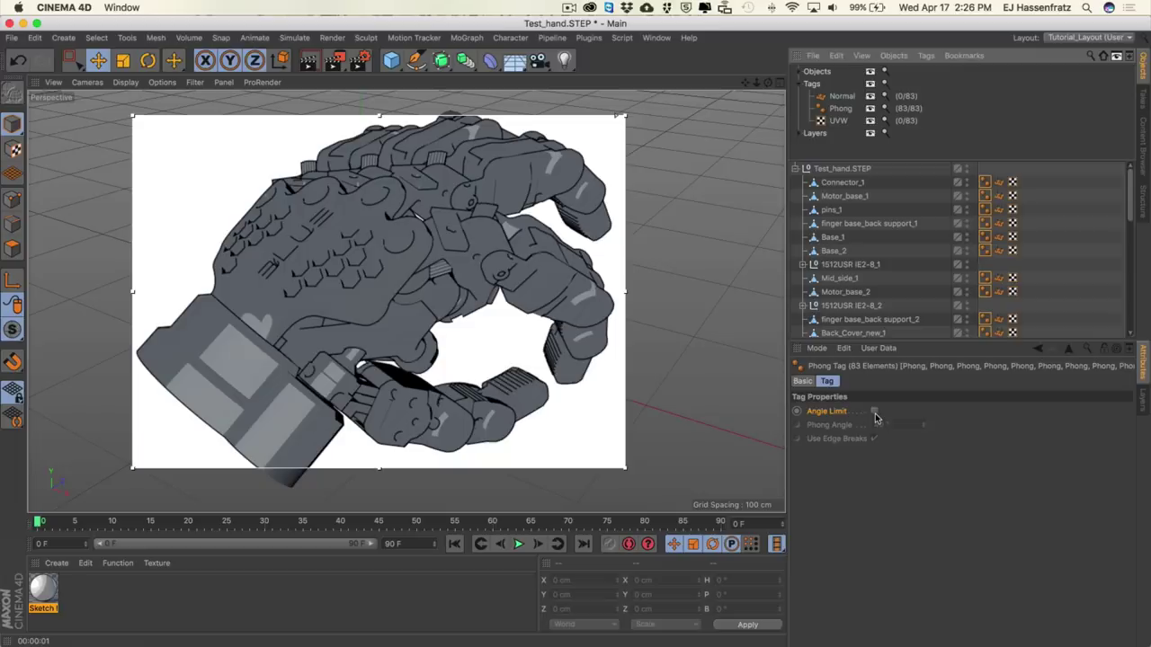
left_click(874, 412)
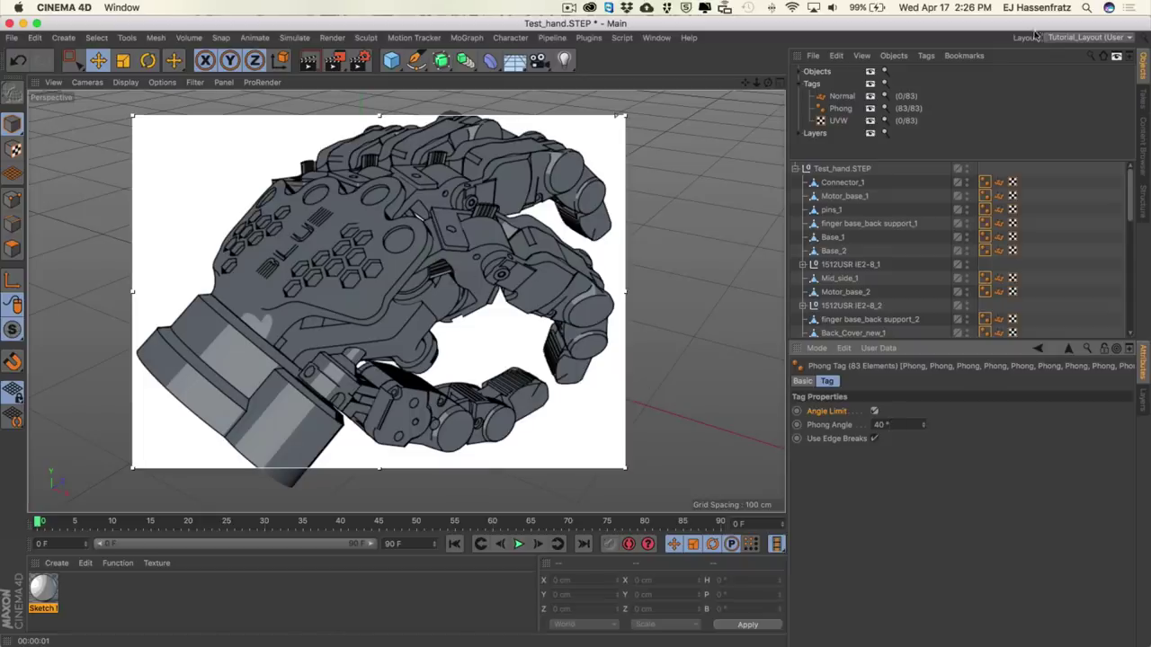
left_click(1116, 59)
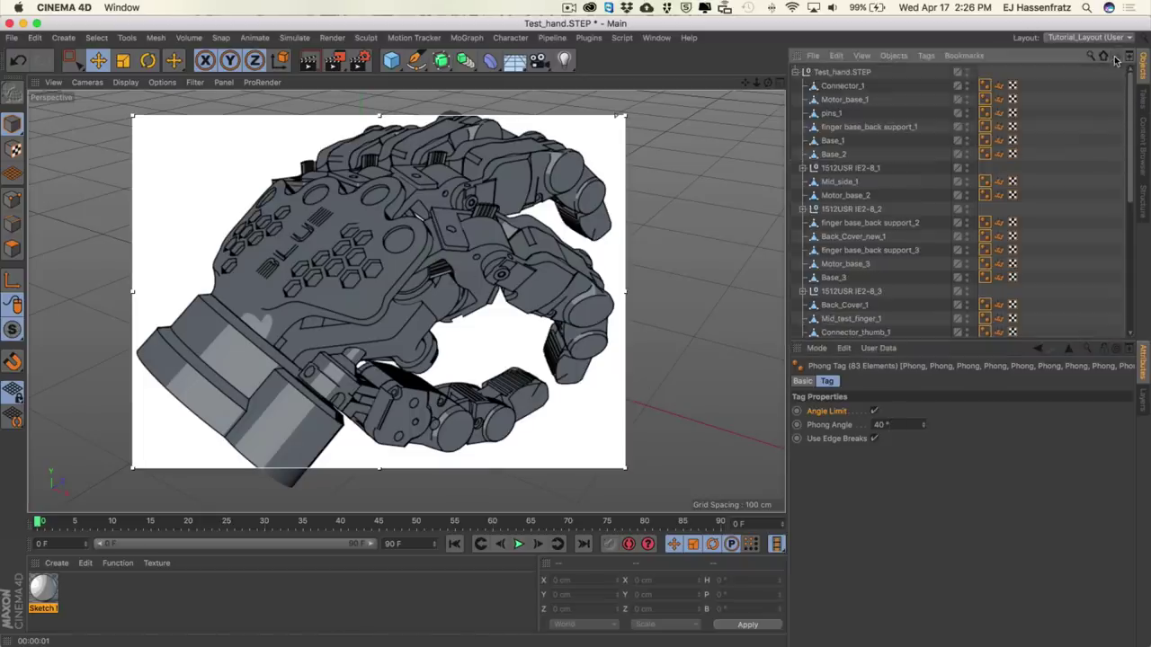
Try raising the Sketch and Toon Creases minimum angle to 88° and 107°, and restore it to 10°
double_click(42, 589)
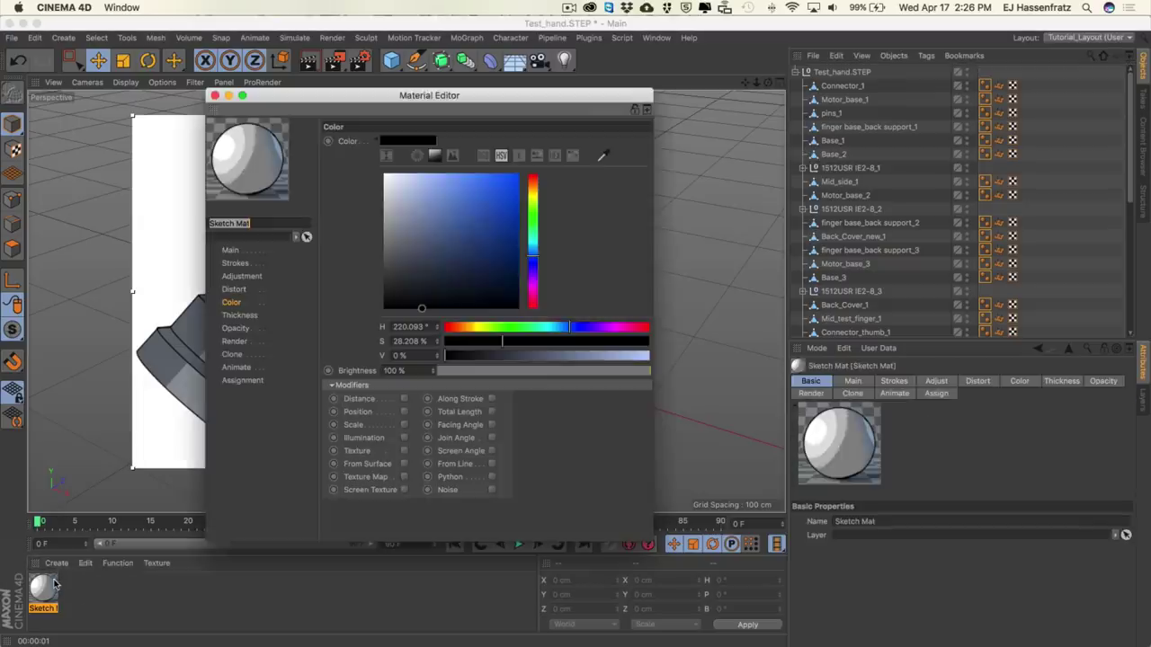
left_click(214, 95)
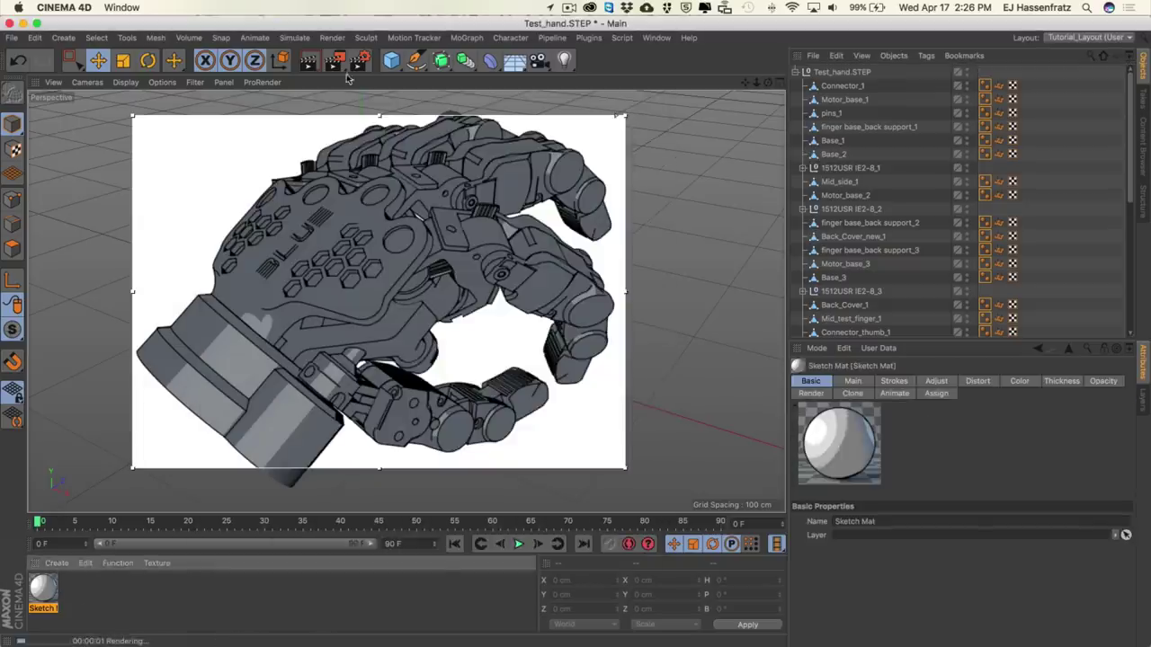
left_click(359, 60)
left_click_drag(513, 65, 853, 101)
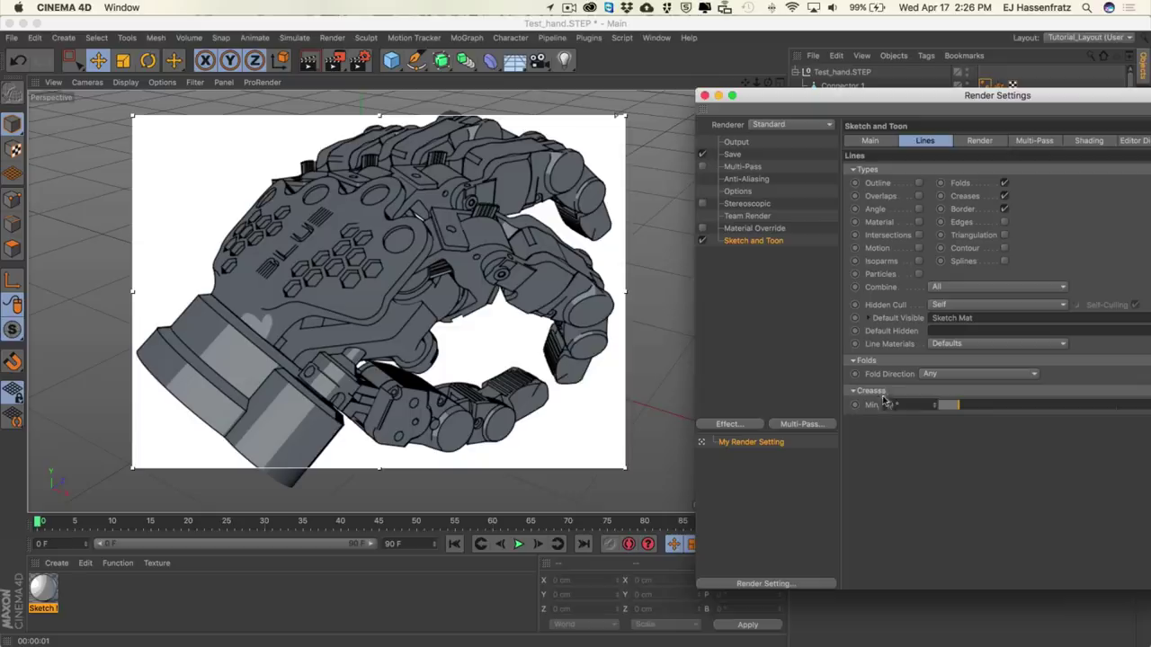
left_click_drag(896, 404, 880, 406)
left_click_drag(992, 410, 1109, 407)
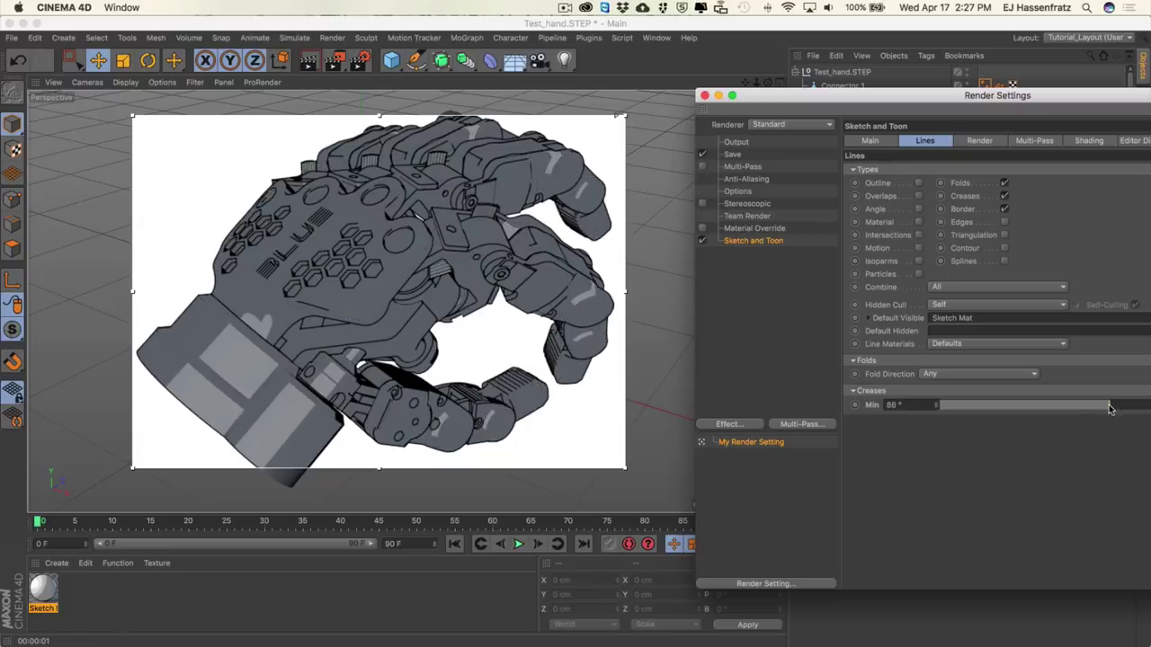
left_click_drag(1110, 409, 1145, 409)
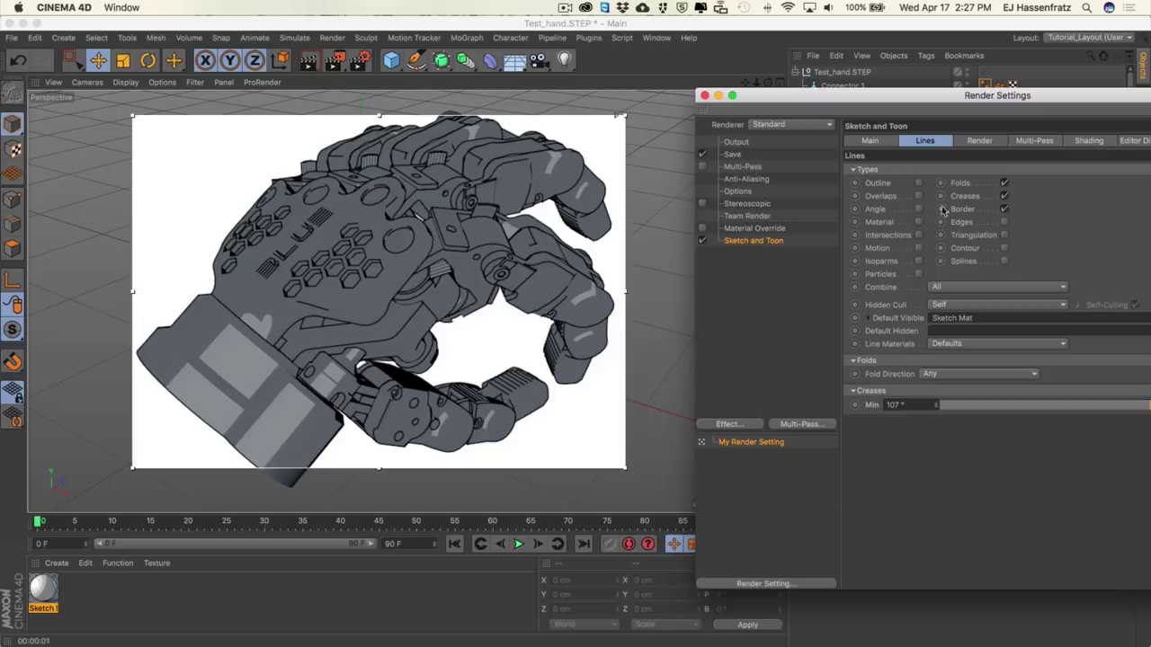
left_click_drag(878, 103, 797, 114)
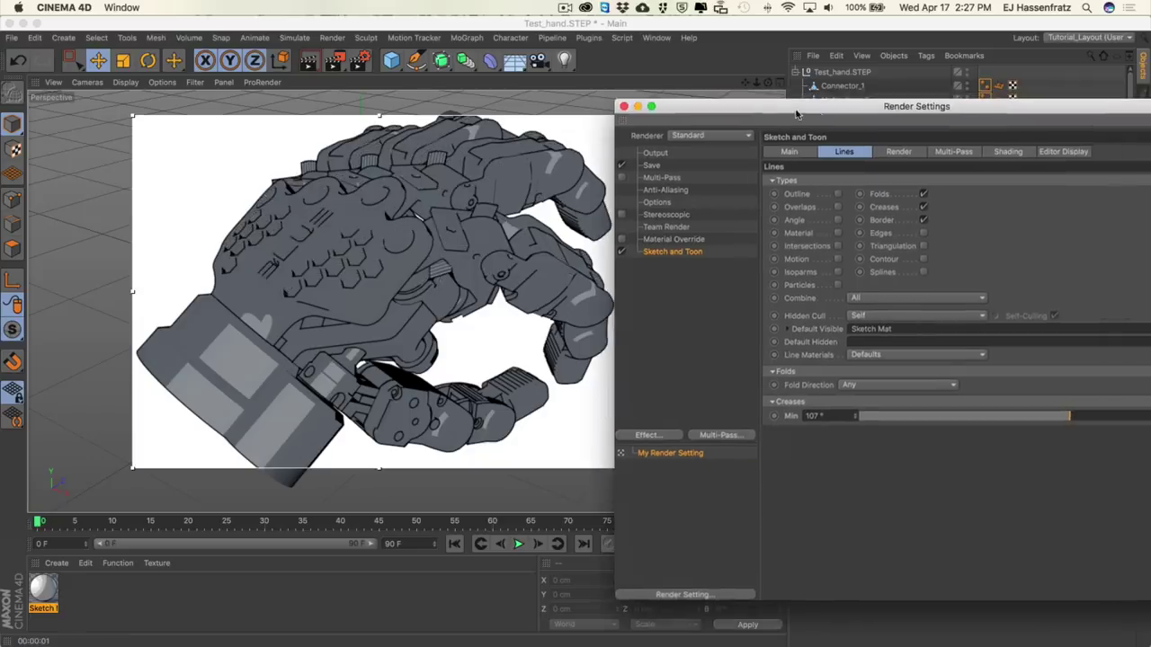
left_click(855, 419)
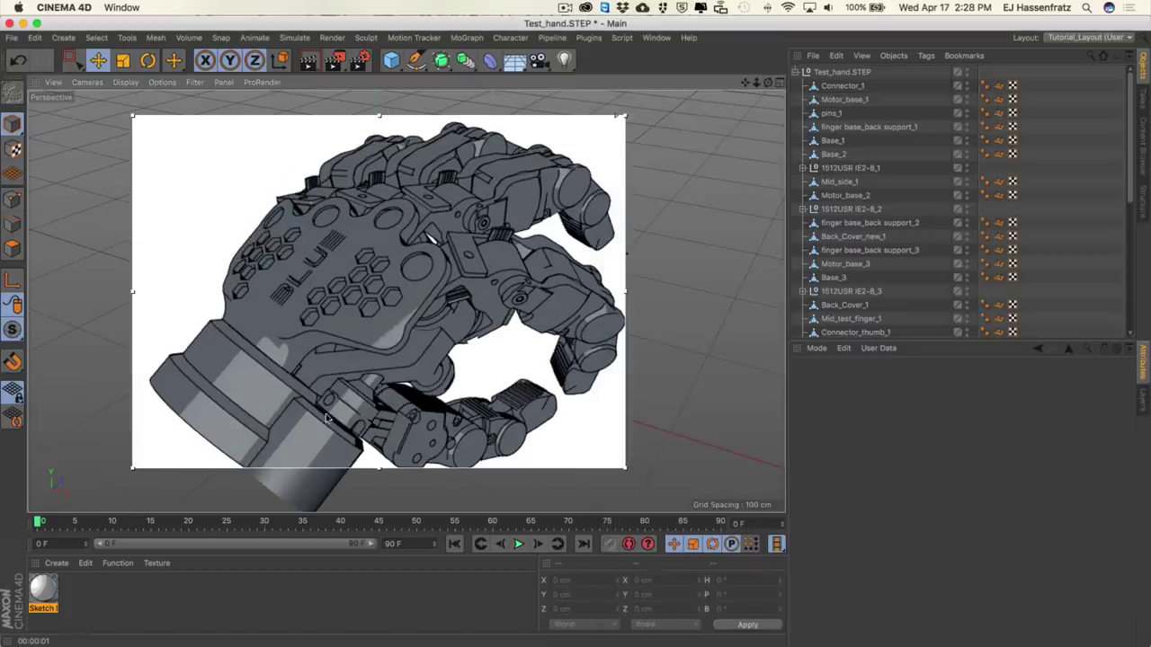
Set the Sketch and Toon shading background to a blue of about H 220°, S 91 %, V 73 %
left_click(327, 417)
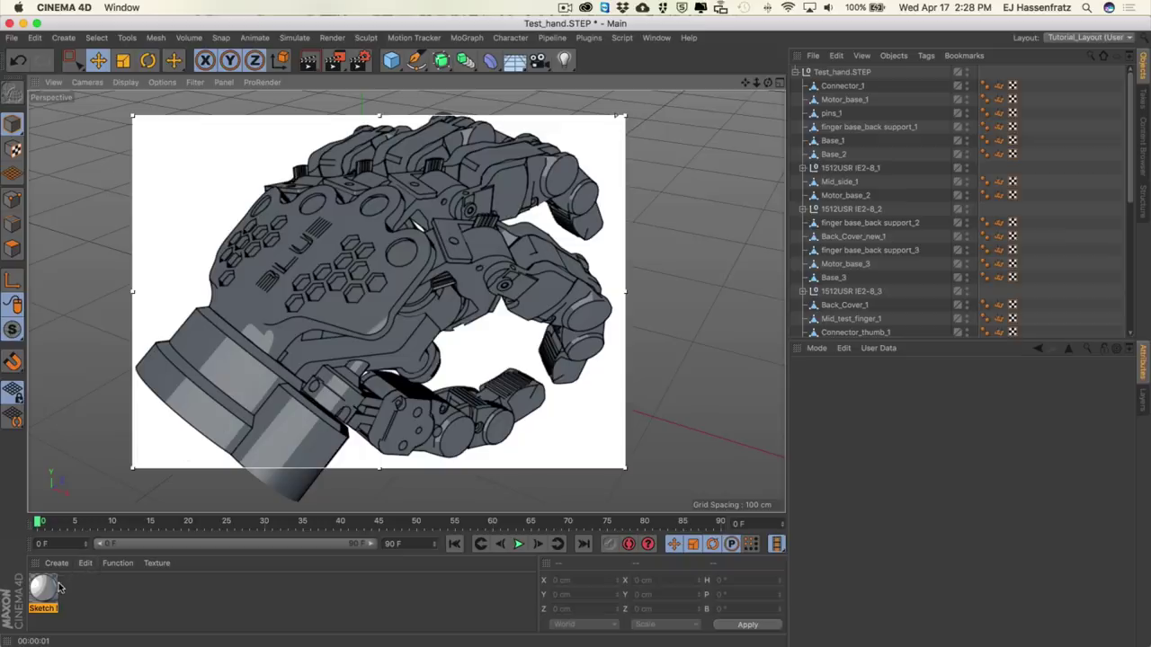
left_click(367, 60)
left_click_drag(449, 57, 629, 94)
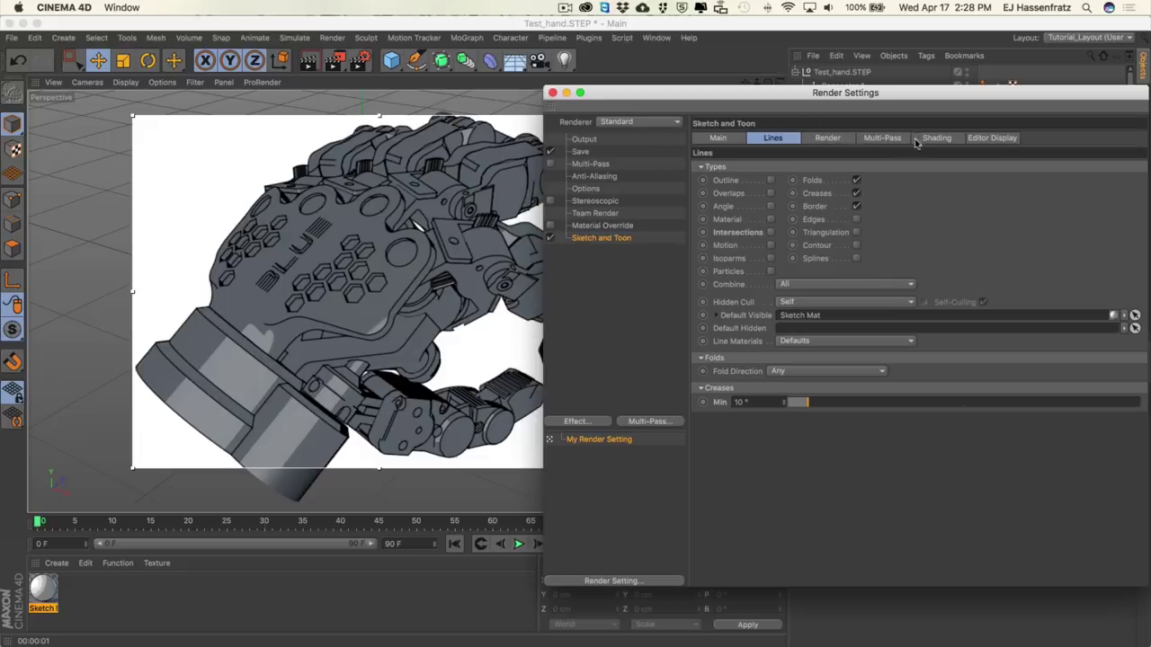
left_click(950, 139)
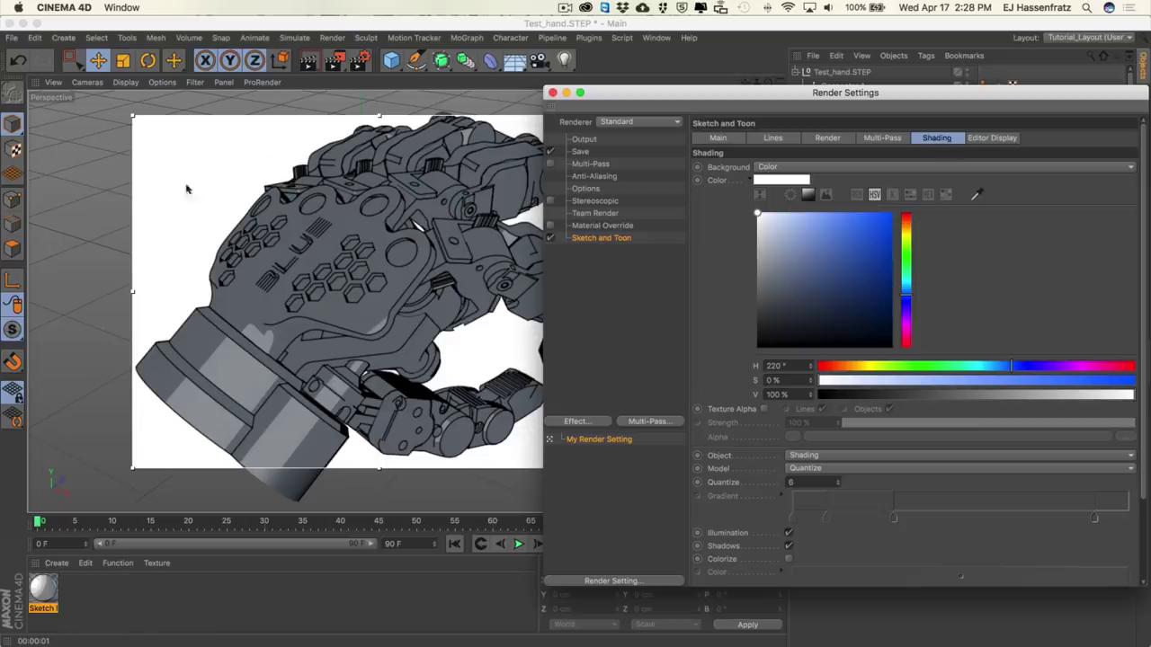
left_click(833, 167)
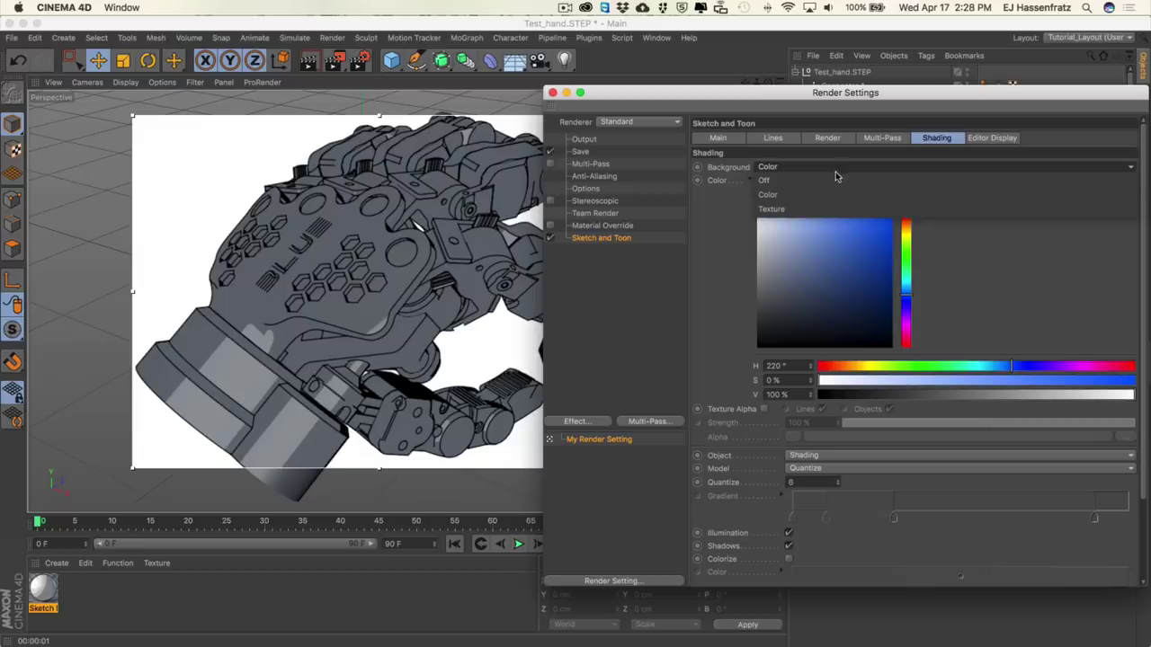
left_click(1105, 278)
left_click_drag(892, 268, 878, 249)
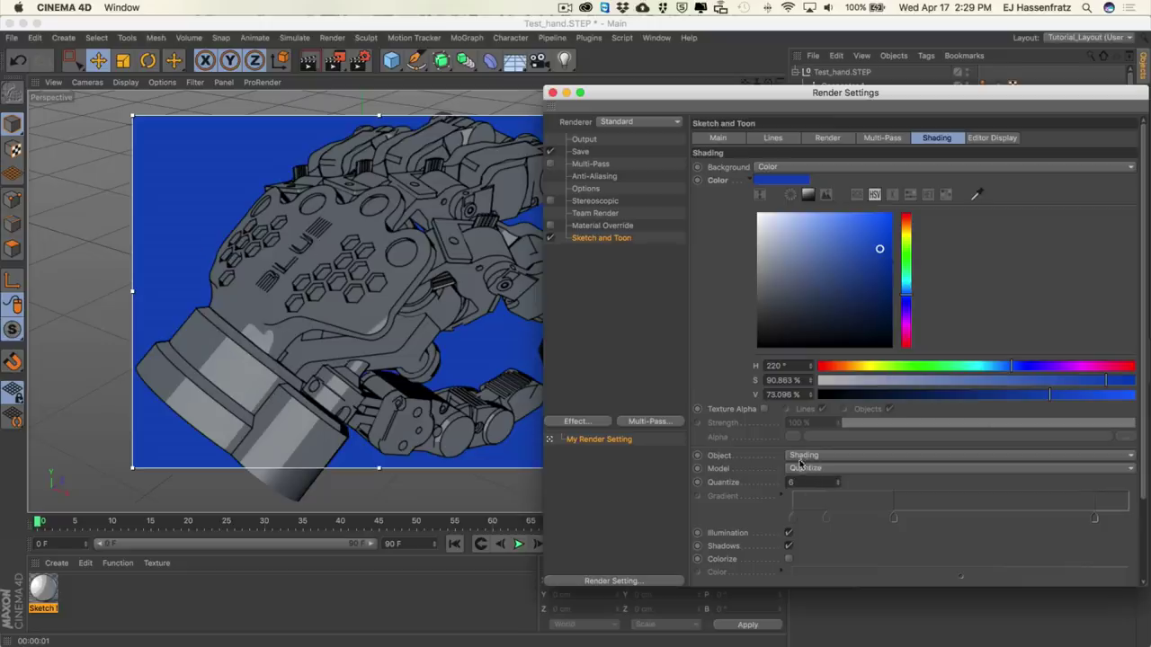
Set the Sketch and Toon object shading to Background so the hand is filled with the background colour
left_click_drag(768, 96, 750, 219)
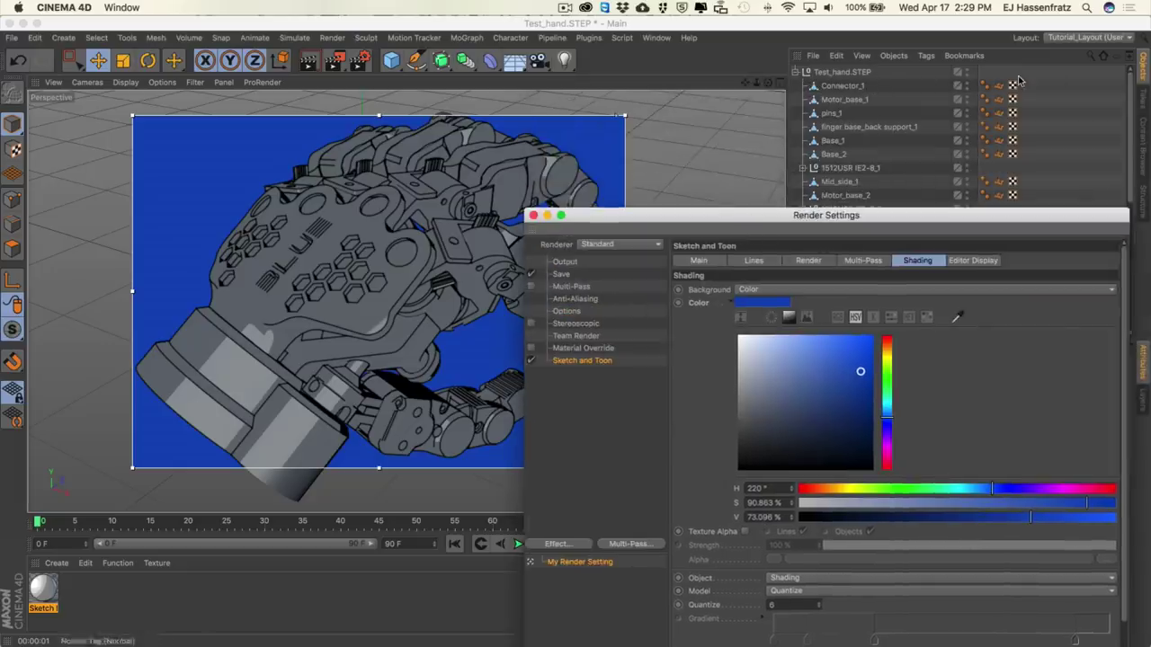
left_click_drag(1042, 214, 1011, 100)
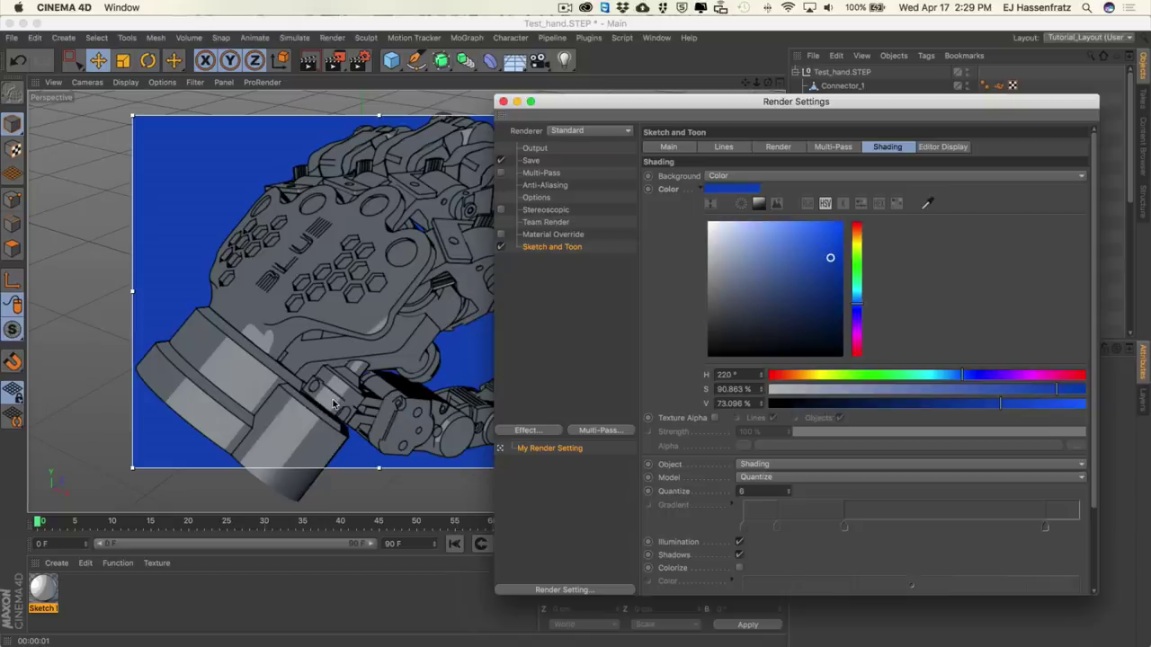
left_click(742, 465)
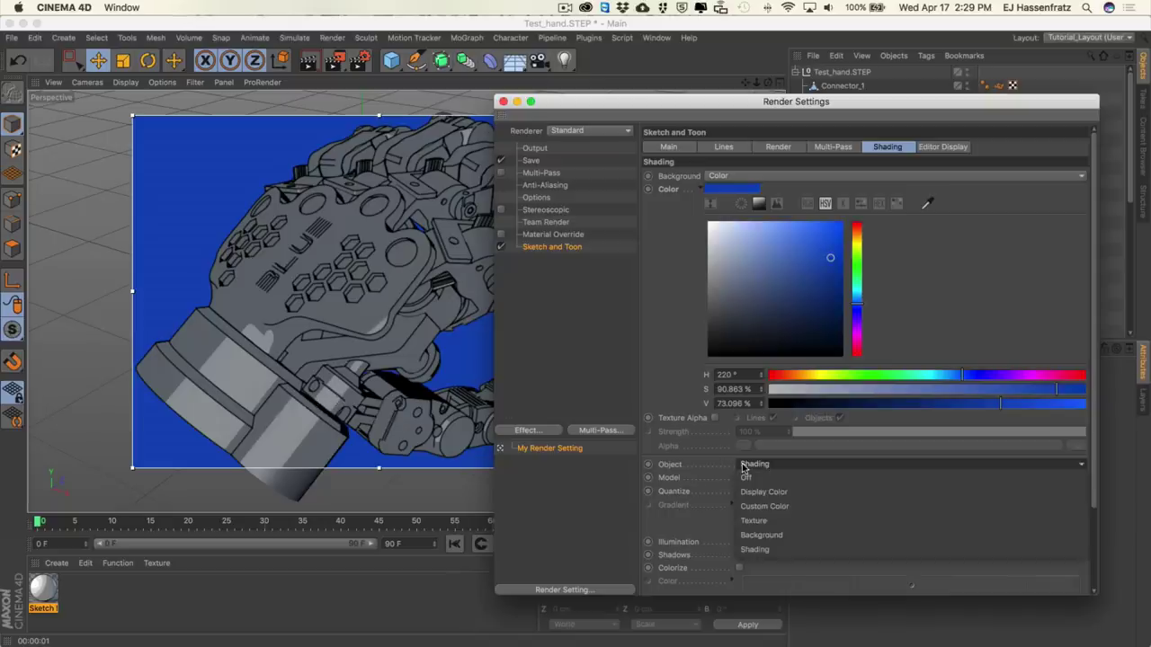
left_click(800, 535)
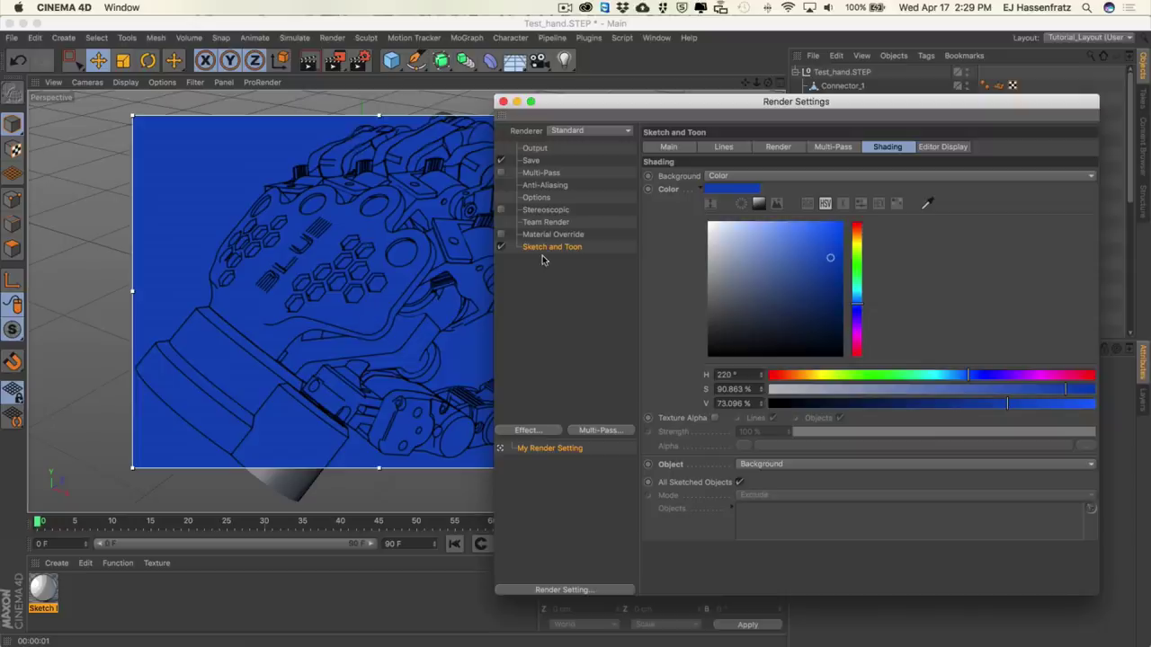
Open the sketch material in the Material Editor and rename it Outlines
left_click(52, 592)
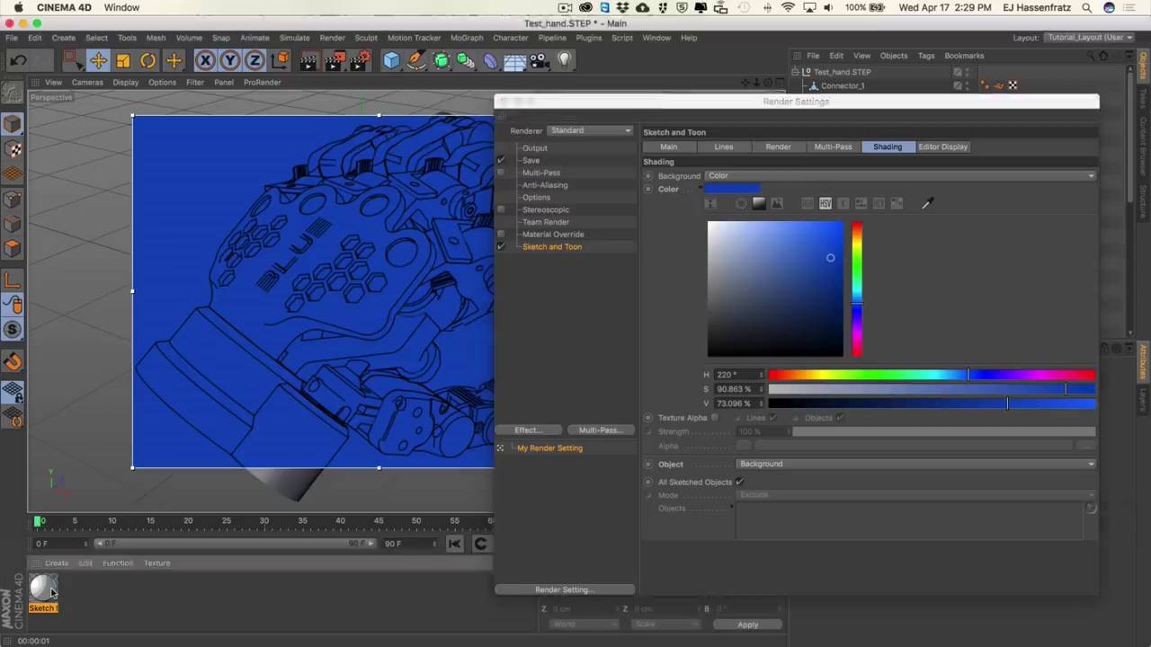
double_click(52, 592)
left_click_drag(395, 100, 770, 138)
type("Outlines")
key("Return")
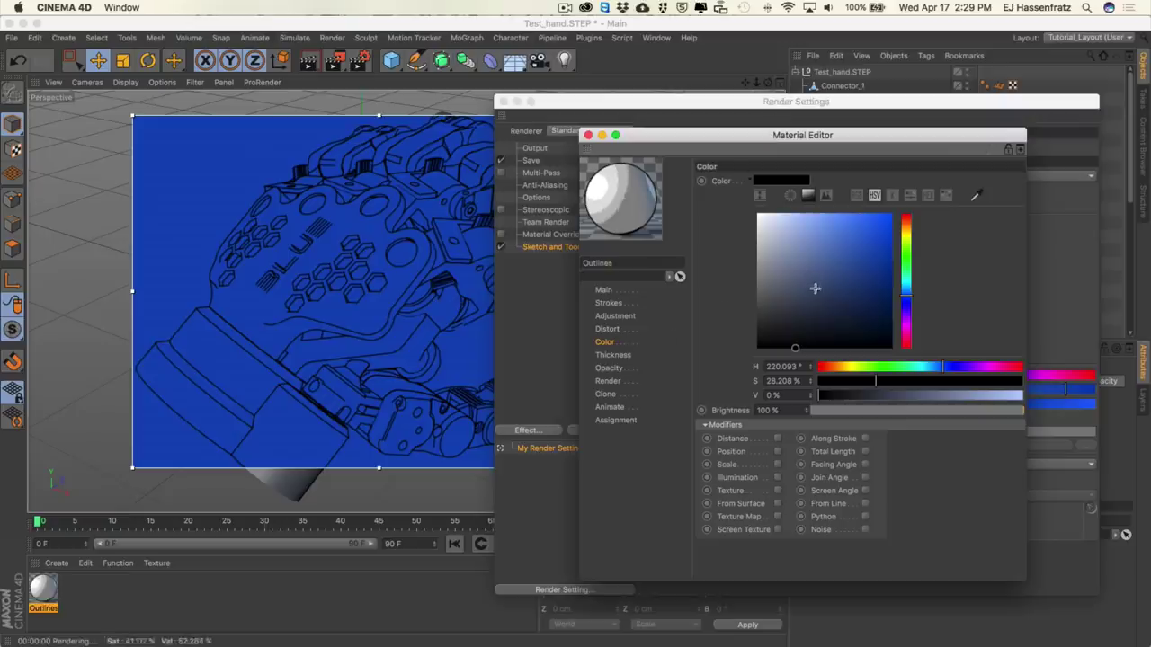
Set the Outlines material's colour to an off-white with 0 % saturation and 95 % value
left_click_drag(789, 224, 757, 219)
left_click_drag(797, 395, 766, 396)
type("95")
key("Return")
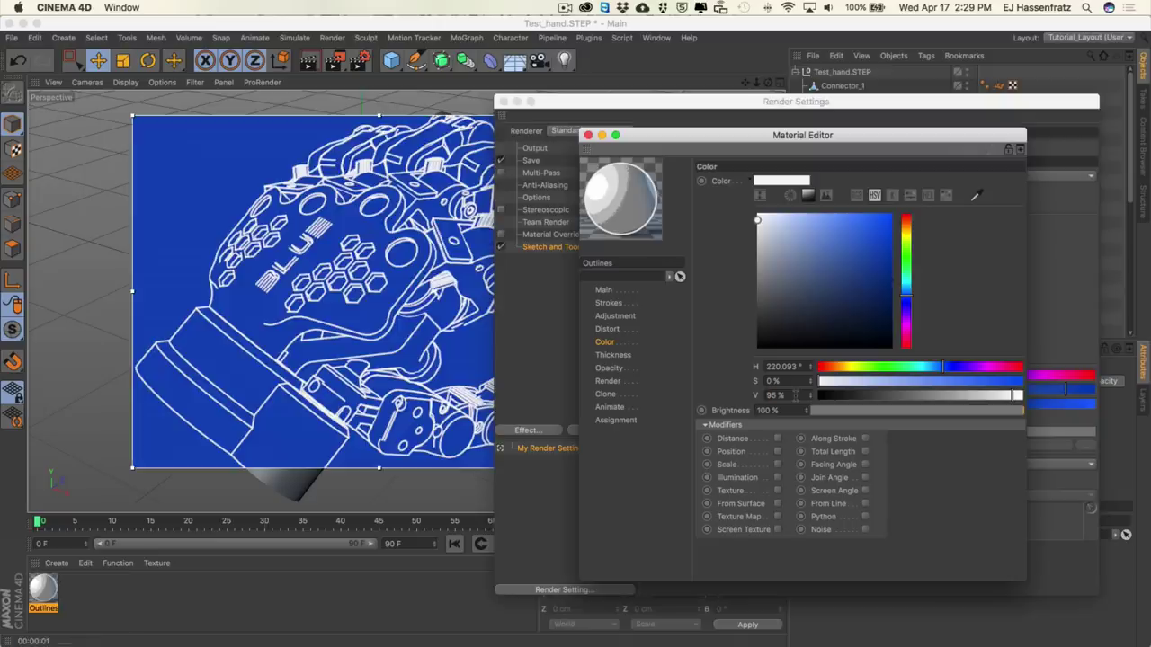
Reframe the hand and enlarge the interactive render region to cover more of the perspective view
scroll(238, 185, "up", 3)
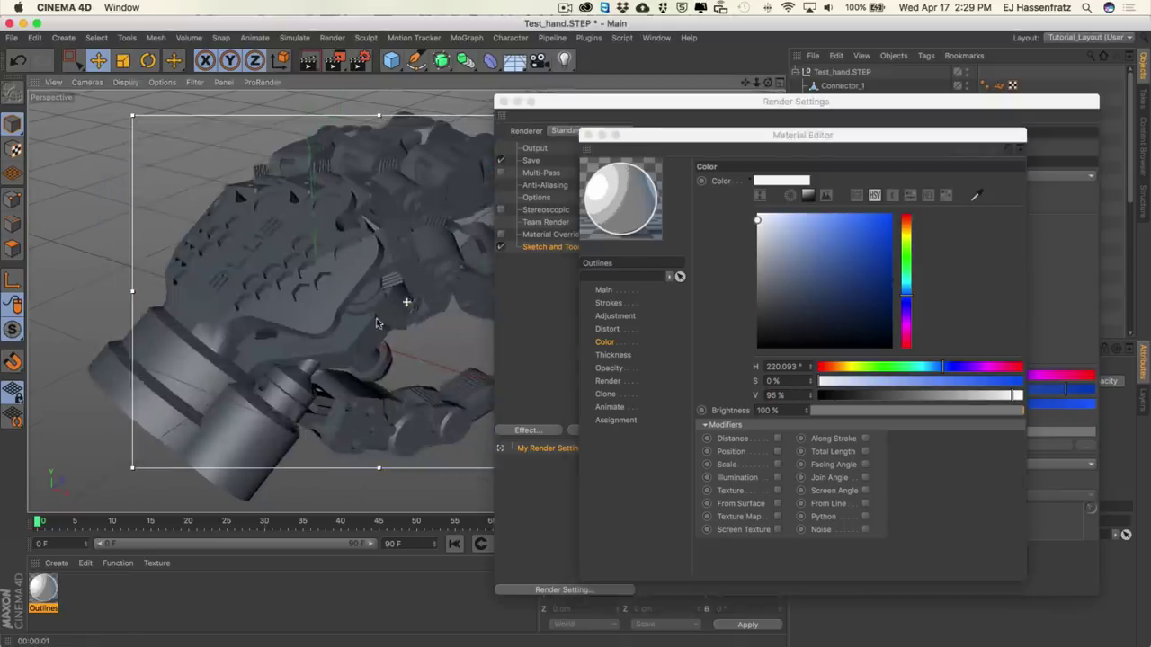
left_click_drag(128, 108, 64, 90)
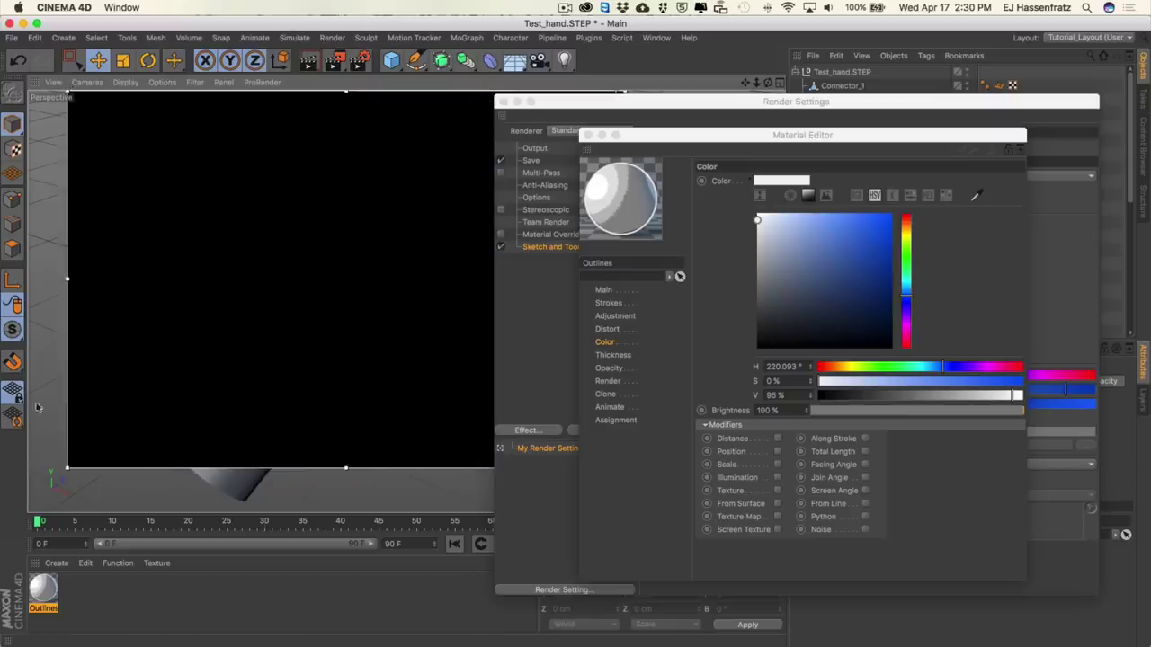
left_click_drag(64, 469, 42, 496)
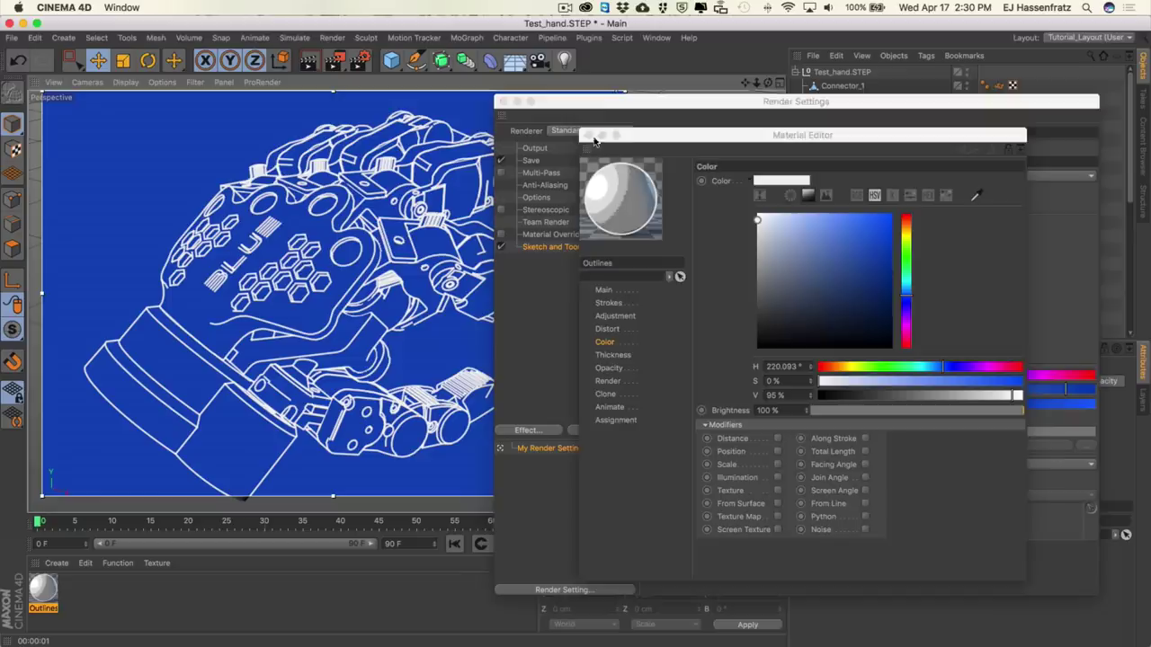
Check the Sketch and Toon line types in the render settings and open the Outlines material for editing
left_click(606, 106)
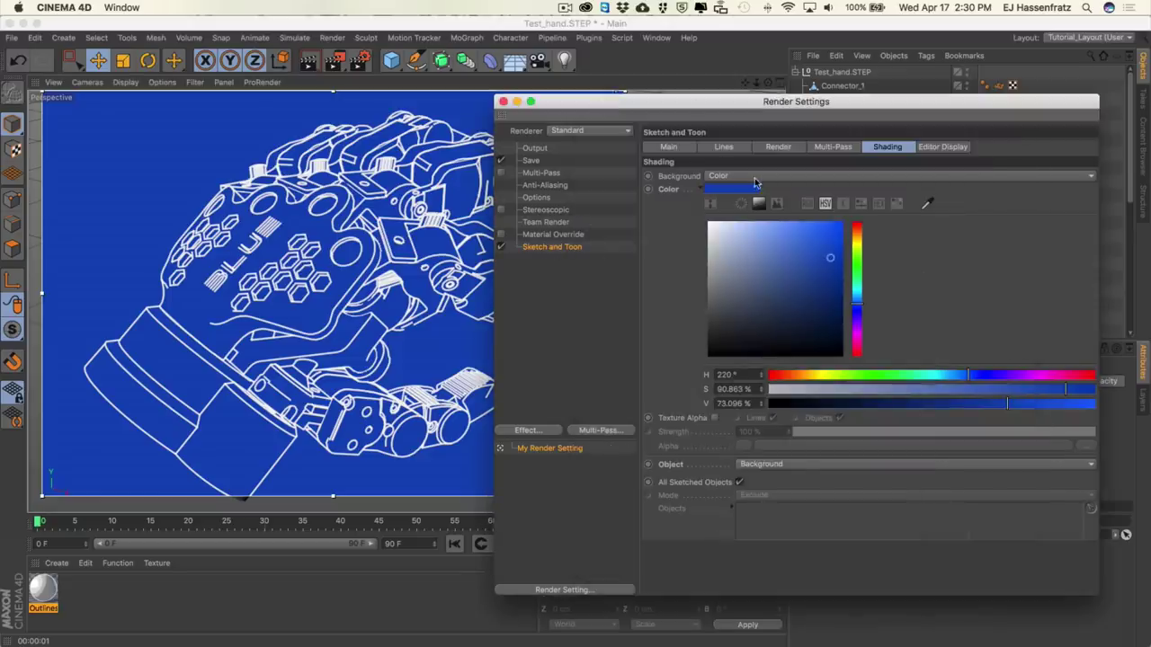
left_click(730, 147)
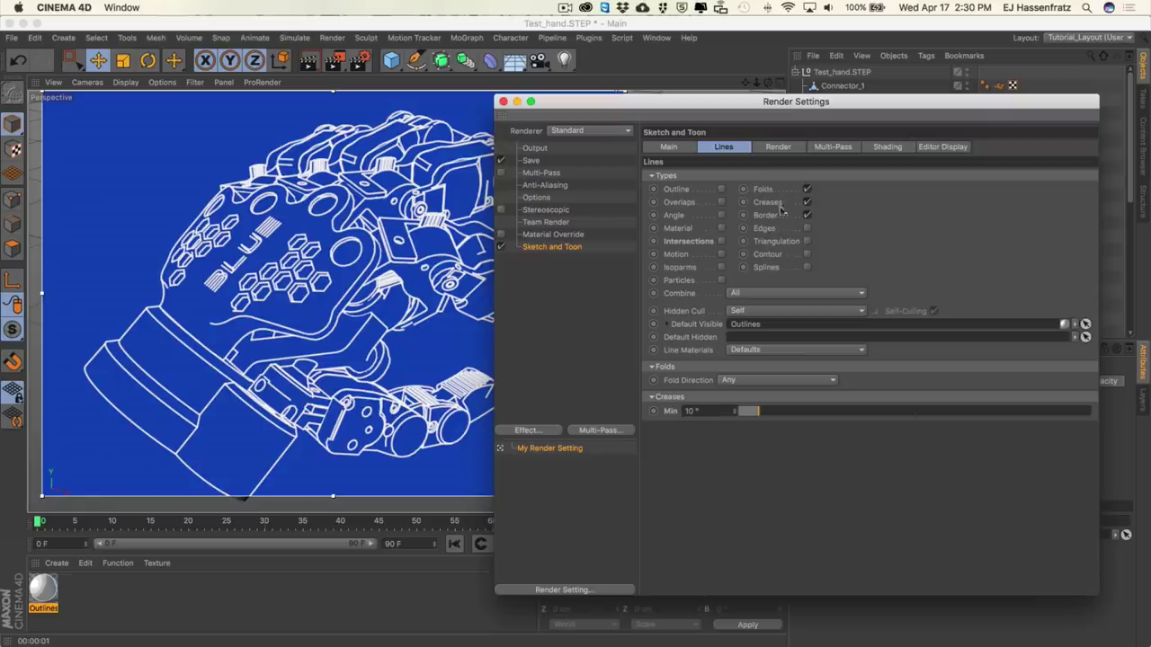
double_click(43, 589)
left_click_drag(765, 135, 774, 72)
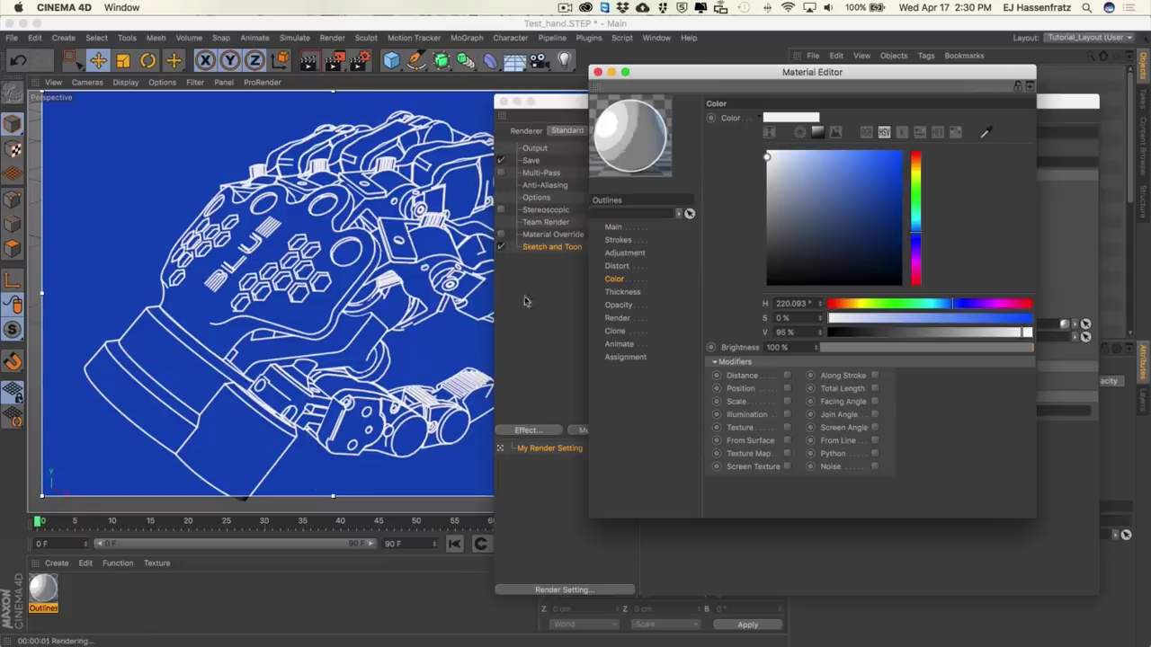
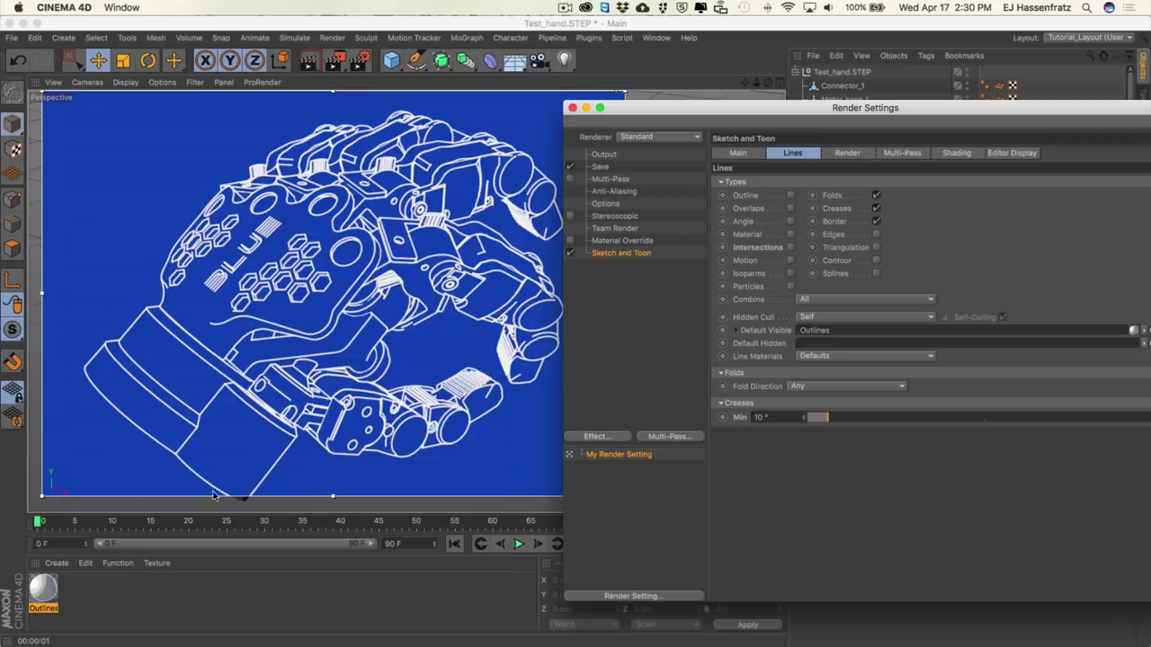
Extend the interactive render region downward to include the lower end of the wrist
left_click(325, 498)
key("super+r")
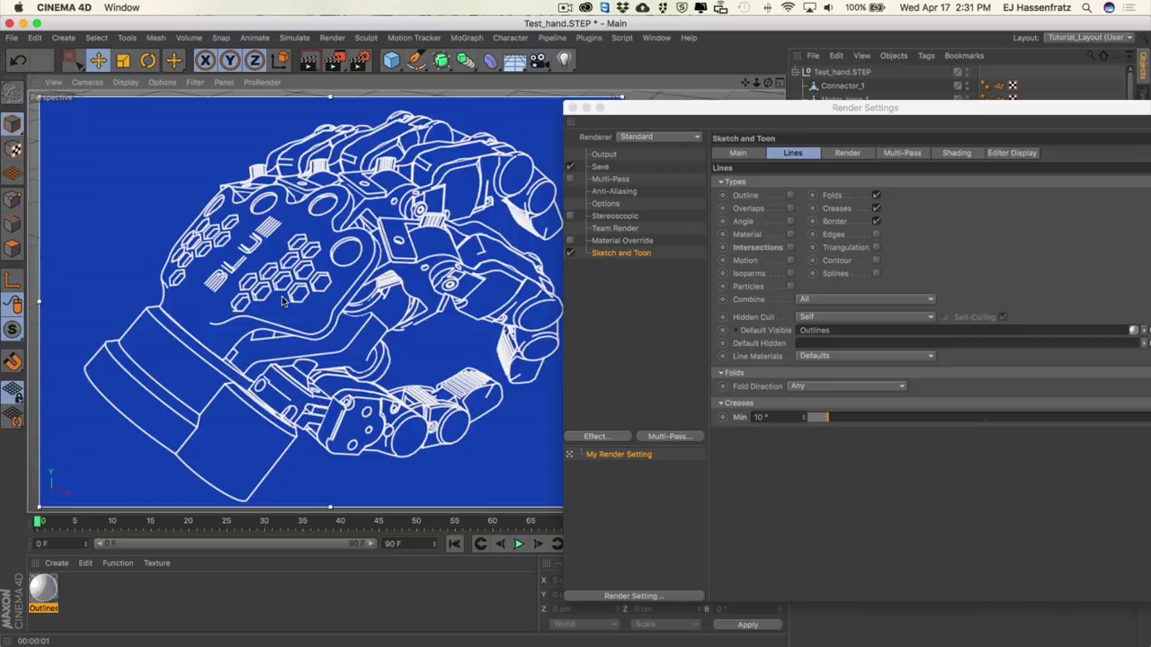
Duplicate the Outlines material for the hidden lines and rename the copy Dotted Lines
left_click(768, 345)
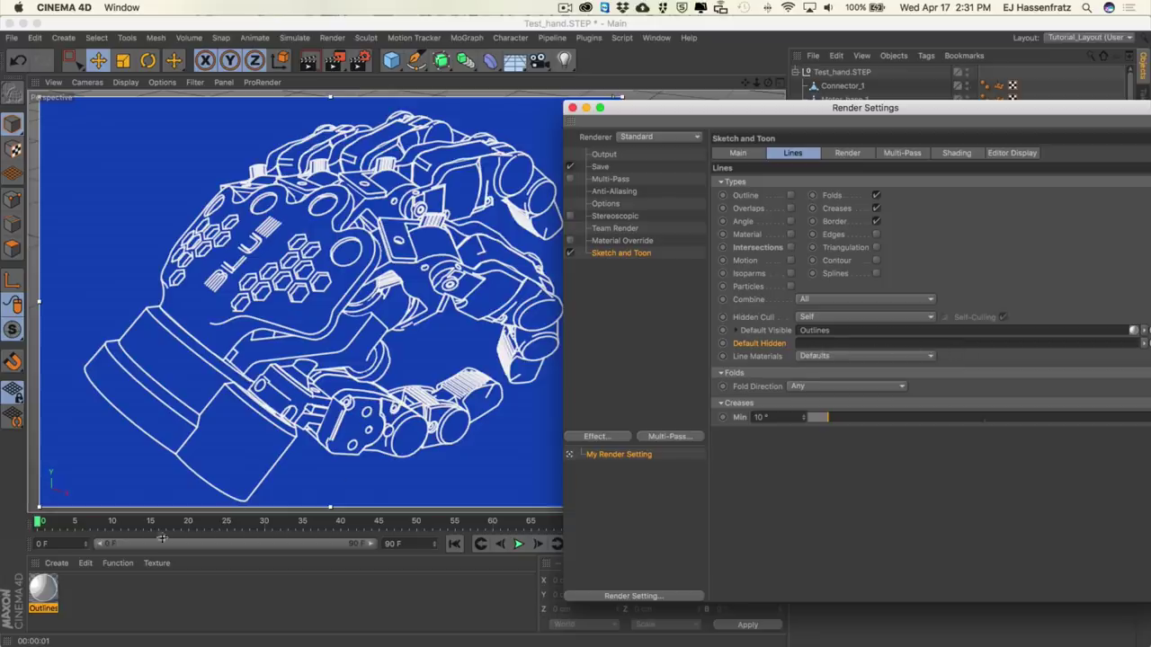
left_click(44, 595)
left_click_drag(44, 596, 77, 598, "ctrl")
double_click(76, 598)
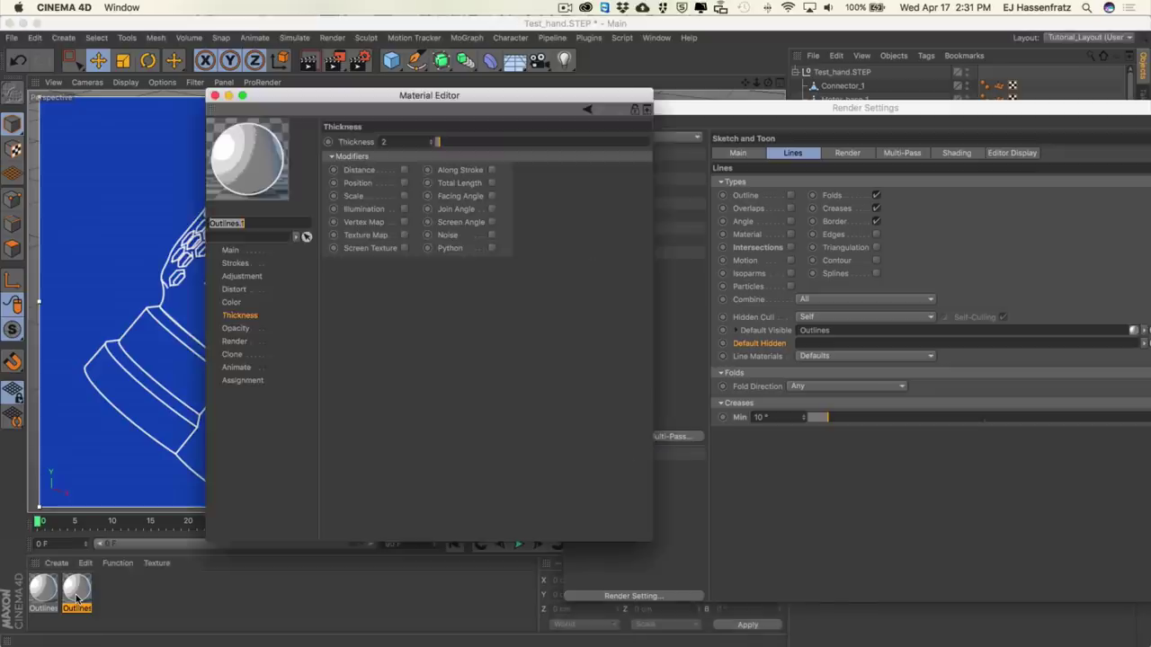
key("ctrl+r")
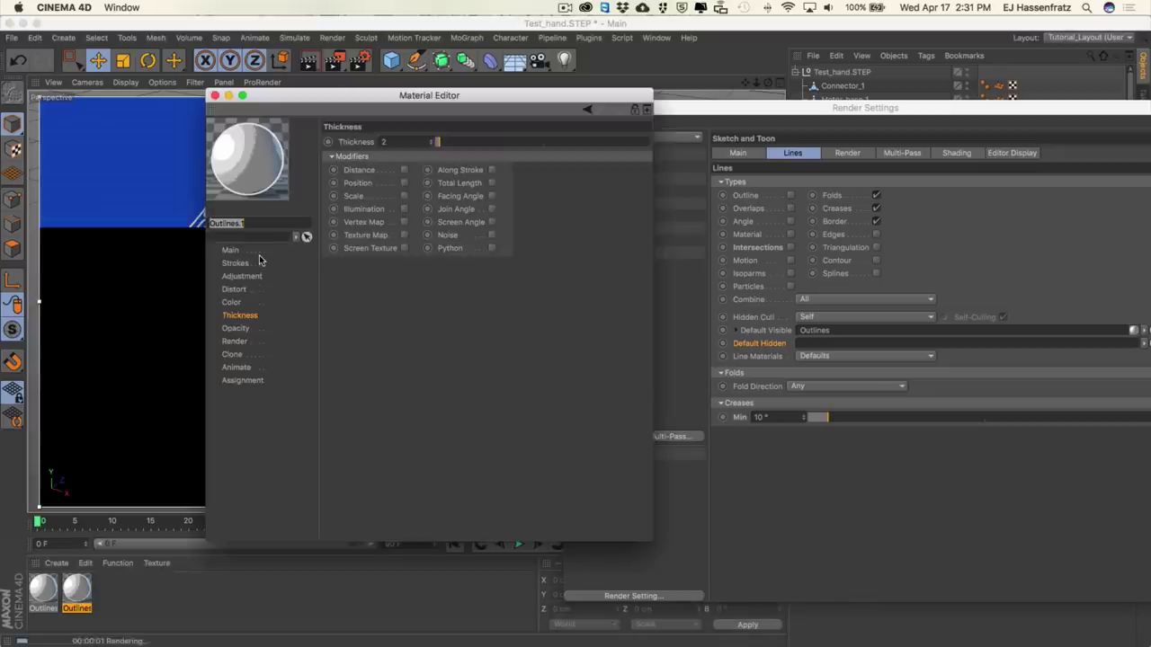
type("Dotted L")
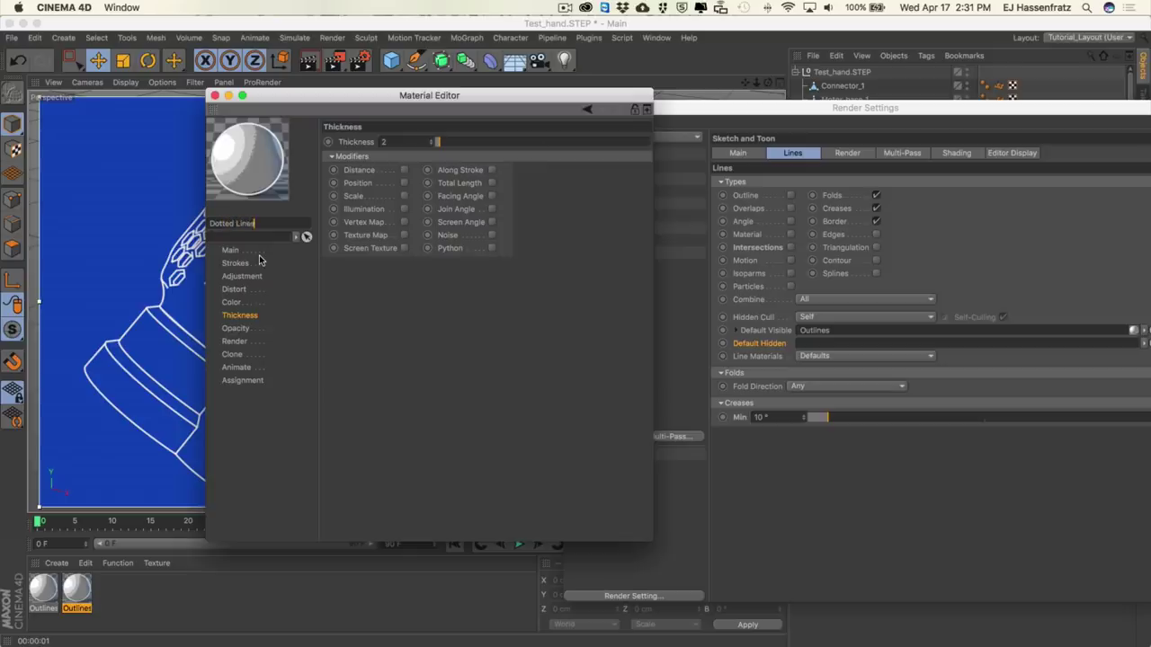
key("Return")
left_click(215, 95)
Assign Dotted Lines as the Default Hidden line material and set its thickness to 0.5
left_click_drag(77, 589, 818, 344)
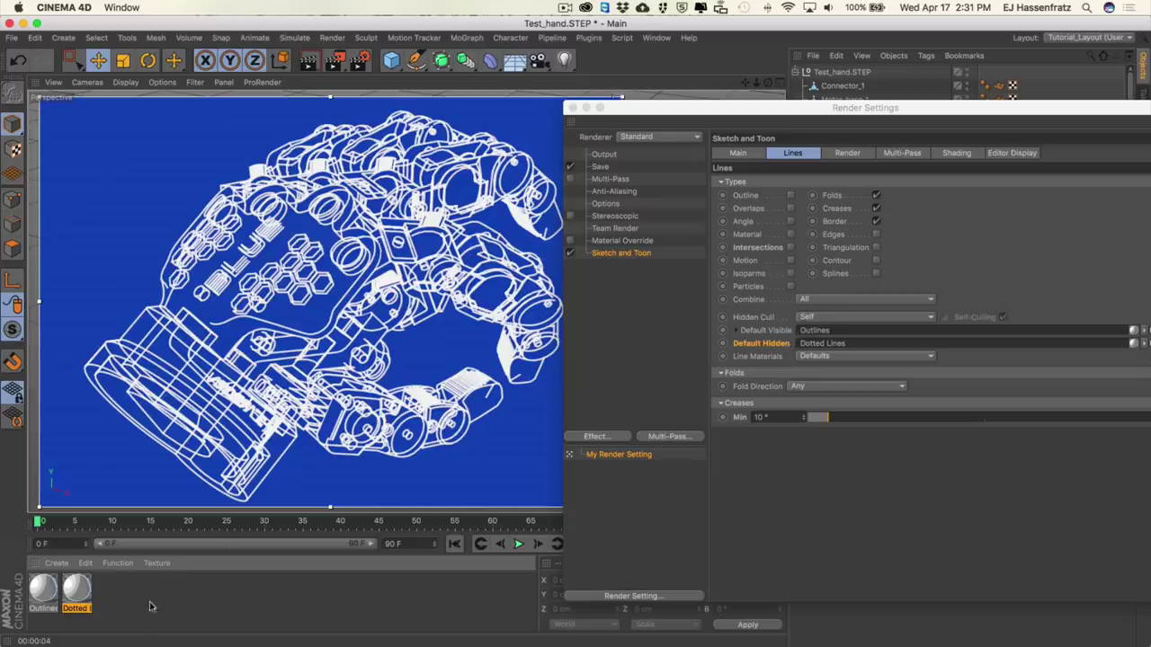
double_click(81, 590)
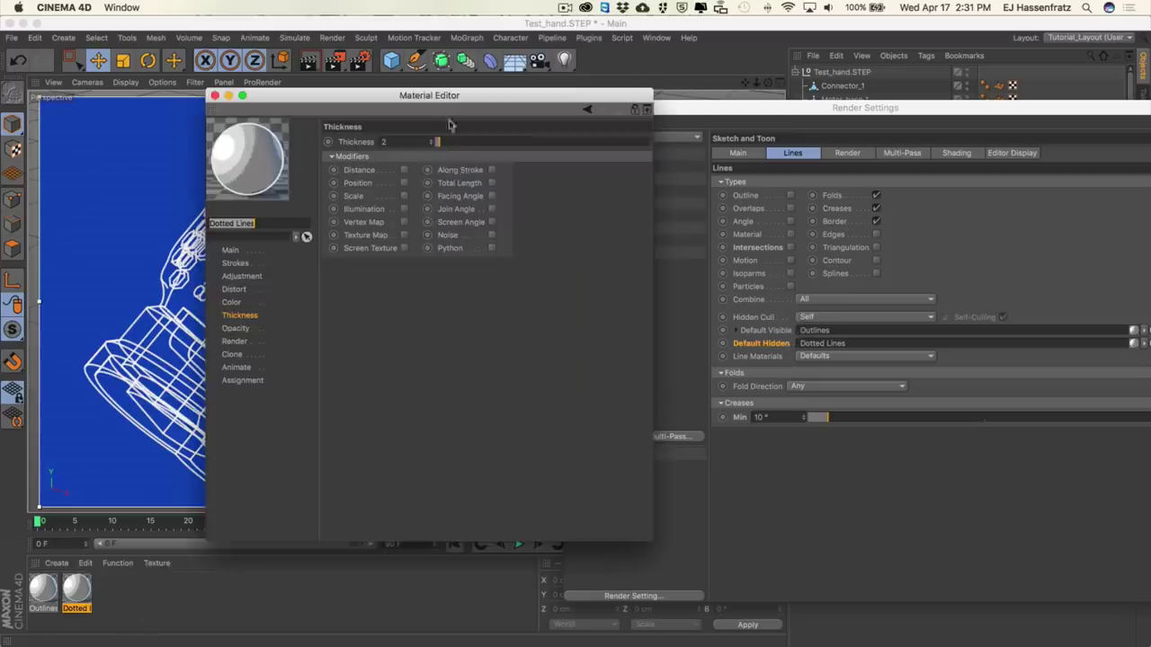
left_click_drag(448, 102, 886, 169)
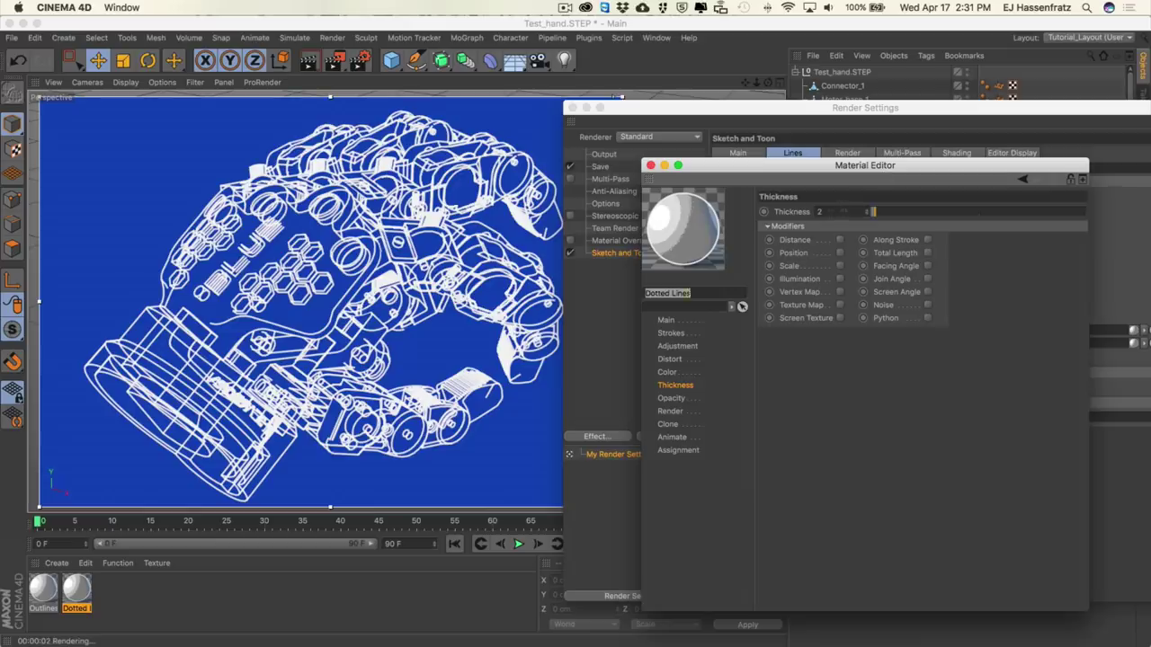
double_click(834, 212)
type("0.5")
key("Return")
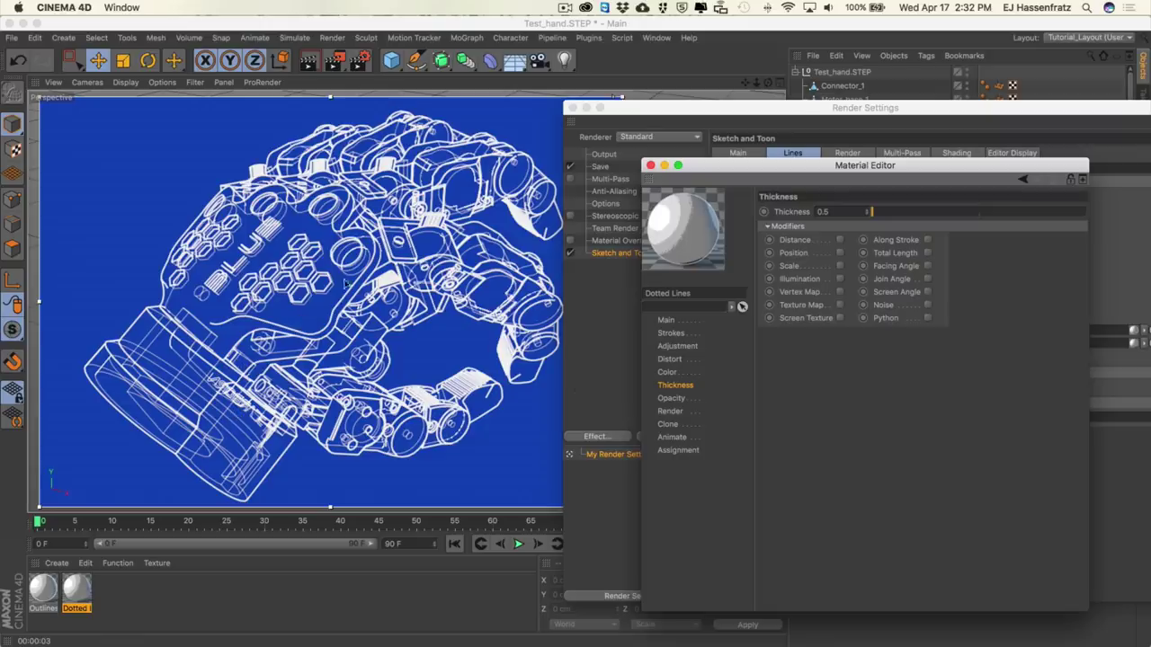
Enable the stroke pattern of the Dotted Lines material and set its type to Dotted
left_click(670, 333)
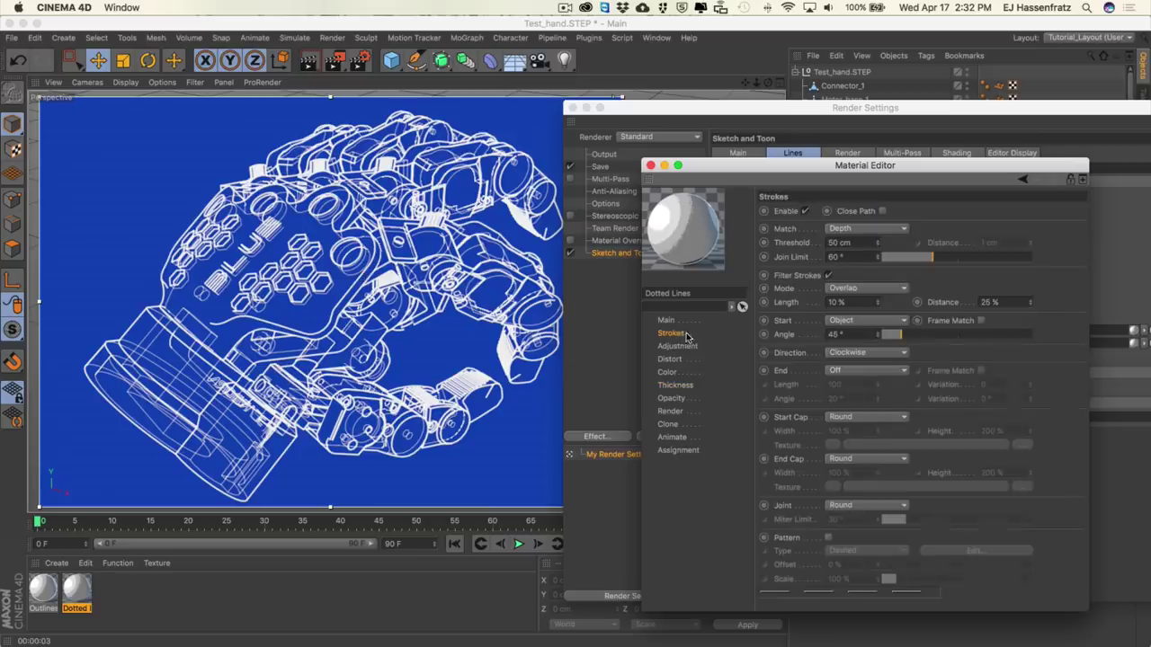
left_click(828, 538)
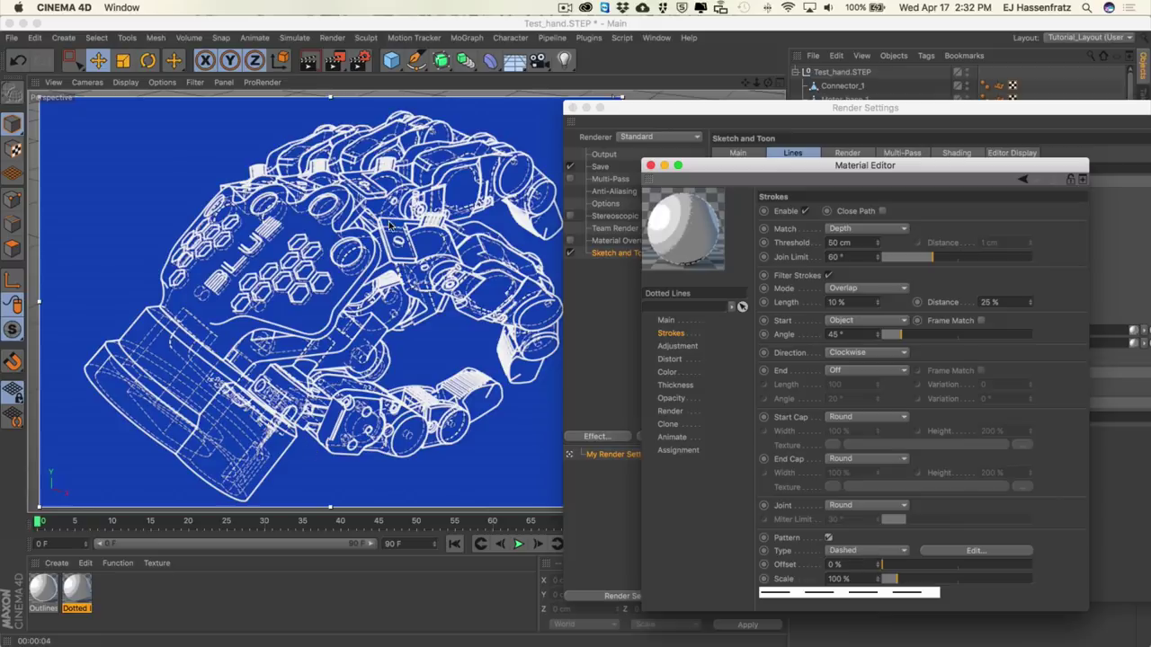
left_click(839, 551)
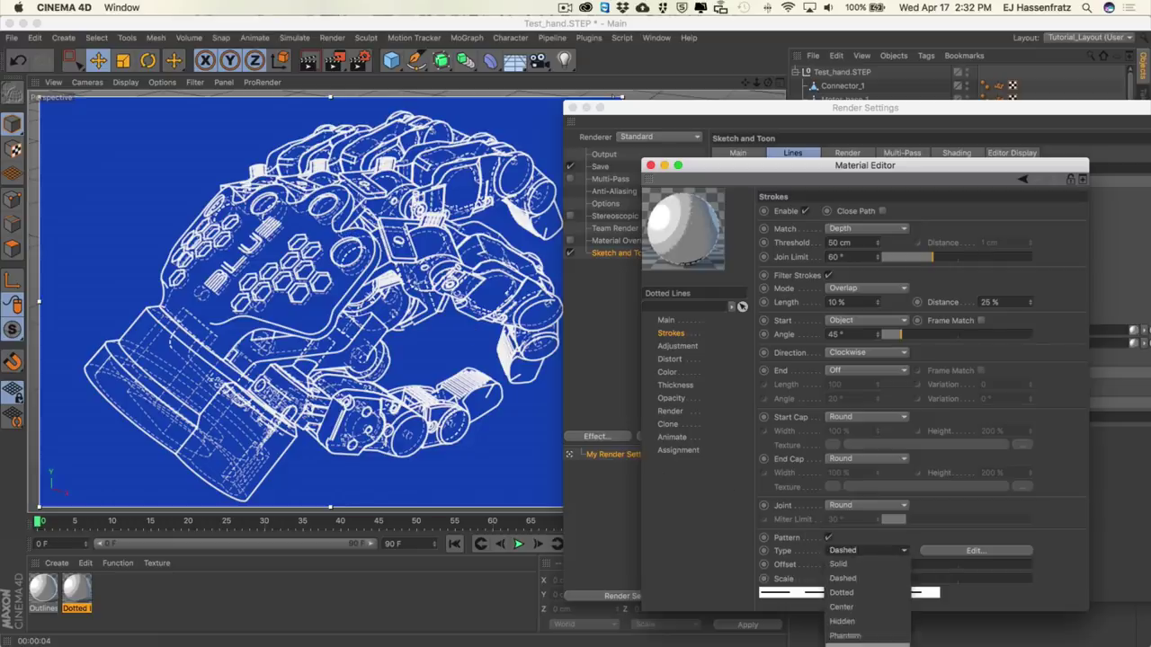
left_click(851, 593)
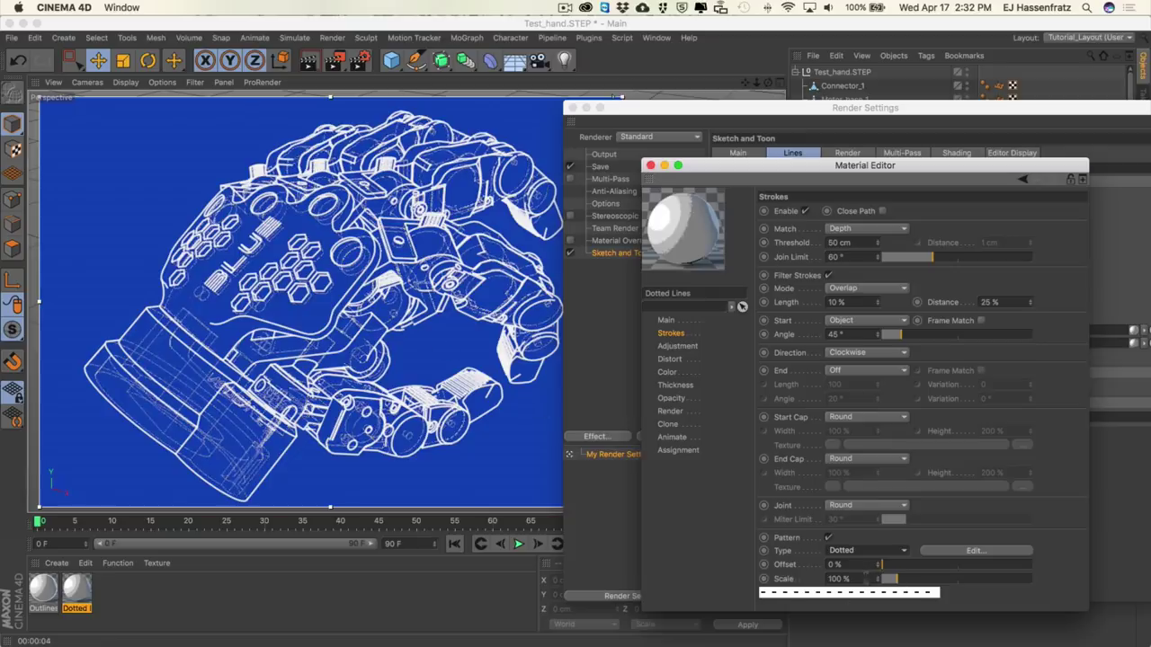
Set the dotted stroke pattern's scale to 150 %
left_click(838, 579)
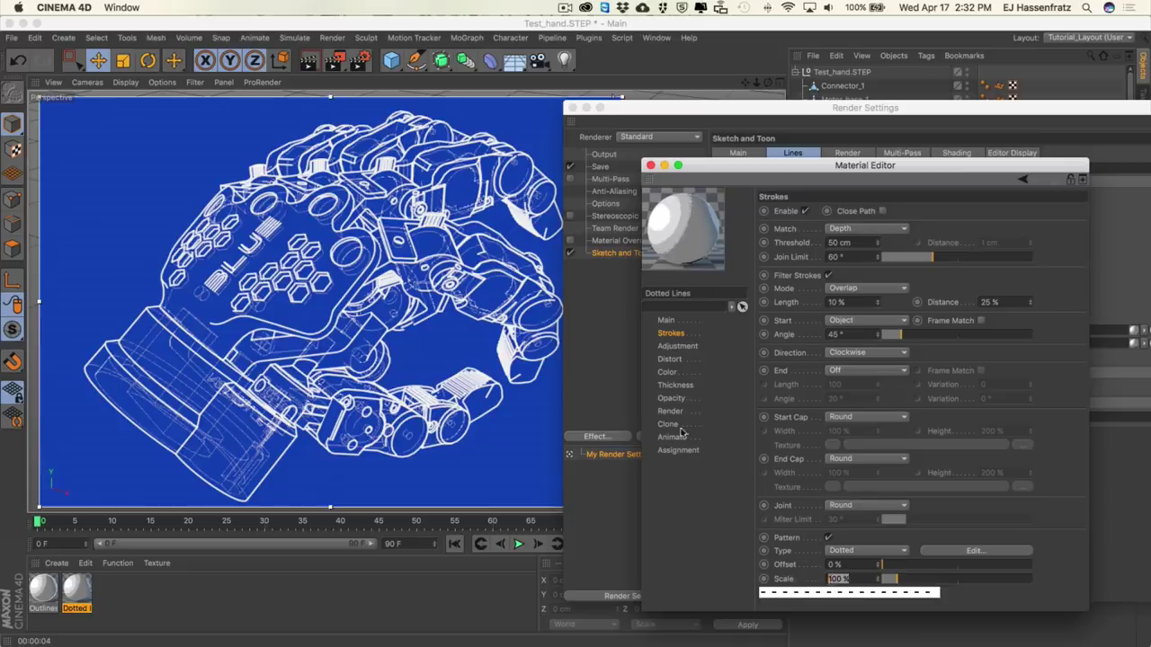
left_click(676, 386)
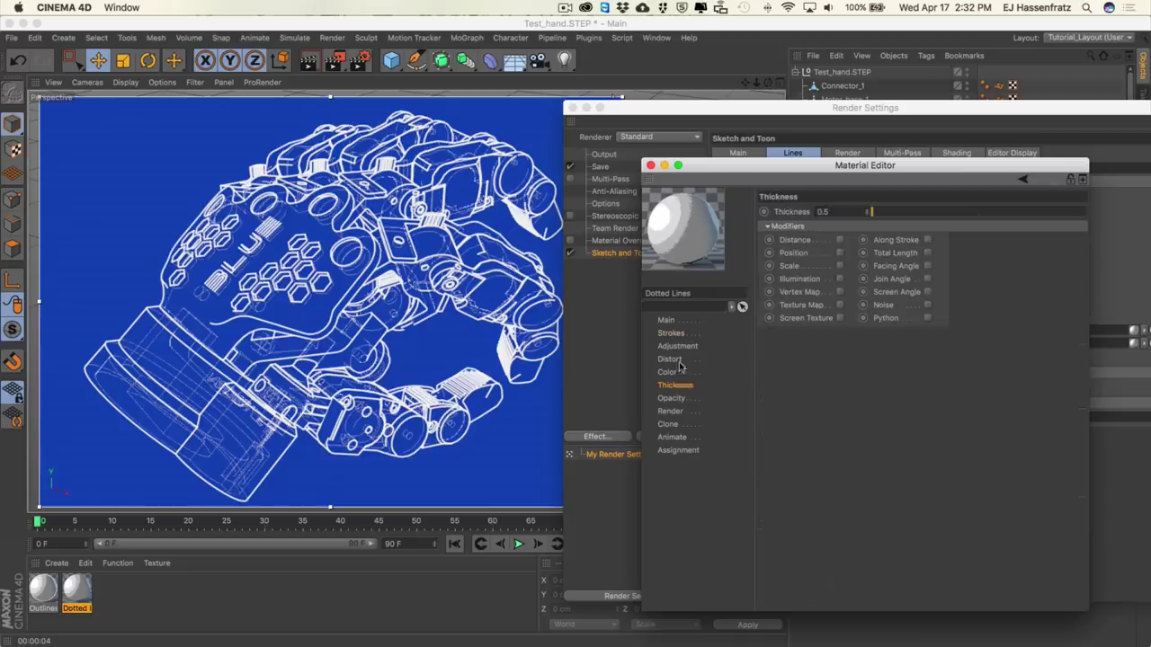
left_click(673, 334)
left_click(838, 579)
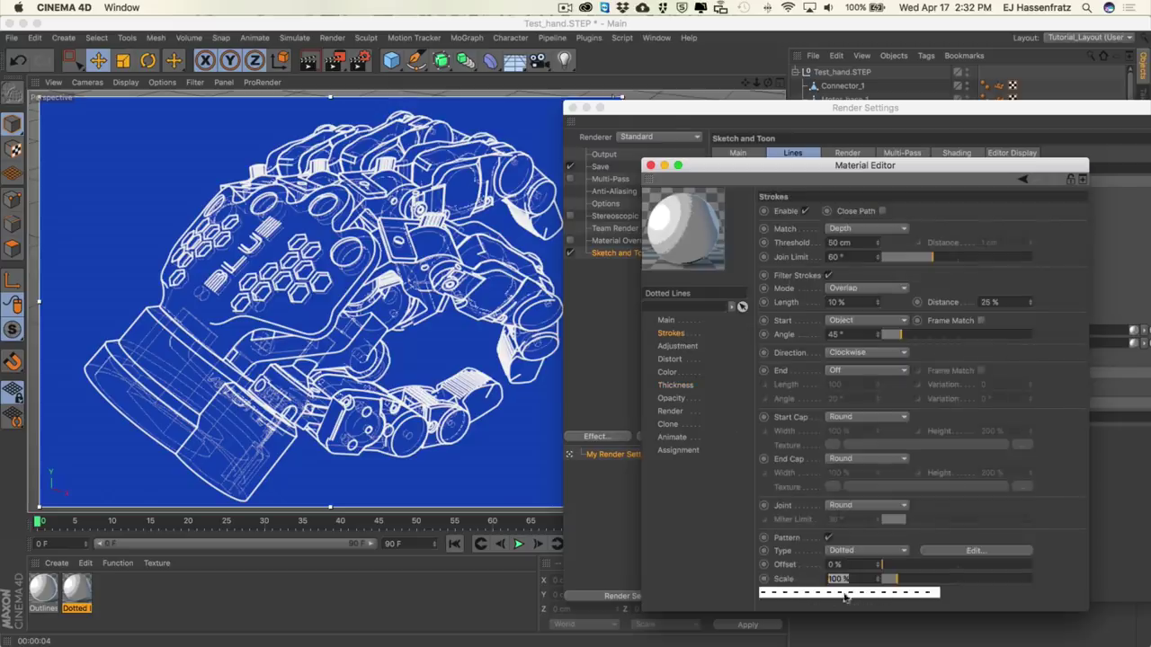
type("150")
key("Return")
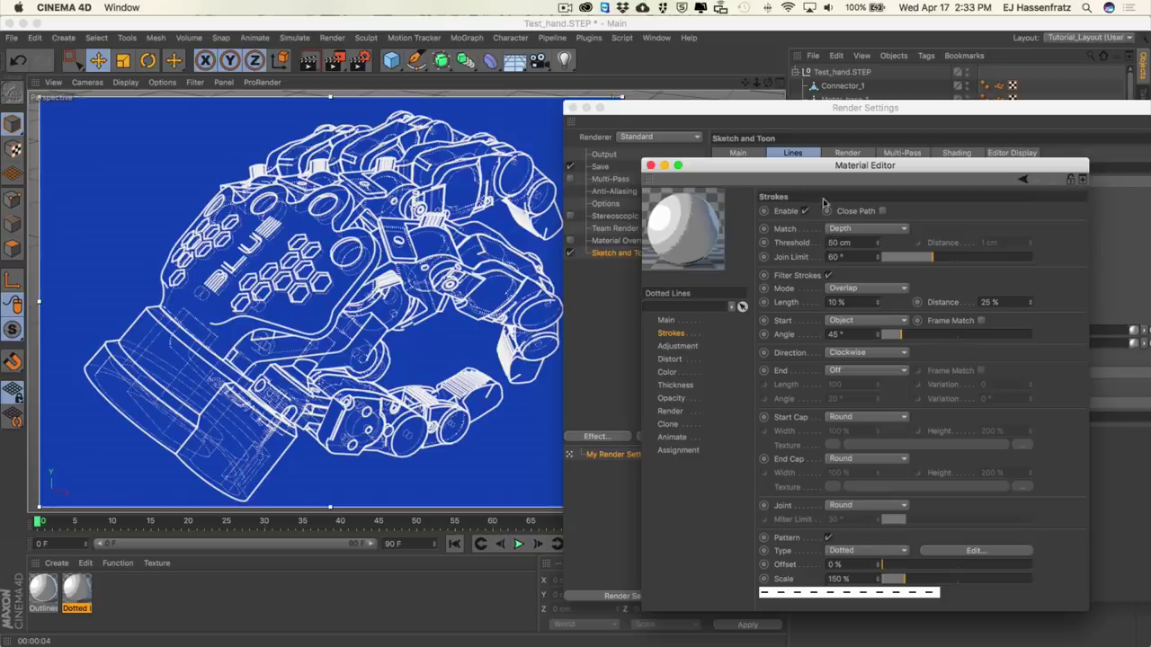
Compare the hand's line render in the four-view layout and in the maximised perspective view
left_click(782, 84)
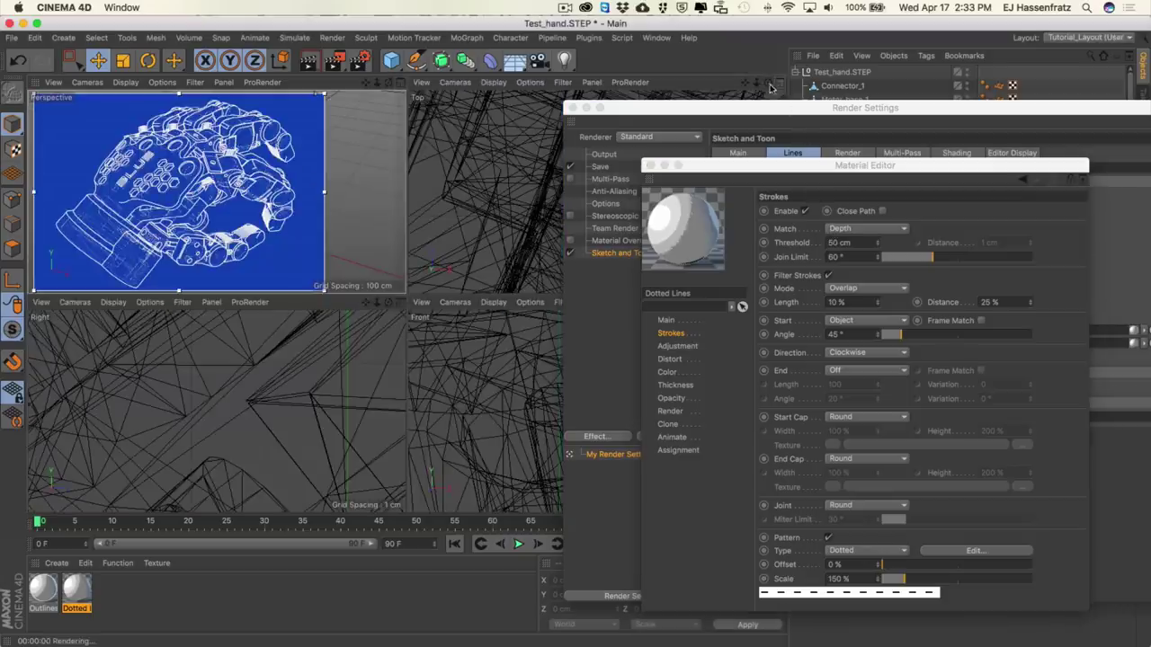
key("ctrl+r")
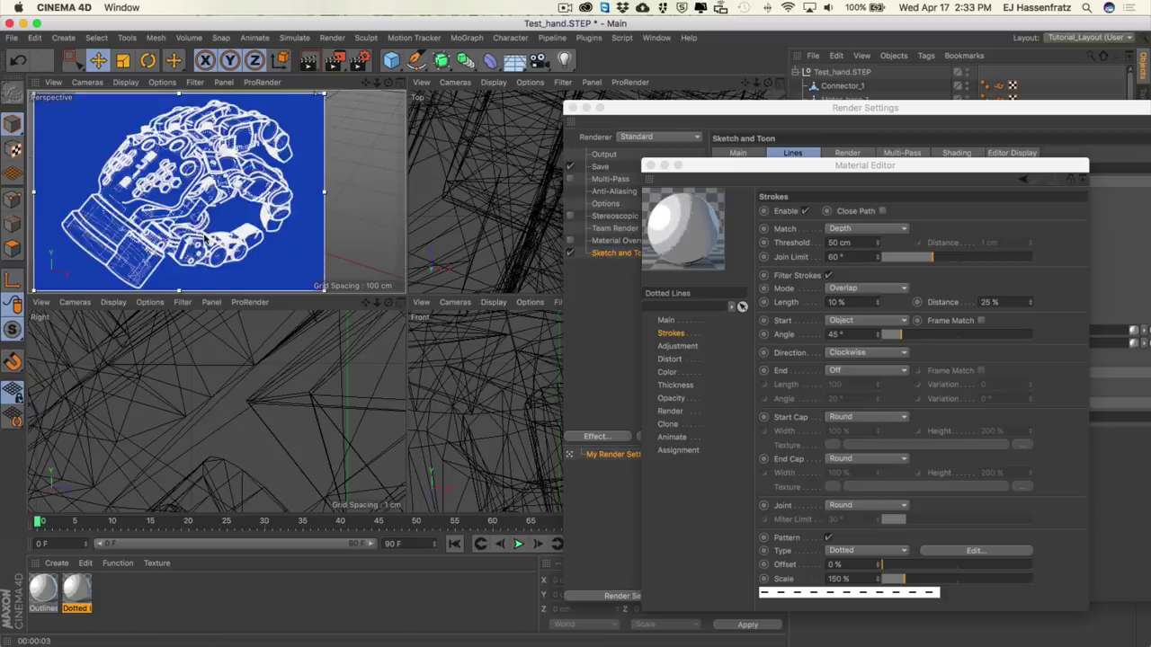
left_click(399, 82)
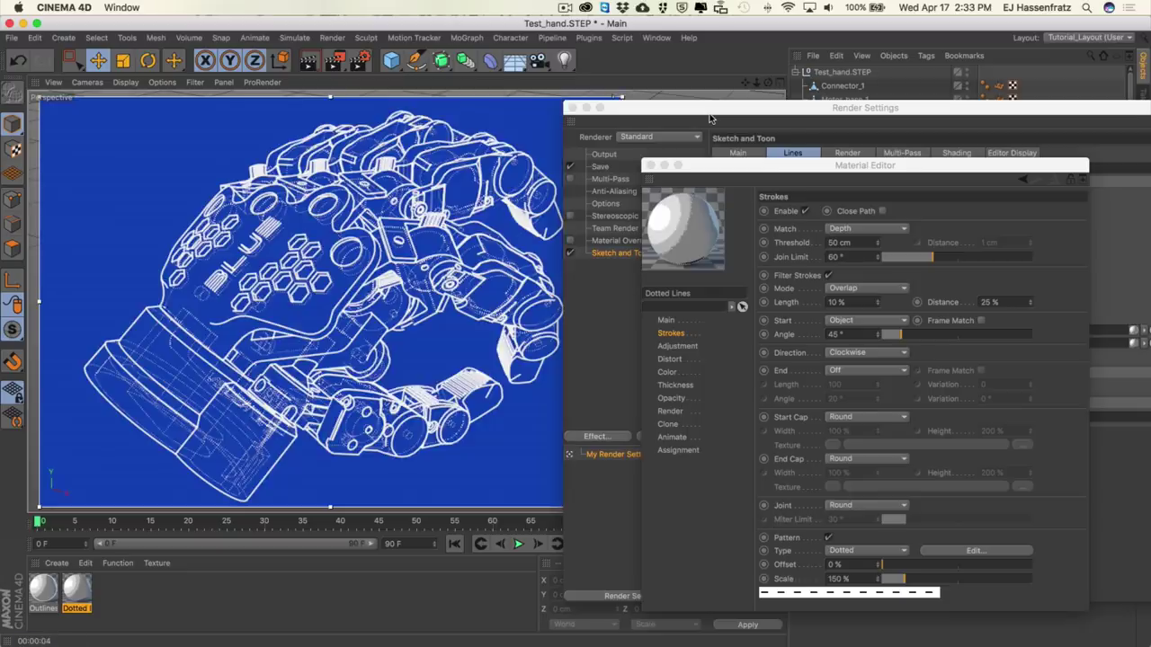
left_click(778, 85)
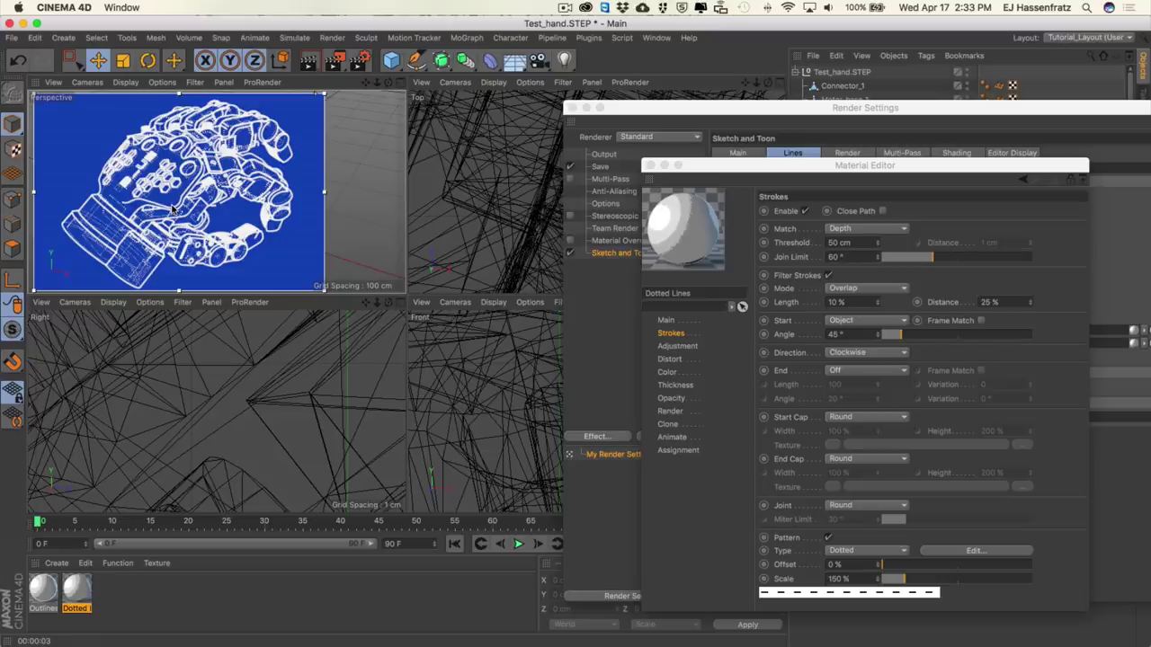
Re-render the maximised perspective view and enable Resolution Independent in the Sketch and Toon render options
left_click(401, 84)
key("super+r")
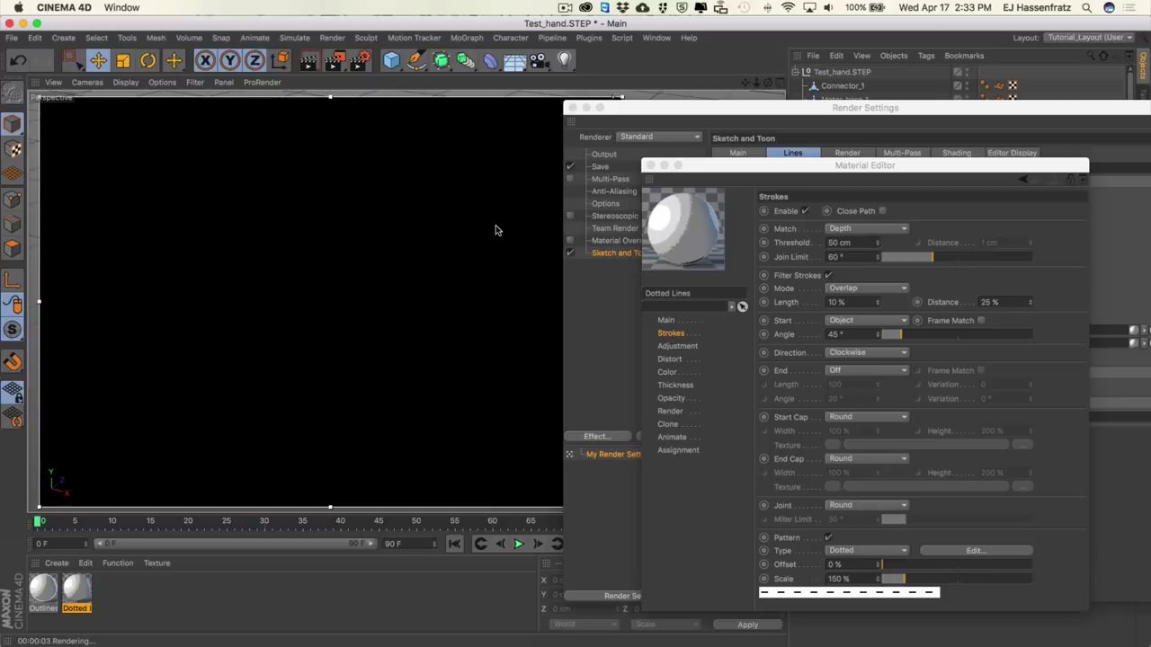
left_click(634, 110)
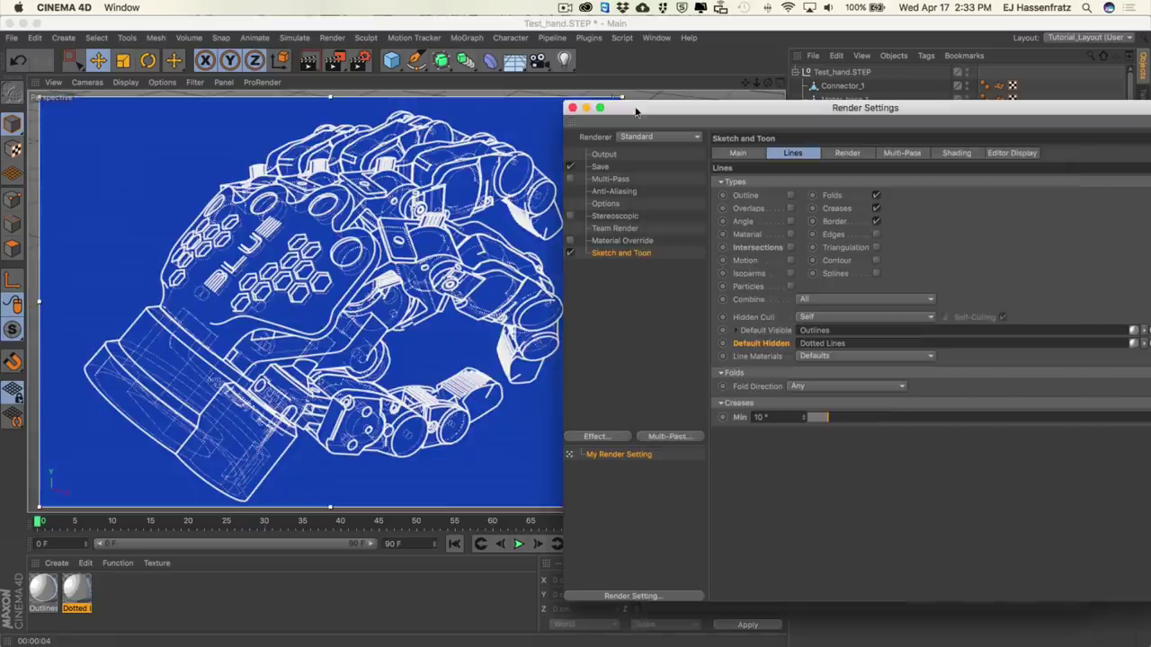
key("super+r")
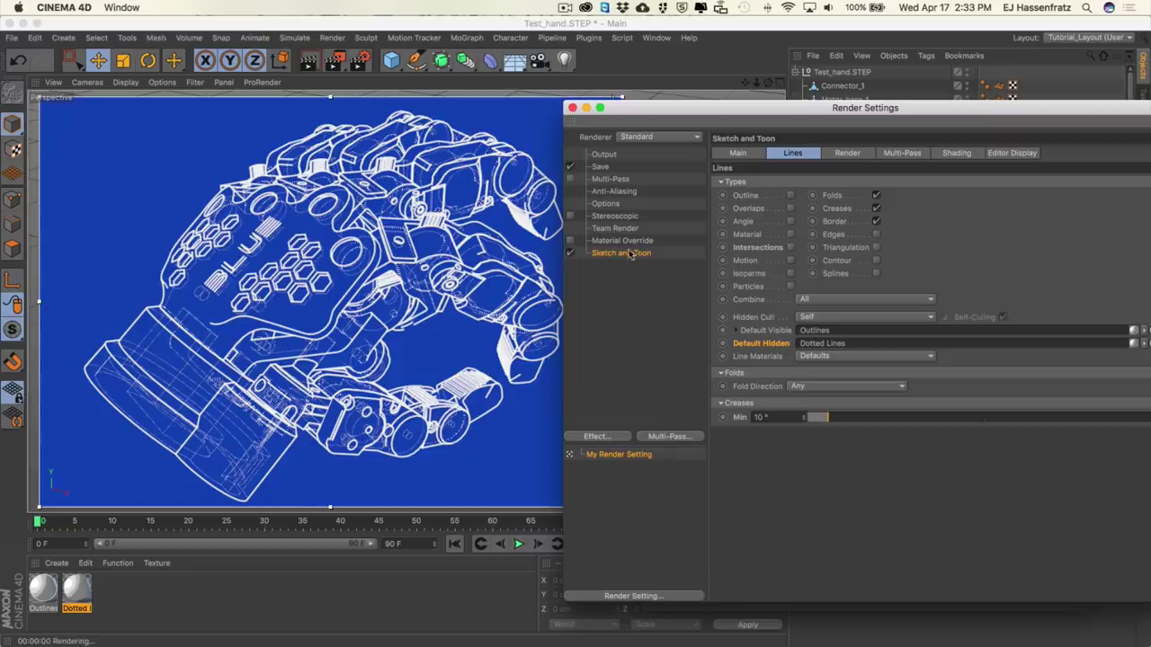
left_click(841, 156)
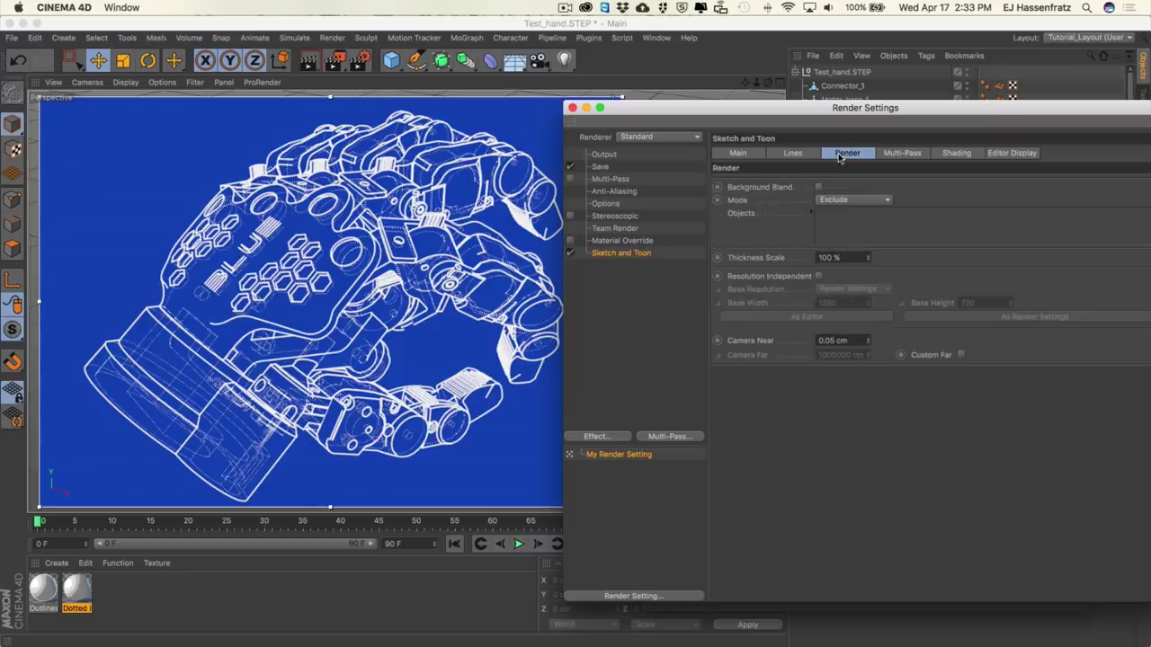
left_click(819, 277)
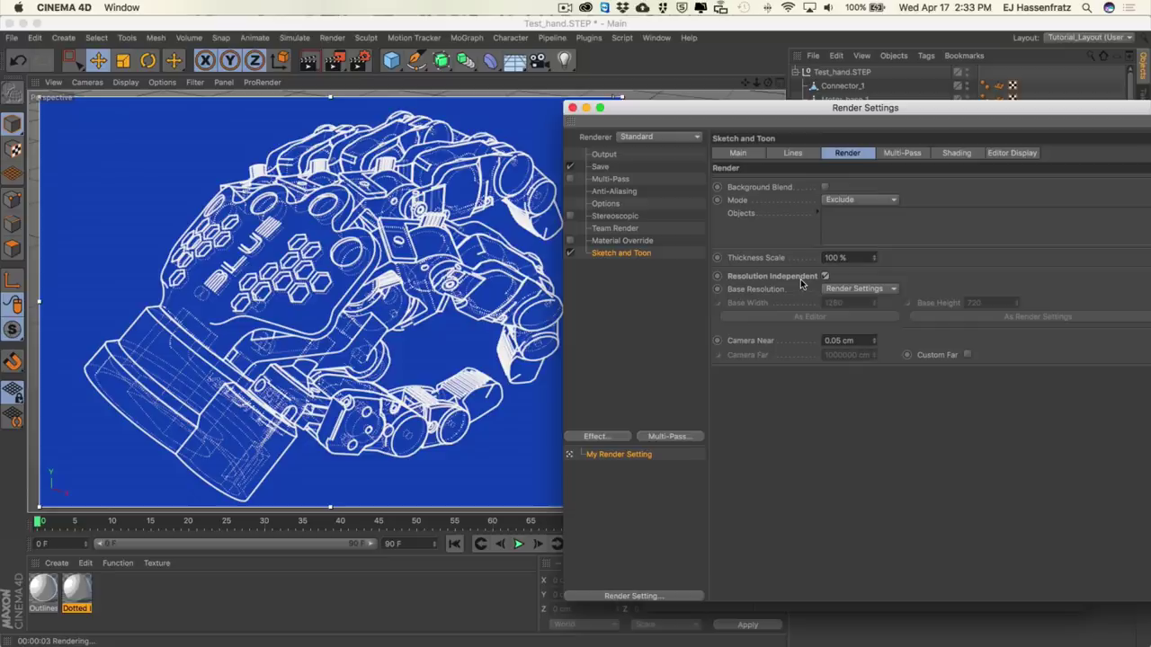
Re-render the hand in the four-view layout and the maximised perspective view to compare line thickness with Resolution Independent enabled
left_click(779, 82)
key("super+r")
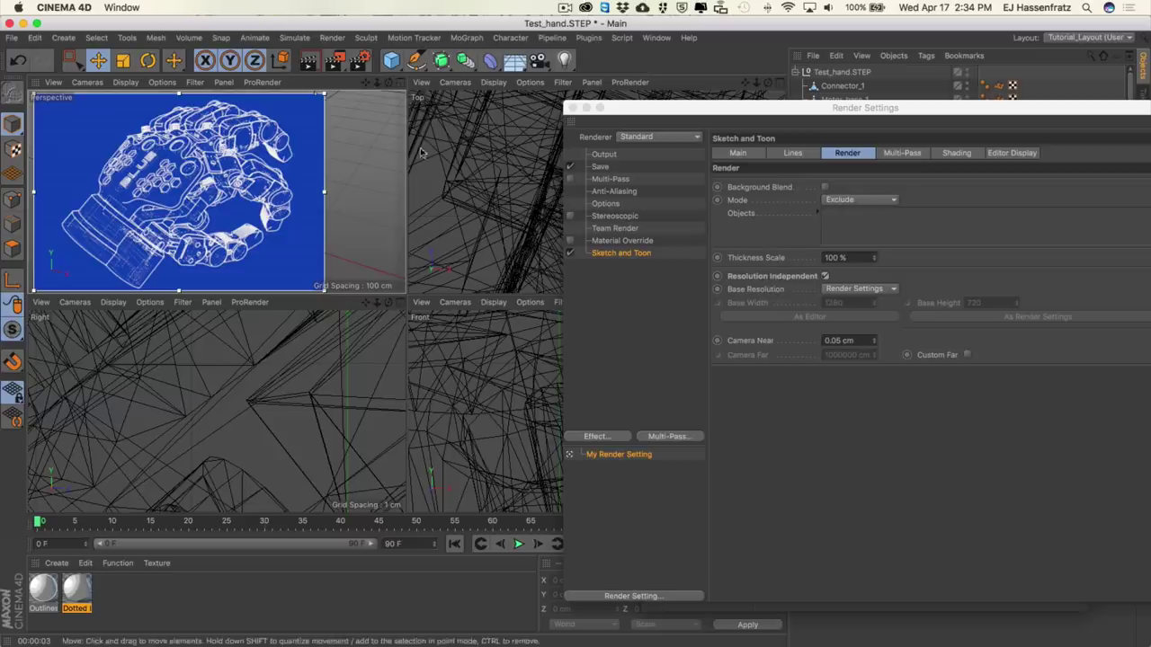
left_click(394, 82)
key("super+r")
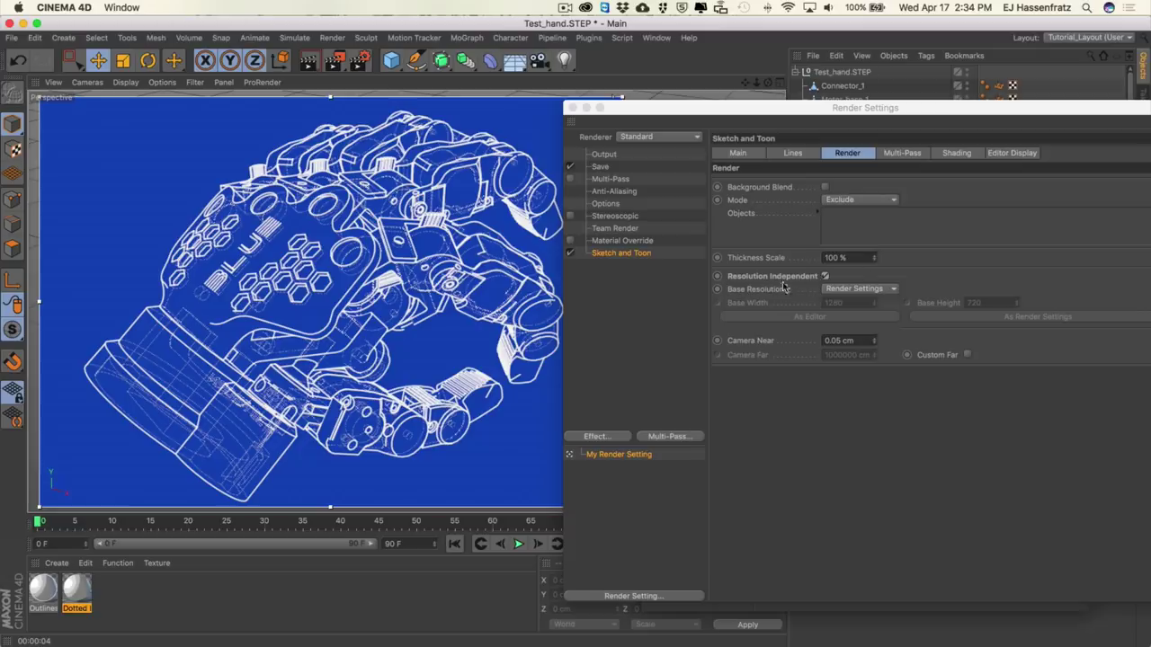
Close the render settings and set the Dotted Lines material's stroke pattern scale to 200 %
left_click(573, 108)
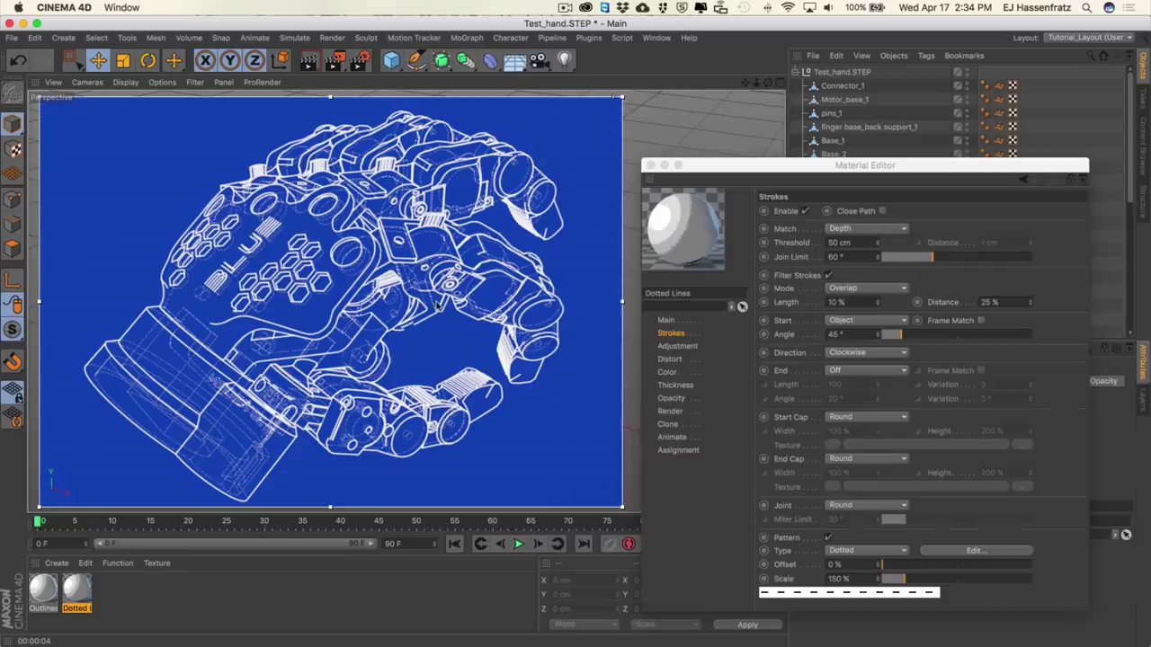
left_click(863, 577)
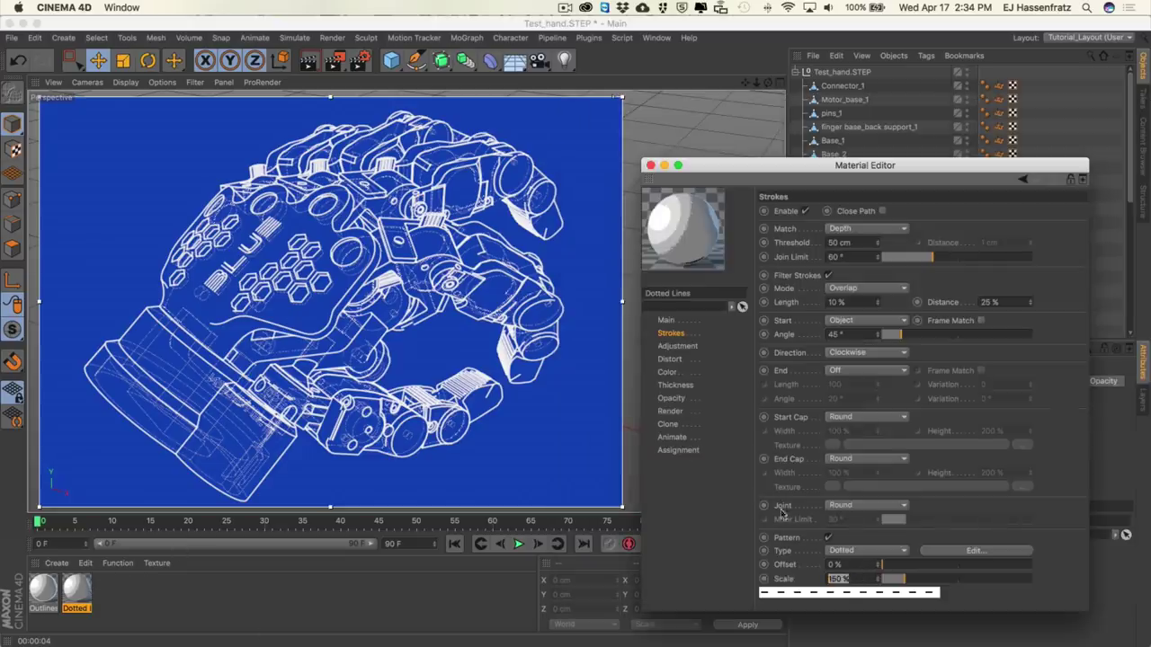
type("200")
key("Return")
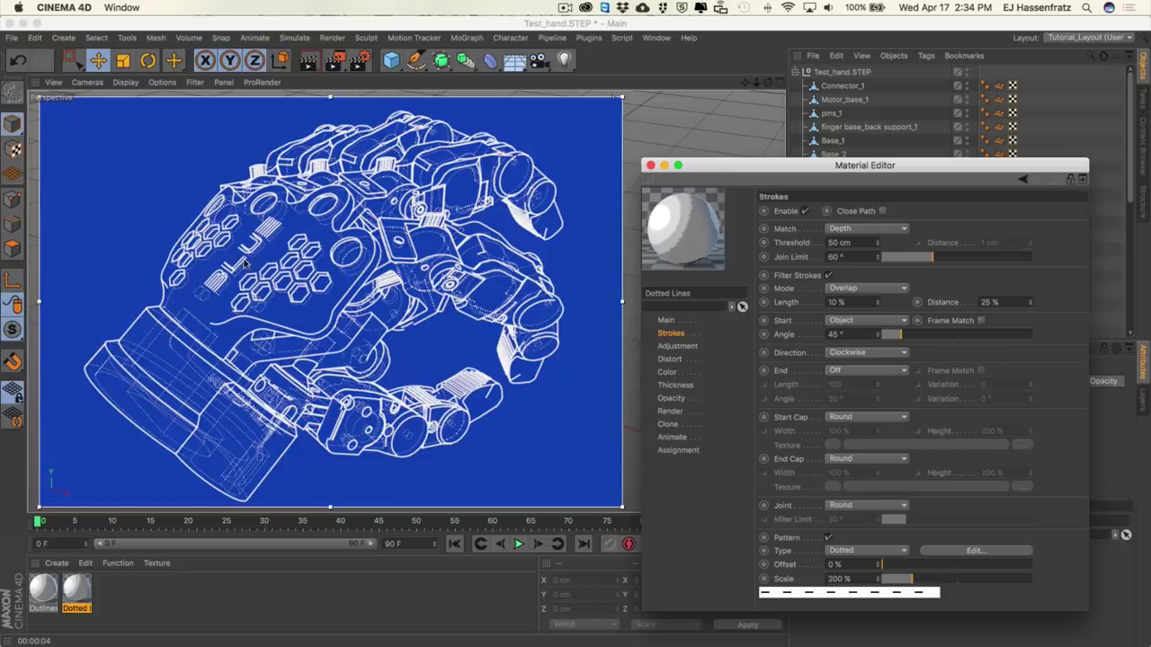
Enable the Intersections line type in the Sketch and Toon render settings for the hand
left_click(360, 68)
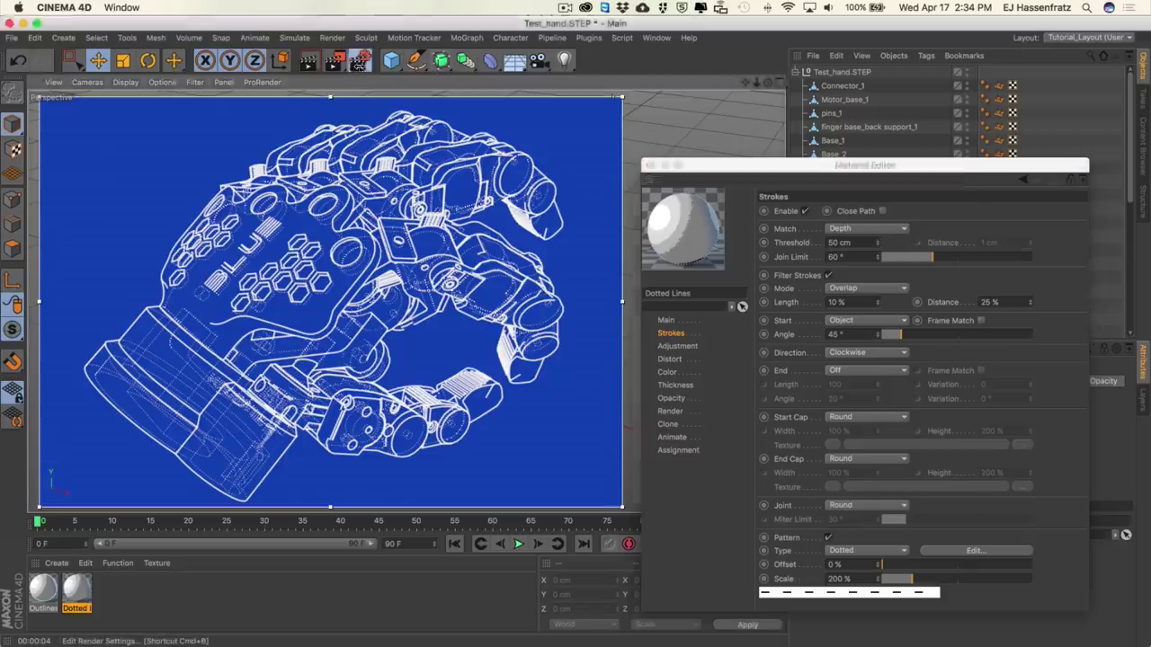
mouse_move(445, 49)
left_mouse_down()
mouse_move(629, 95)
mouse_move(701, 96)
left_mouse_up()
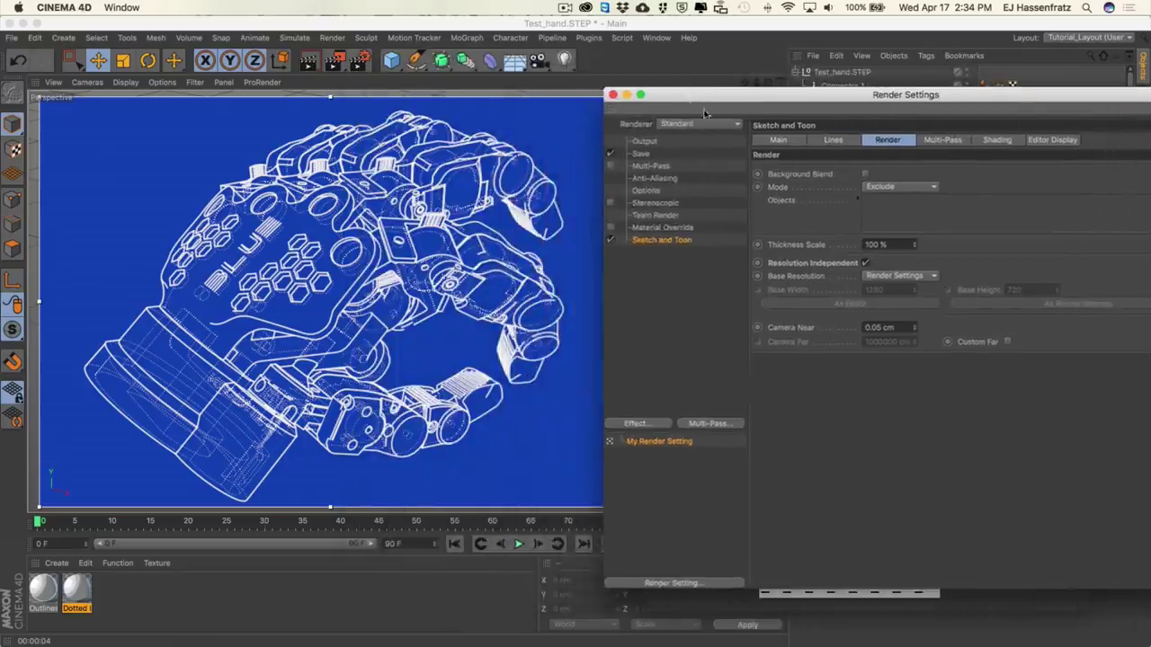
left_click(780, 140)
left_click(829, 141)
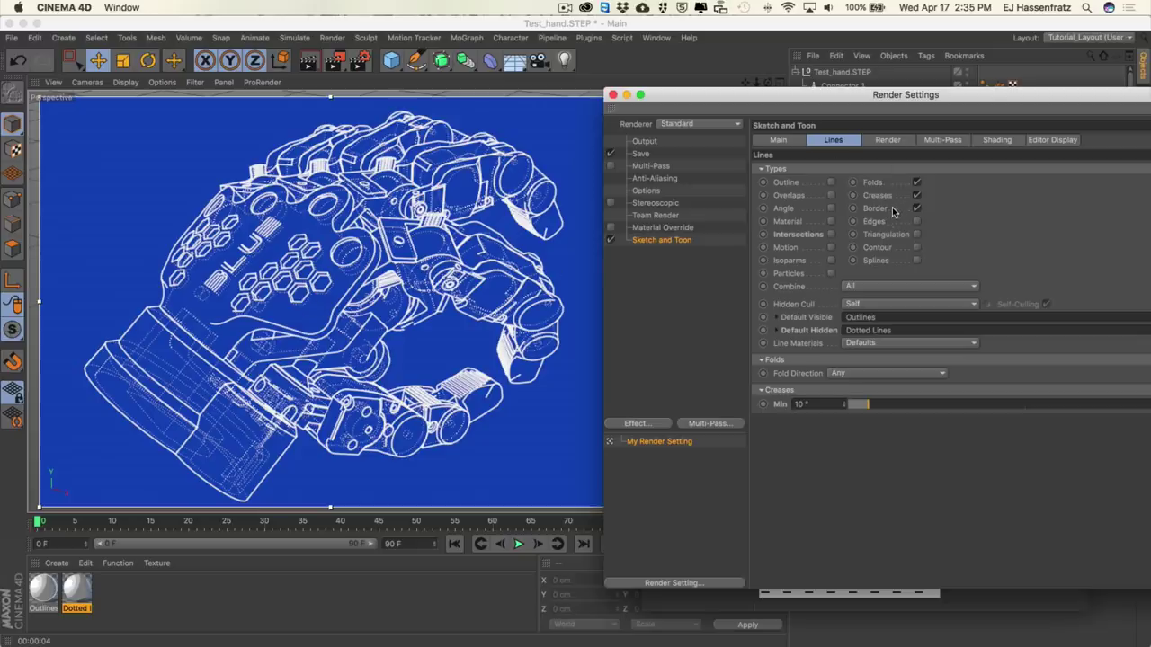
left_click(814, 237)
left_click(831, 235)
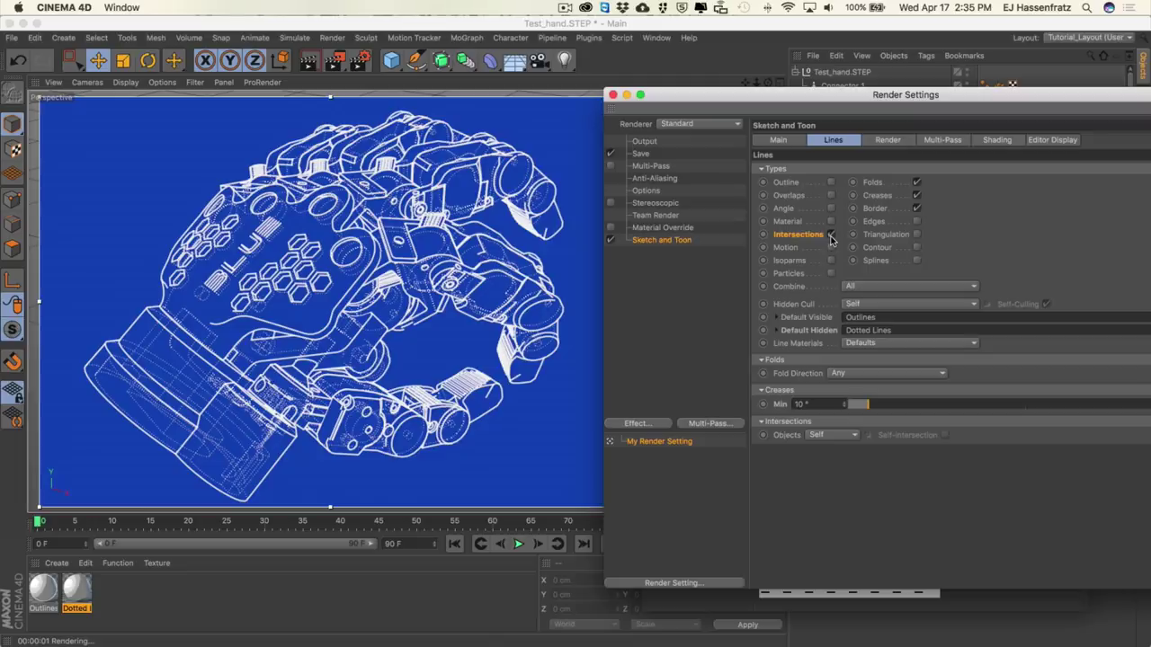
Set the Objects option of the hand's intersection lines to Project
left_click(812, 436)
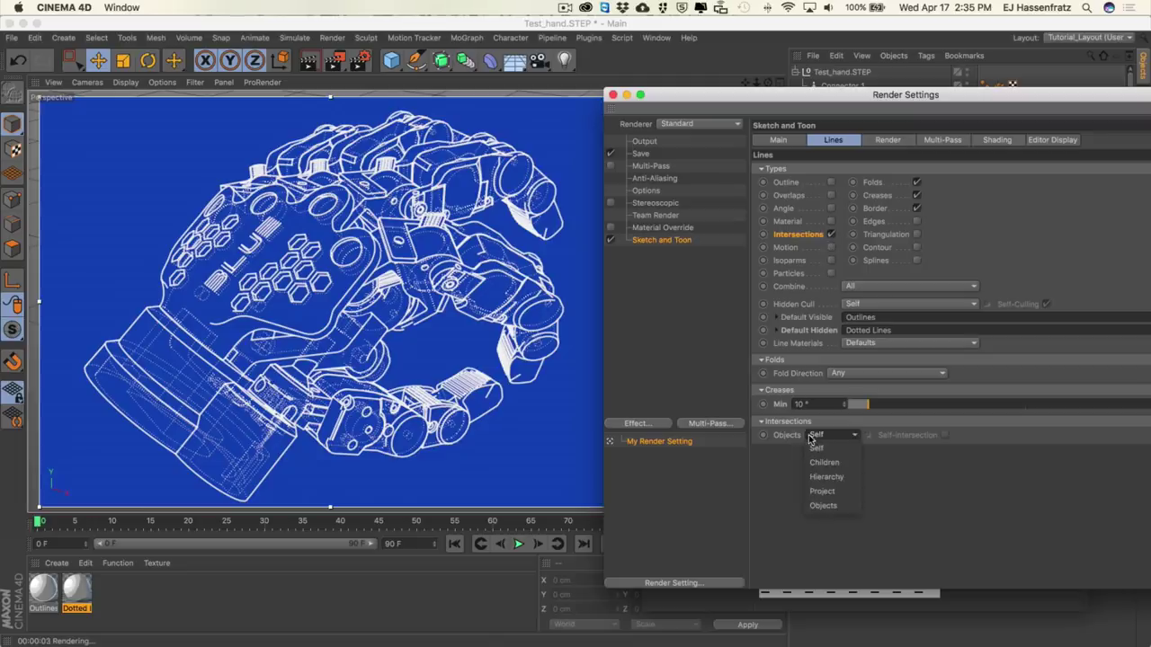
left_click(798, 440)
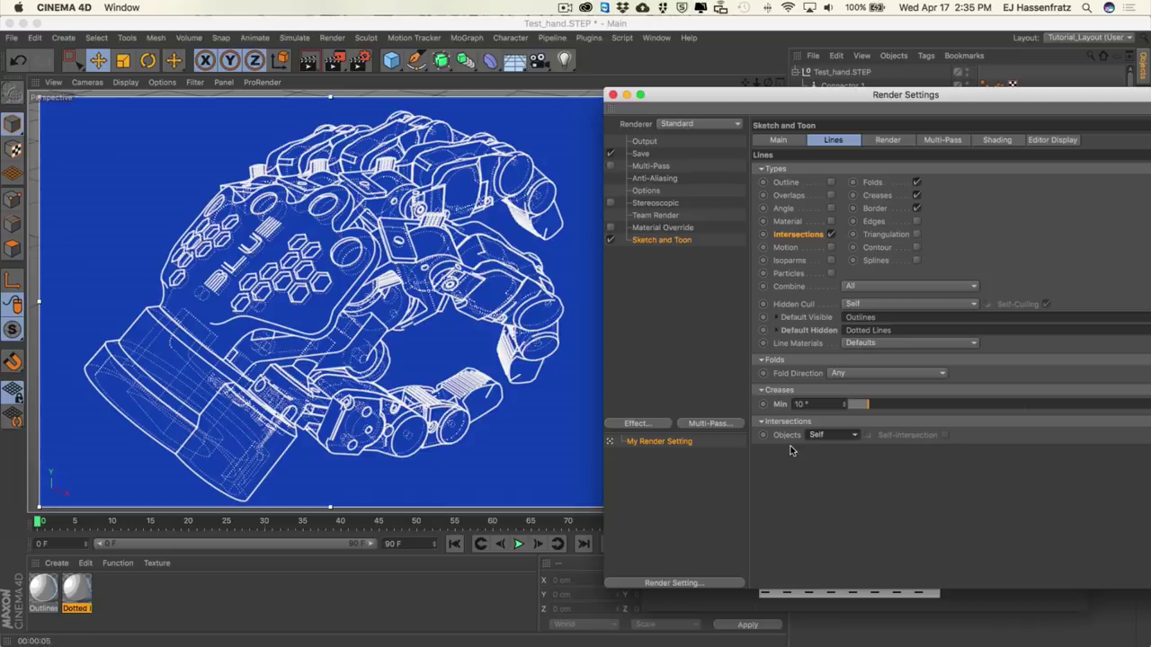
left_click(825, 436)
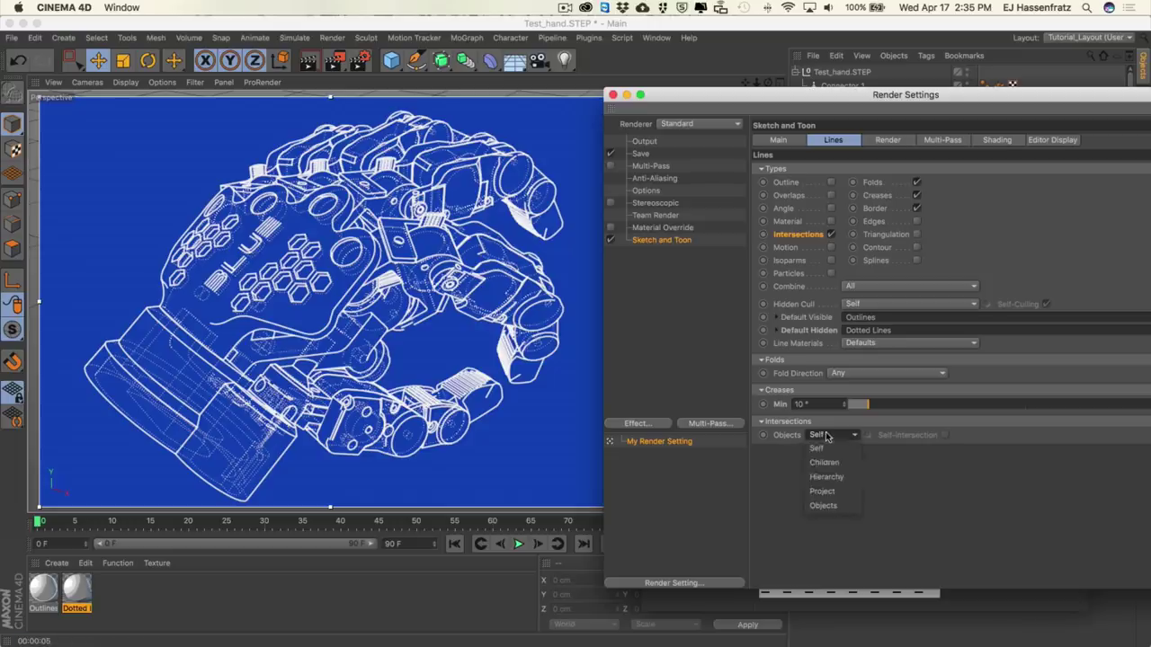
left_click(840, 492)
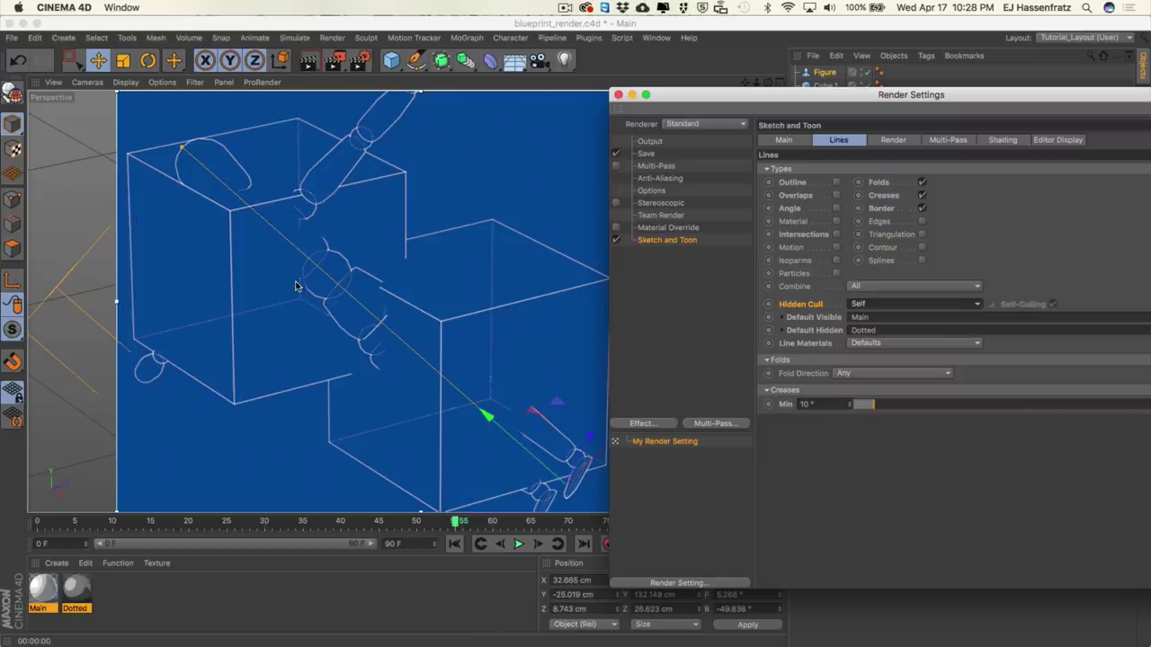
In the blueprint_render scene, enable the Intersections line type with its Objects option set to Self
left_click(803, 236)
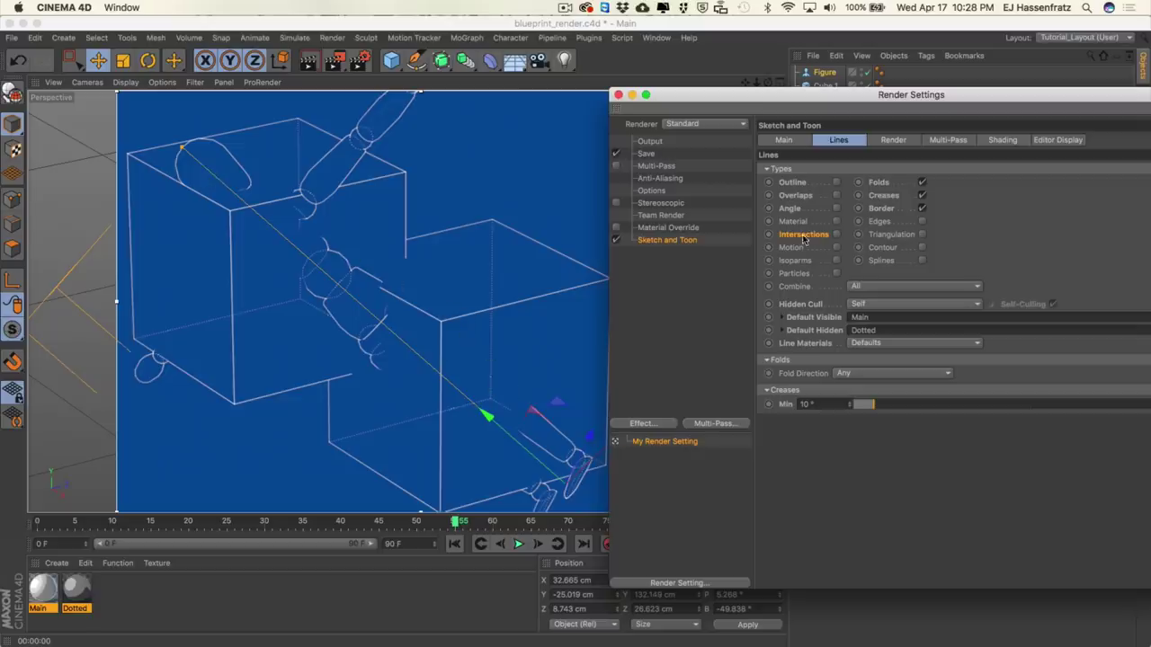
left_click(836, 235)
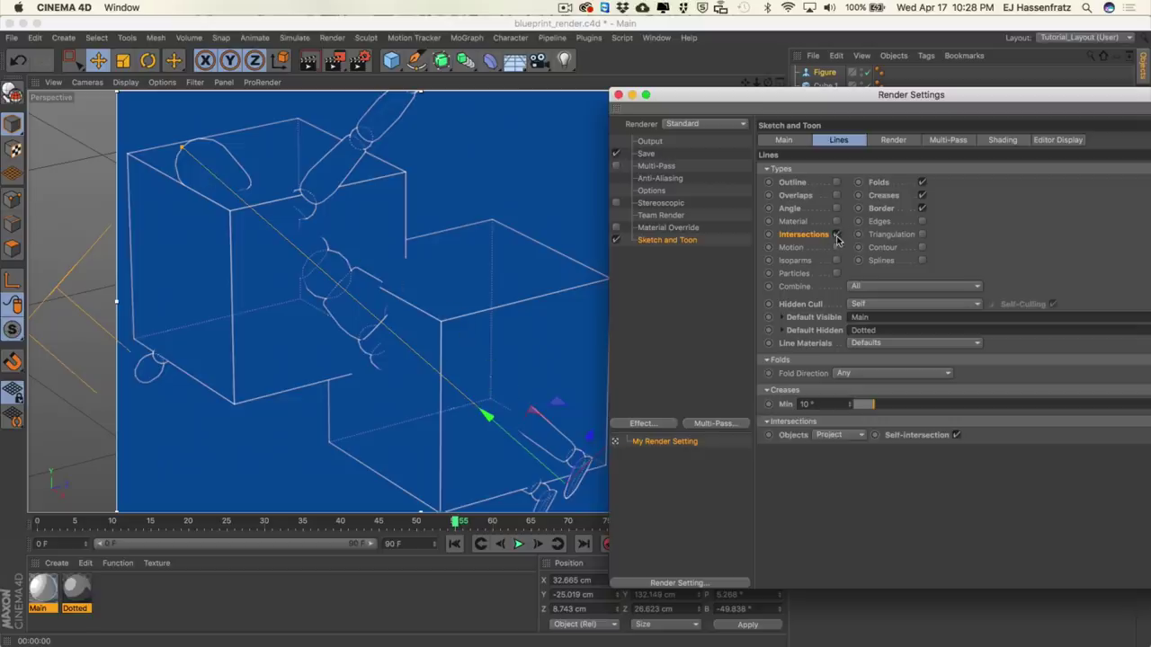
left_click(840, 435)
left_click(848, 447)
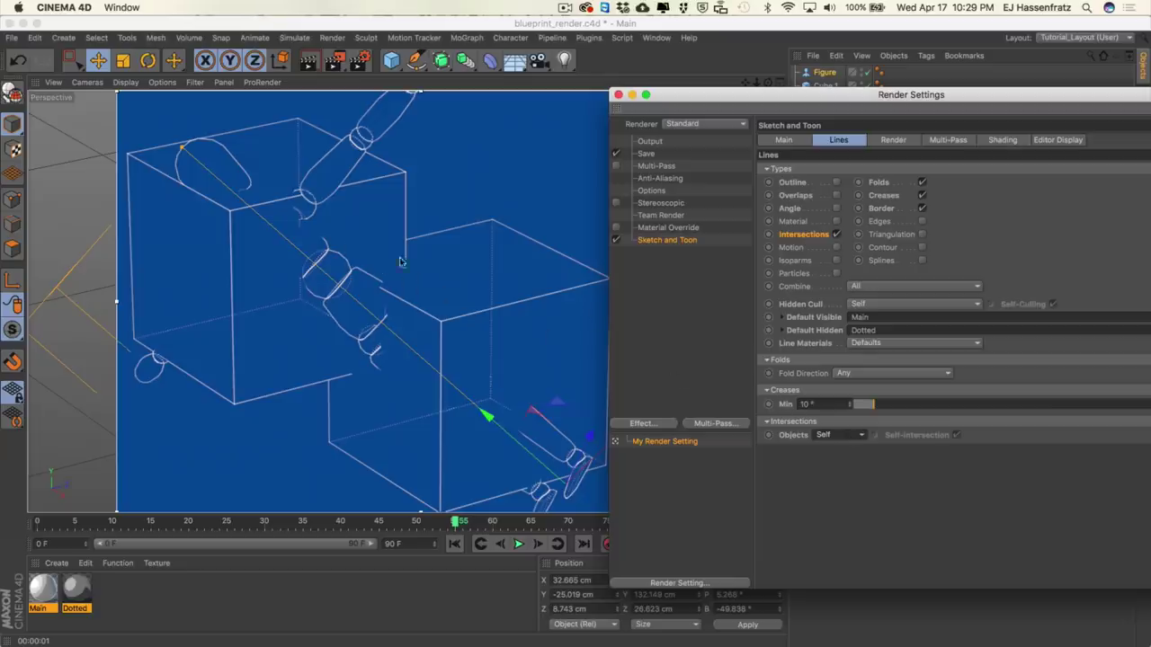
Set the intersection Objects option to Project and toggle Self-intersection off and back on
left_click(822, 436)
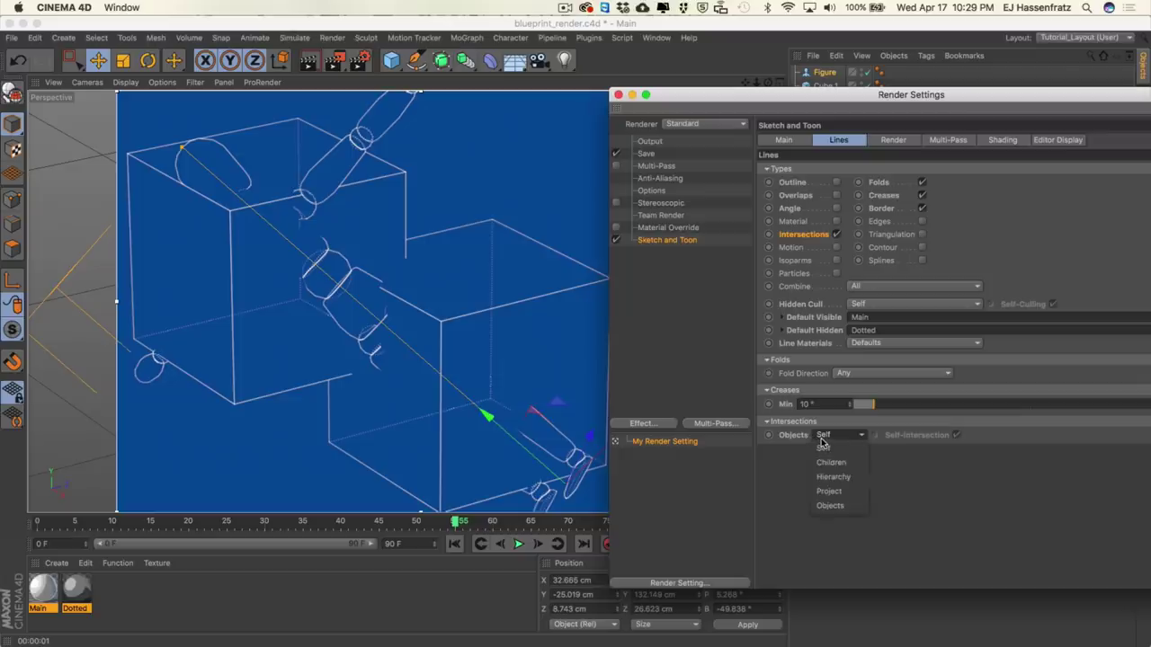
left_click(836, 492)
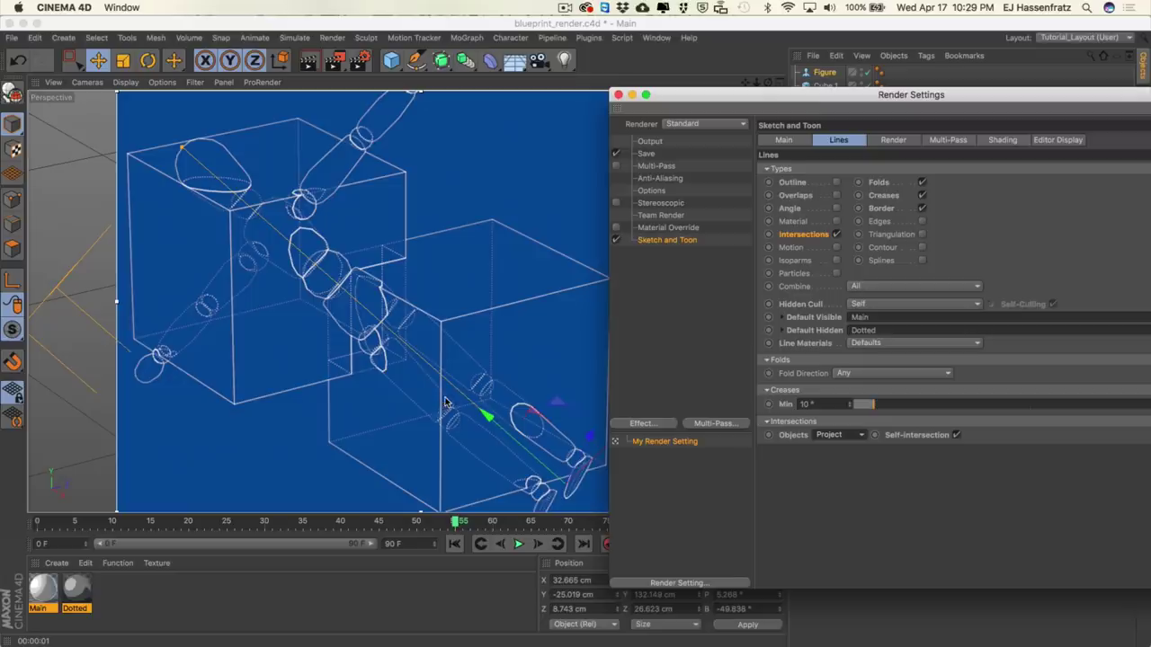
left_click(917, 436)
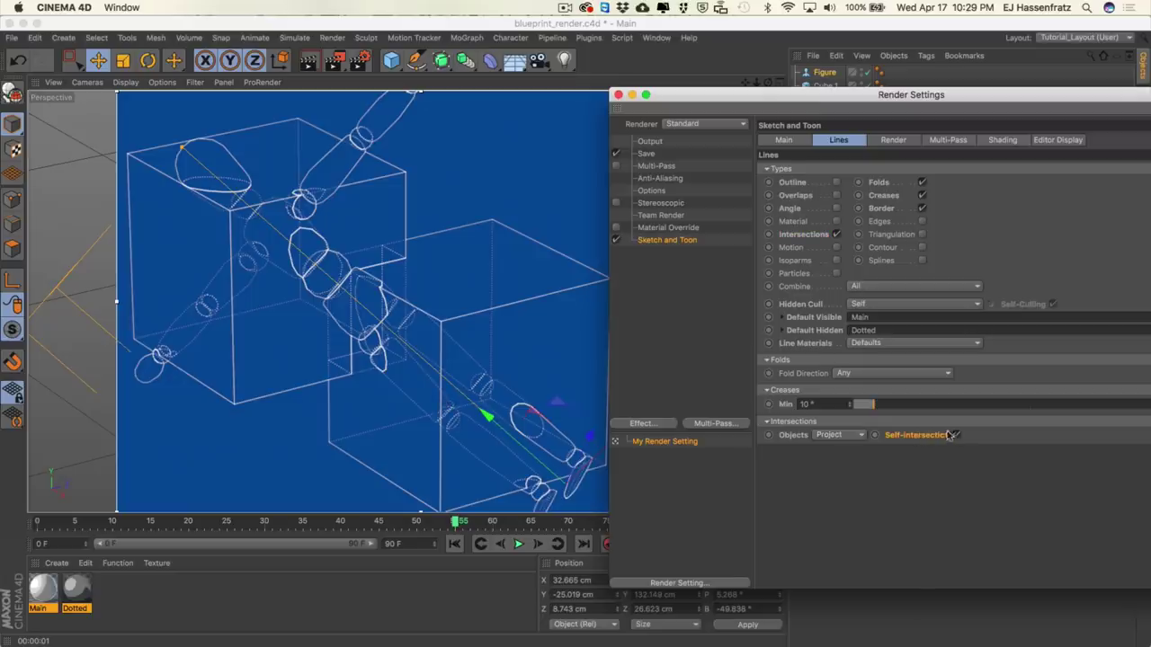
left_click(957, 435)
left_click(956, 435)
Set the Sketch and Toon lines' Hidden Cull option to Project
left_click(802, 306)
left_click(818, 305)
left_click(872, 306)
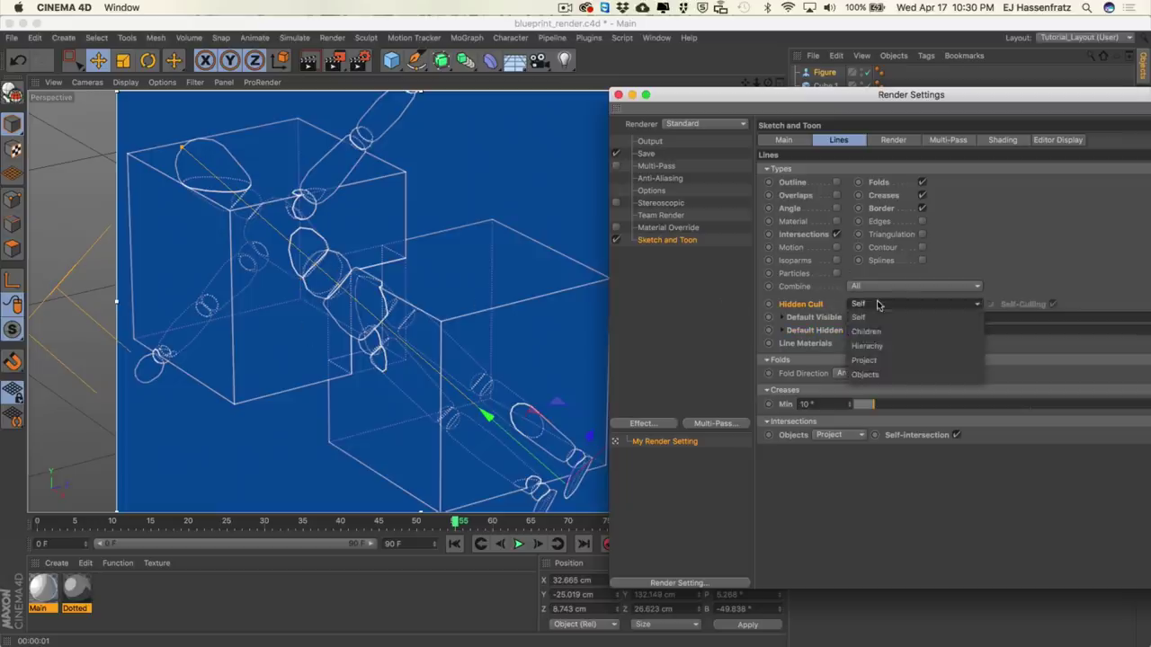
left_click(882, 361)
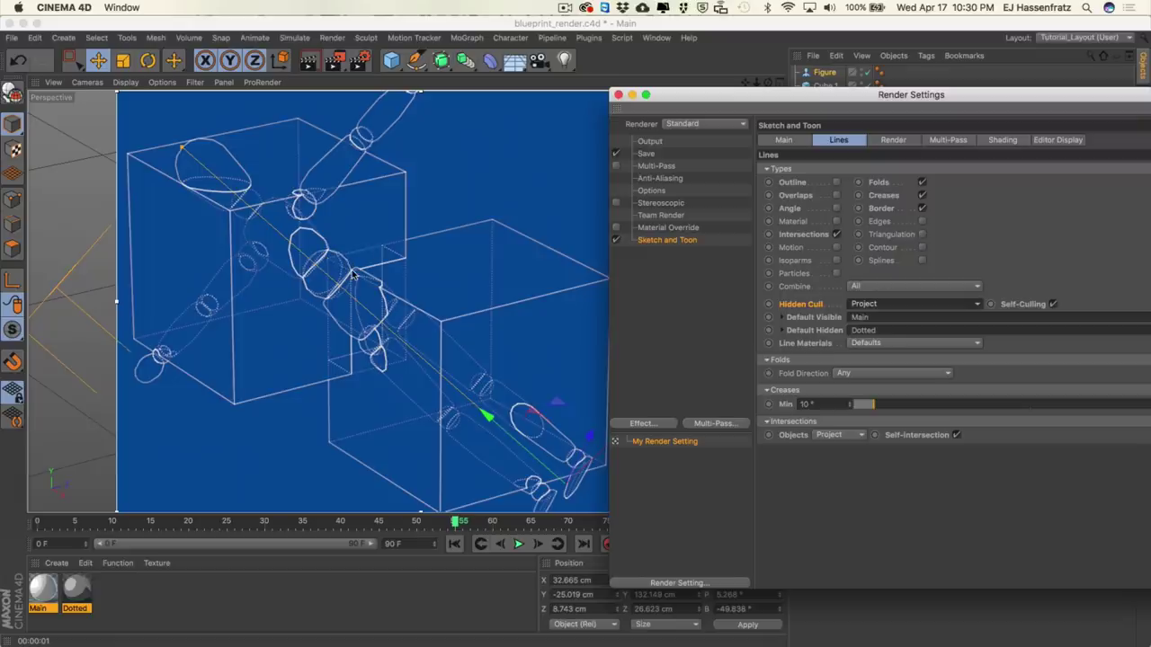
Try the Outline line type on the figure and cubes, and switch it off again
left_click(823, 436)
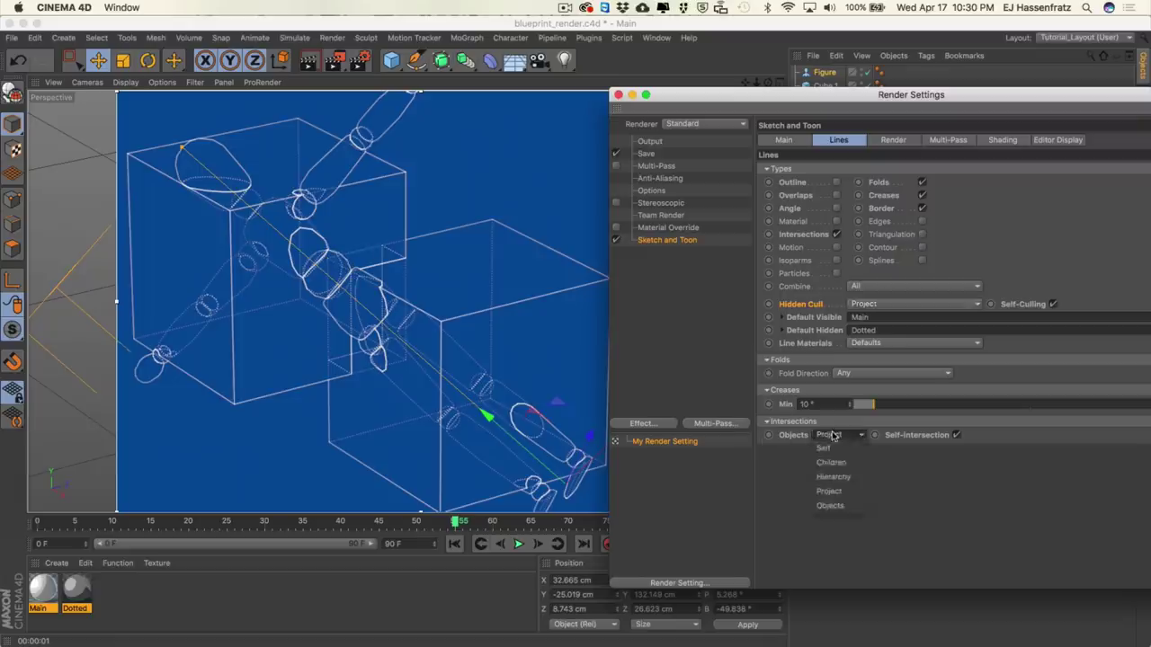
left_click(911, 488)
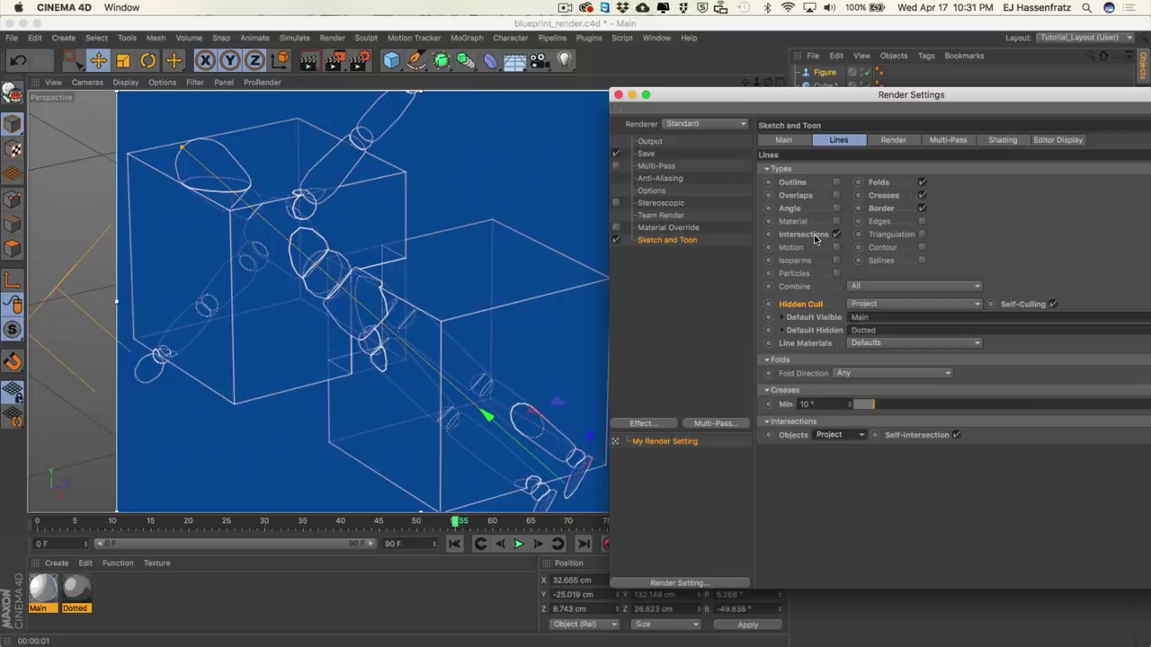
left_click(836, 182)
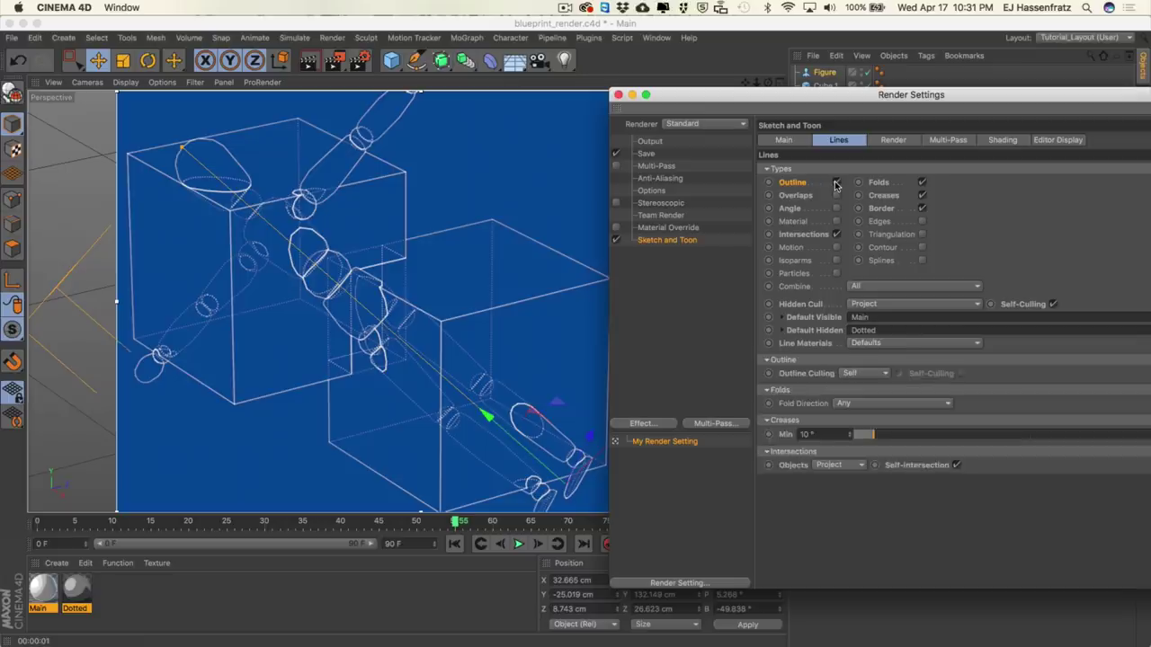
left_click(836, 183)
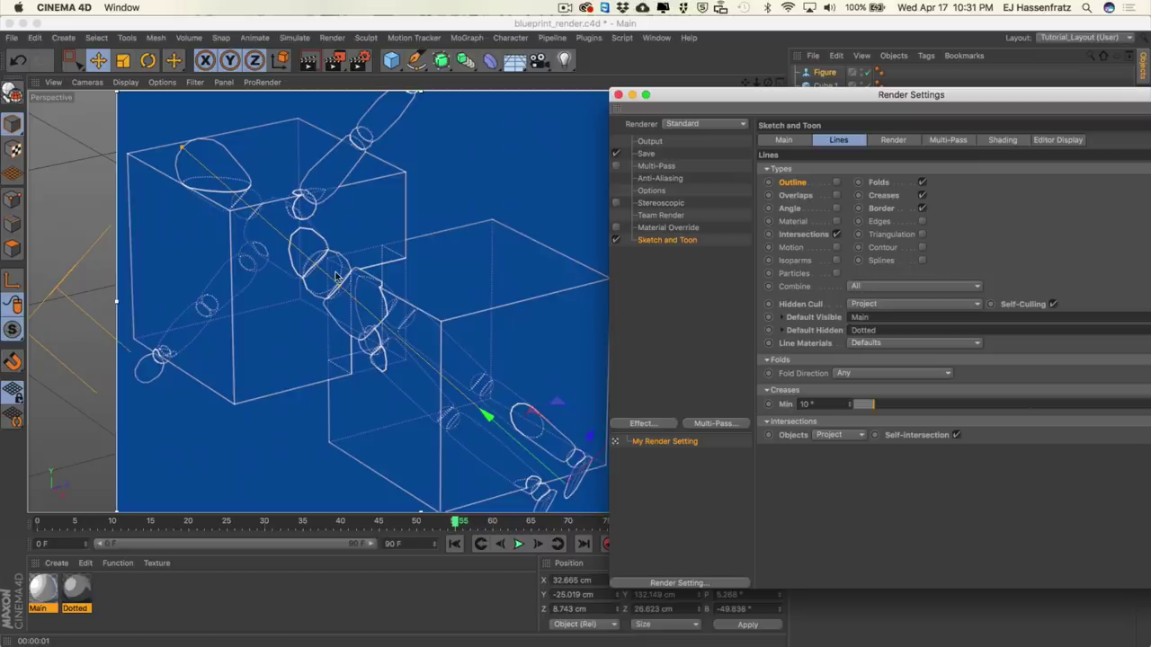
Back in the Test_hand scene, recolour the Dotted Lines material to a pale tint of the background blue (about 25 % saturation, 93 % value) and re-render
left_click(657, 38)
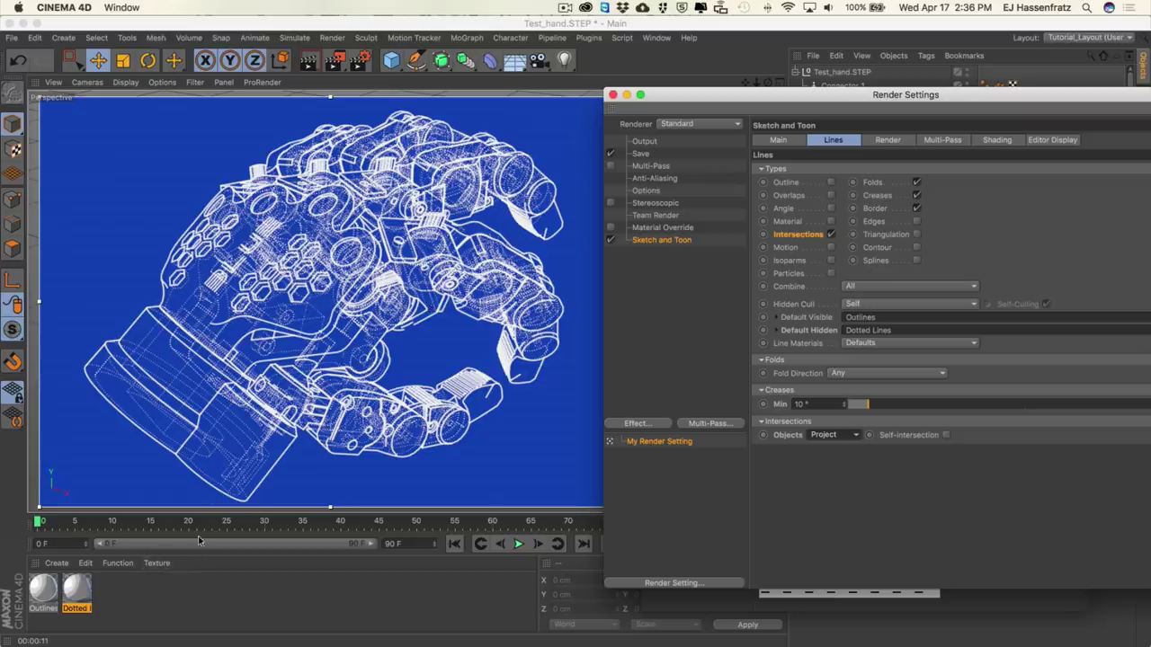
double_click(78, 589)
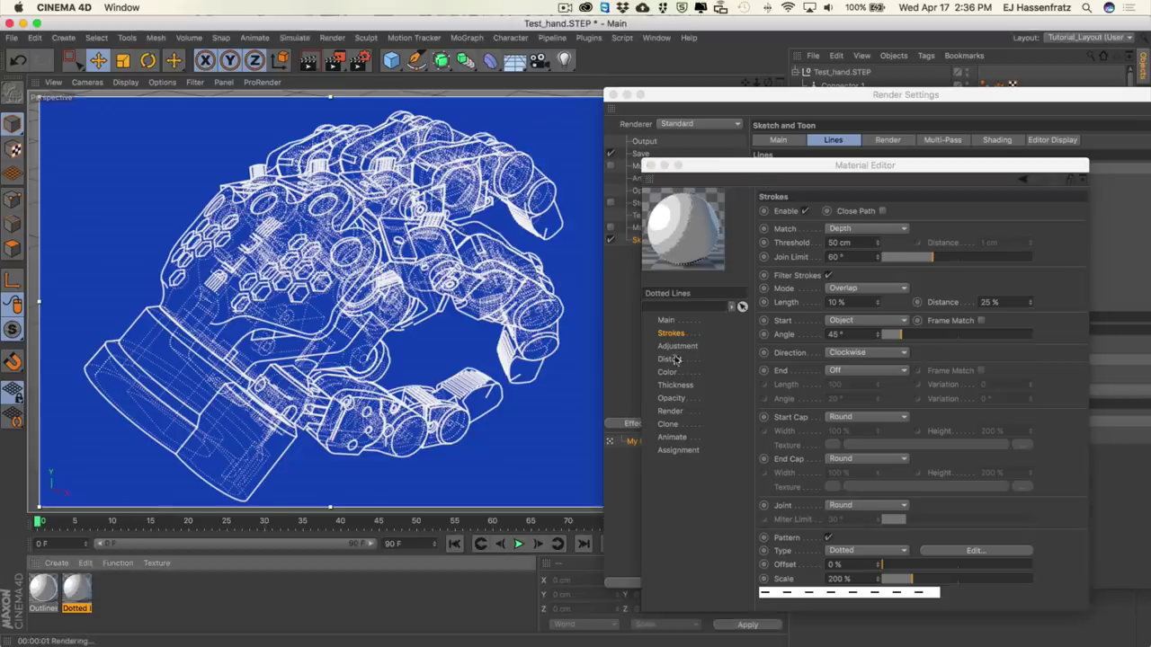
left_click(672, 384)
left_click(667, 372)
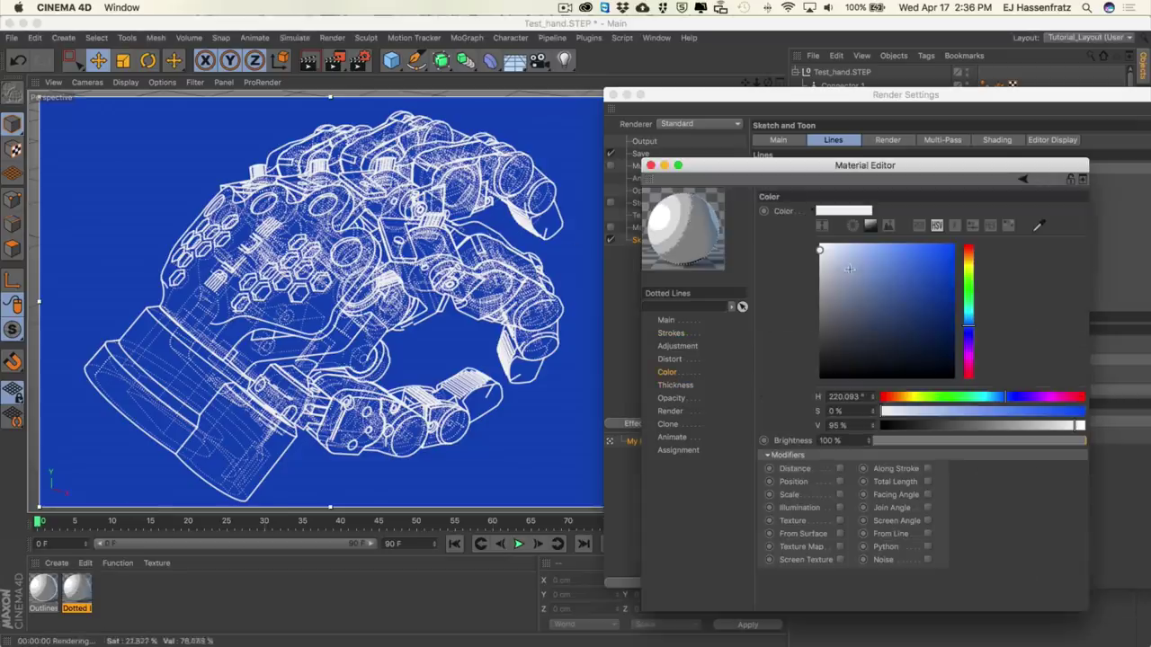
left_click(1037, 225)
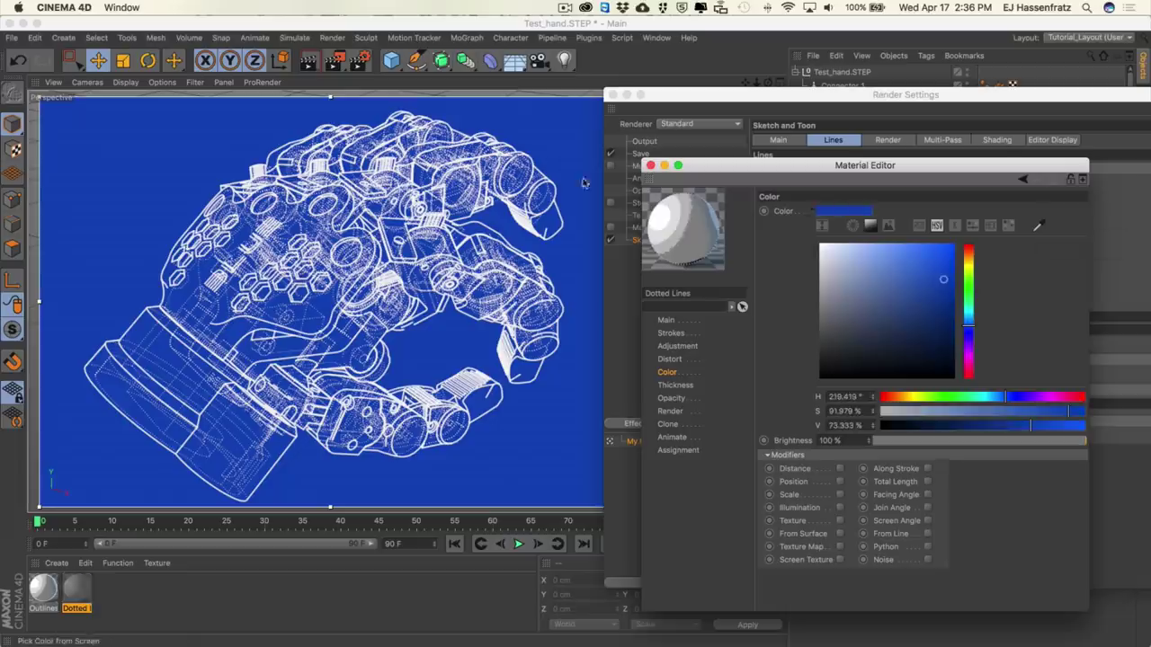
left_click_drag(881, 257, 854, 253)
key("super+r")
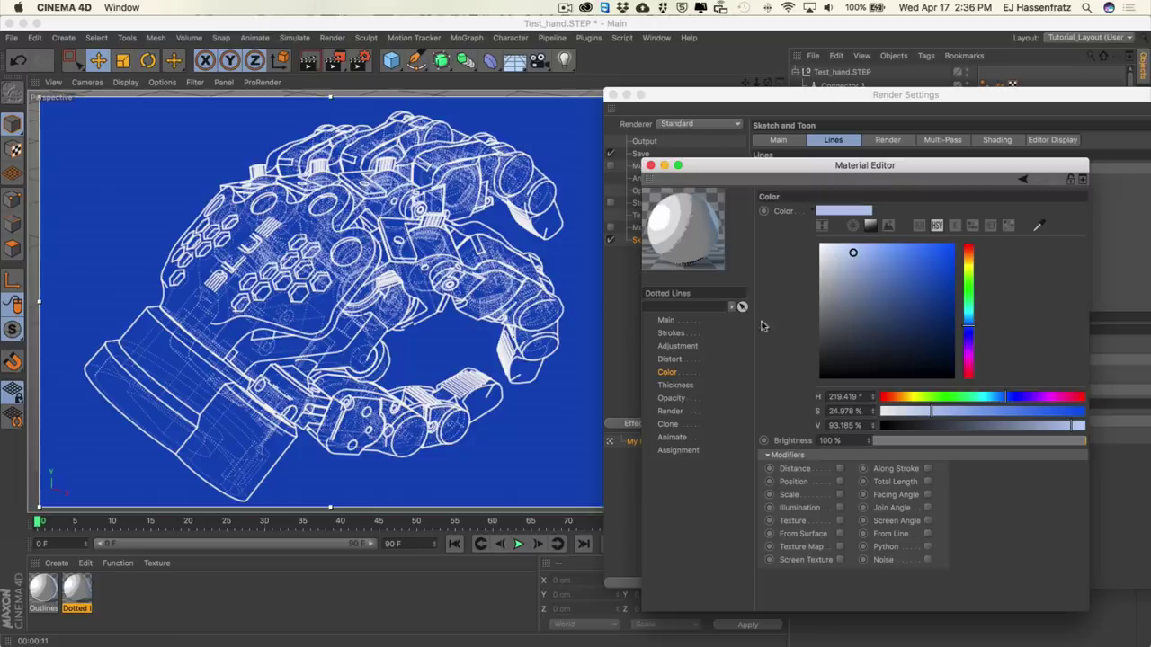
Enable the Distance modifier on the Dotted Lines material's opacity
left_click(676, 400)
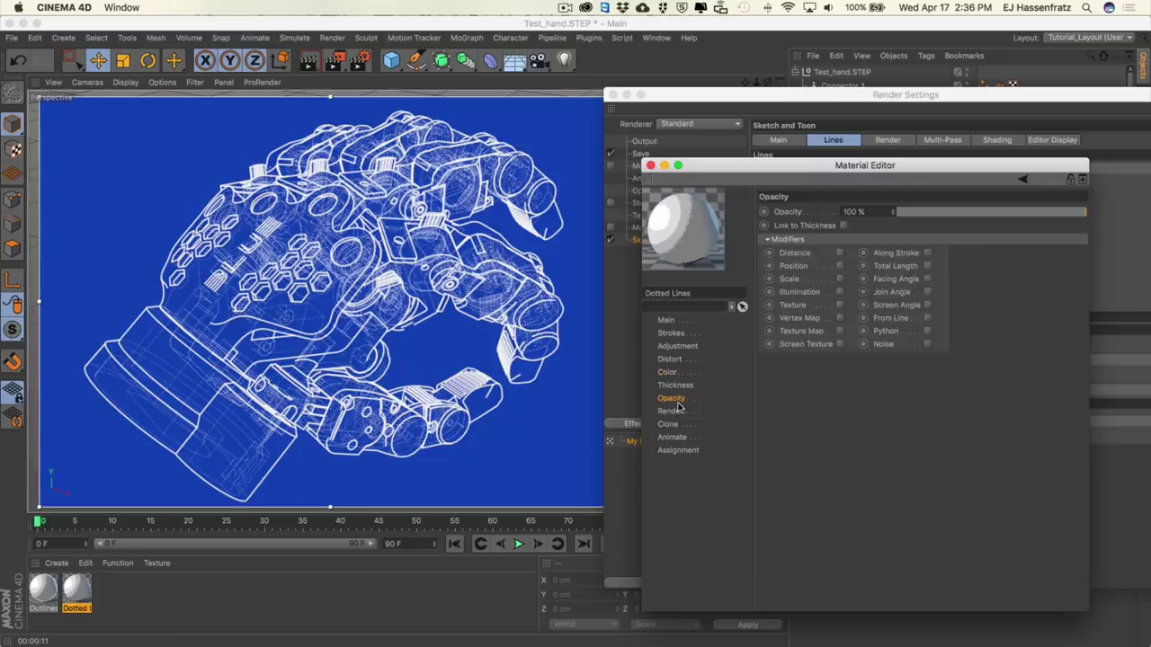
left_click(840, 254)
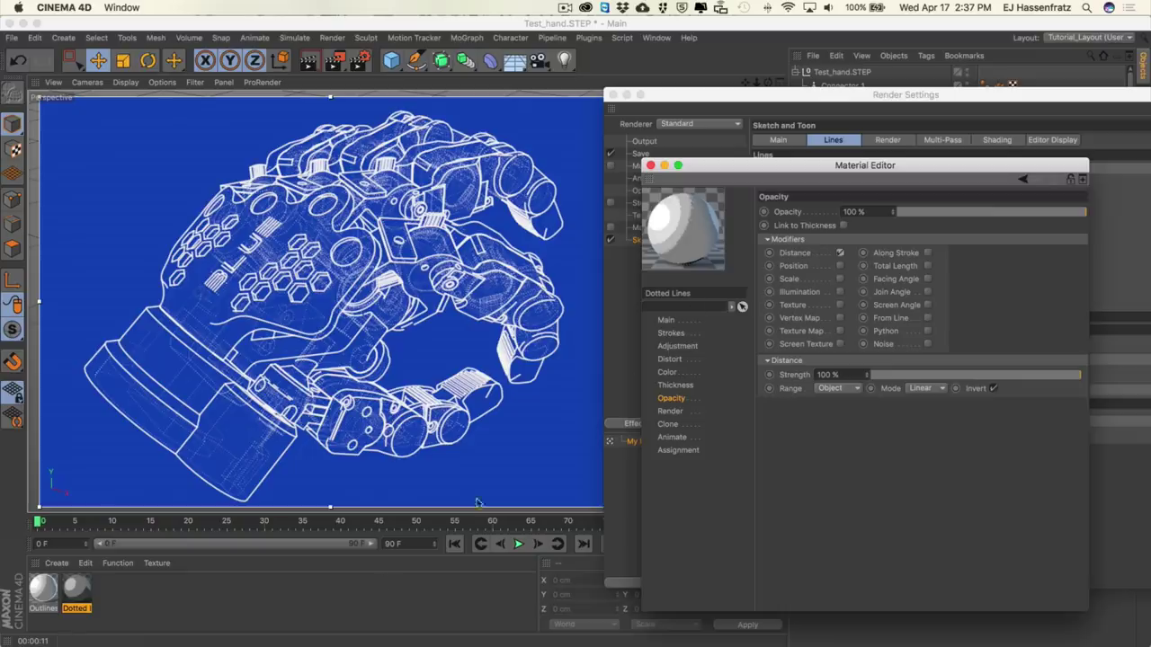
Switch the Sketch and Toon Intersections line type off and back on to compare, and re-render the hand
left_click(359, 61)
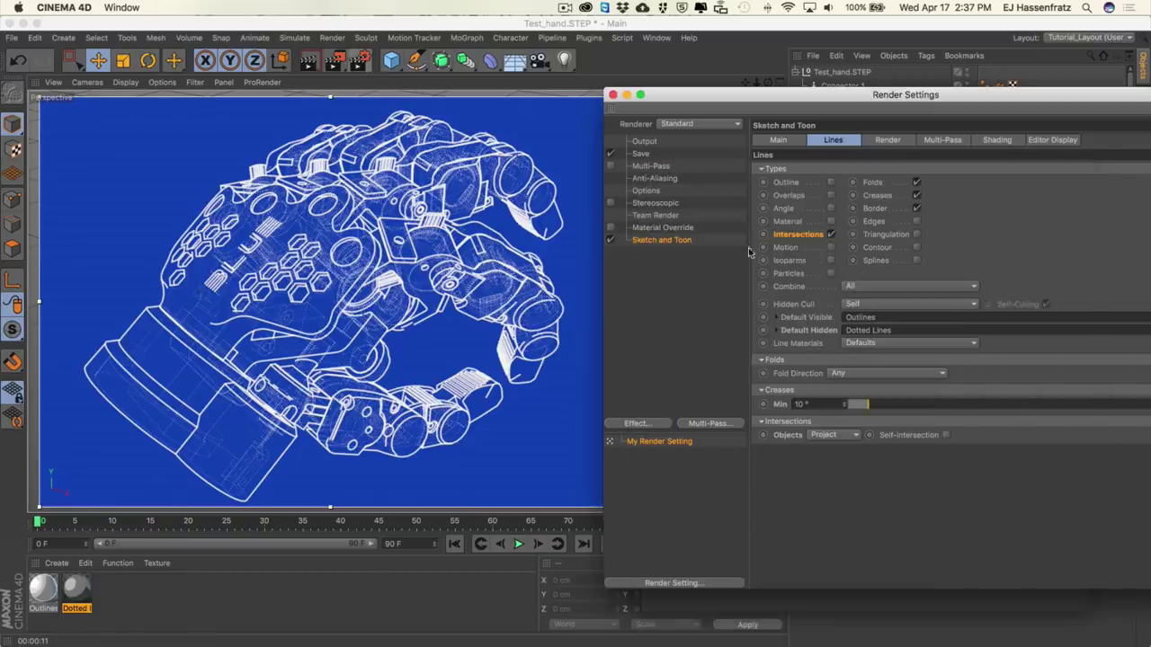
left_click(829, 234)
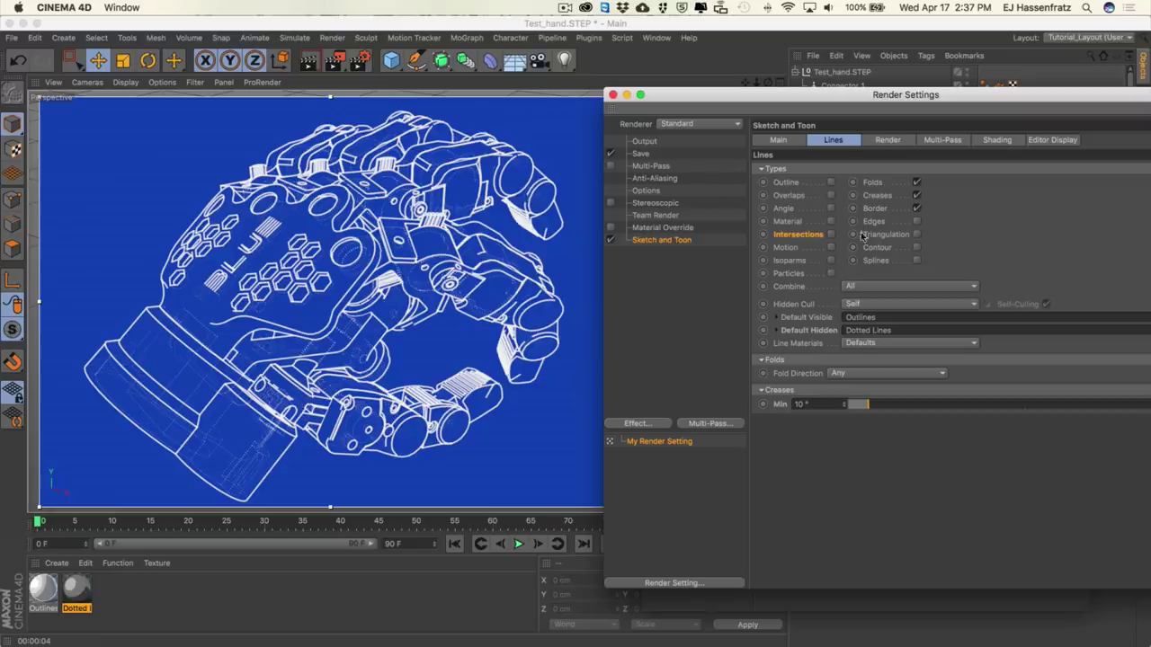
left_click(831, 235)
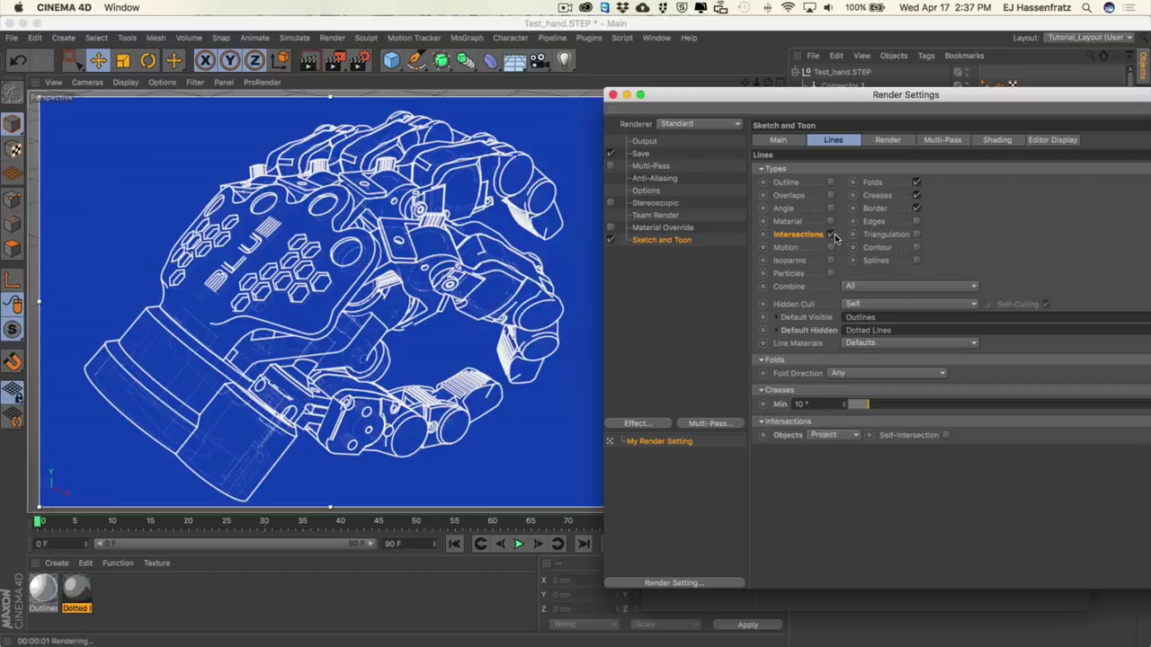
key("super+r")
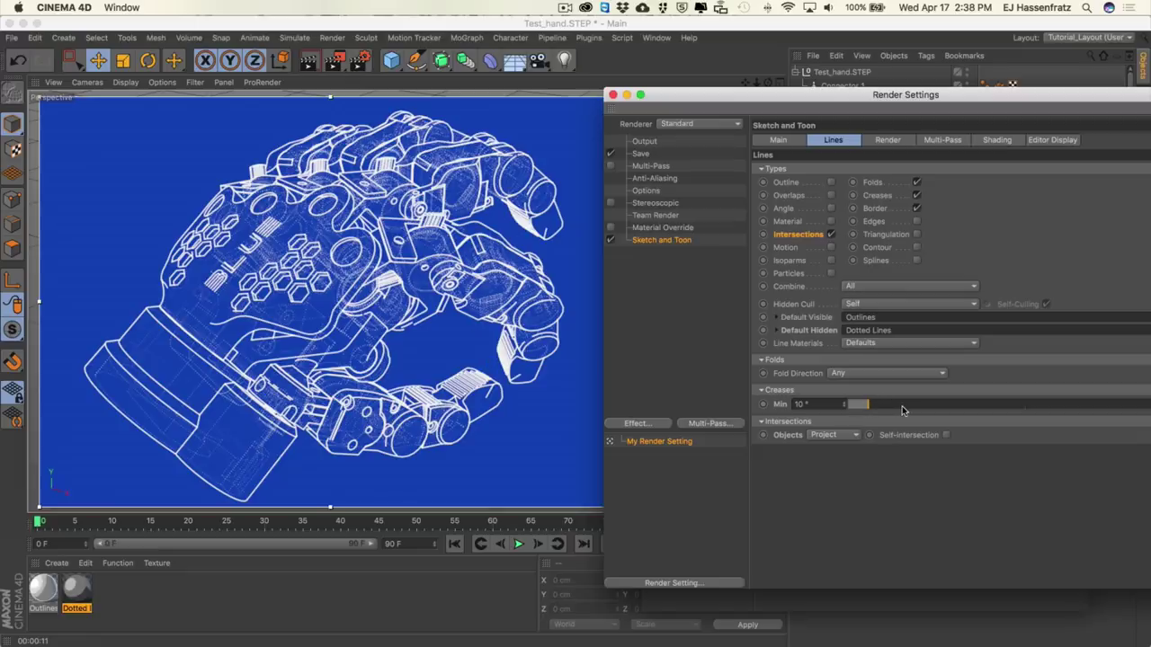
Try larger minimum angles for the Creases lines, such as 63° and 28°, and settle on 25°
left_click_drag(904, 411, 969, 413)
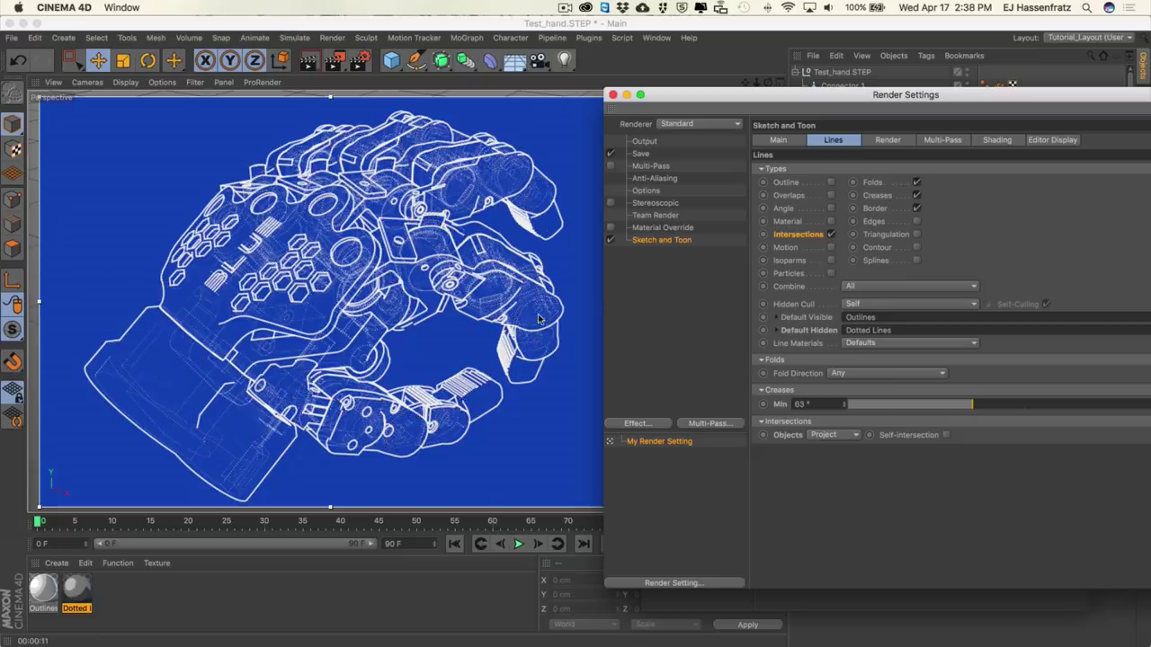
left_click_drag(973, 404, 906, 407)
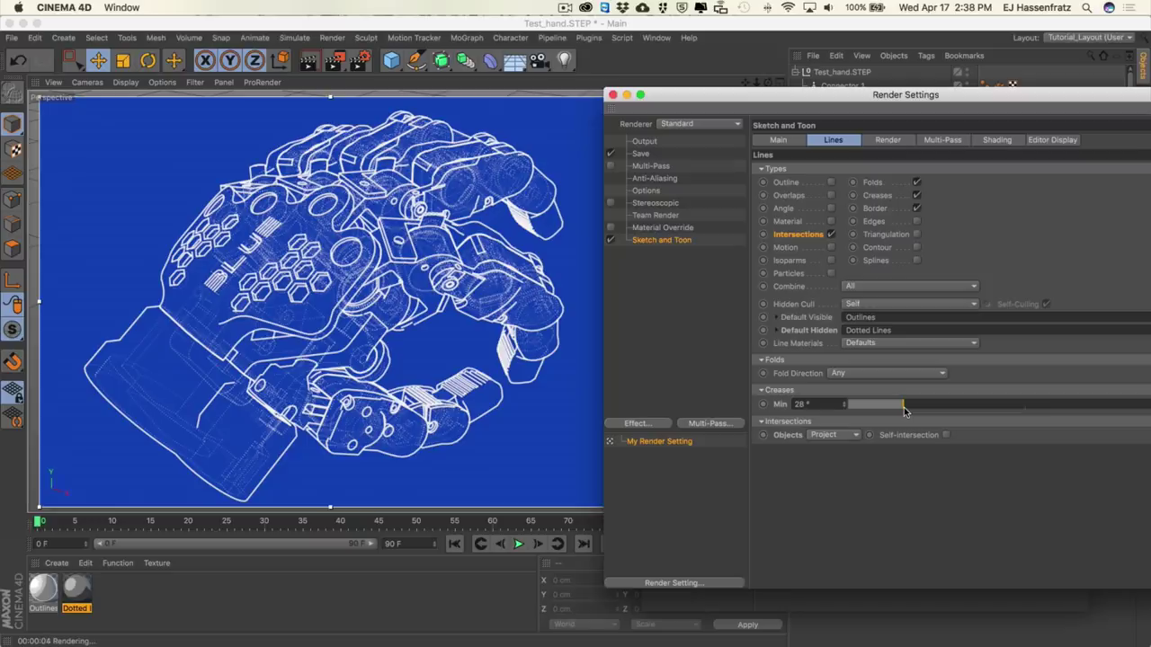
left_click_drag(904, 407, 896, 409)
Try Both line materials with Outlines for visible folds, creases, border and intersections and Dotted Lines for hidden intersections, and return to Defaults
left_click(872, 344)
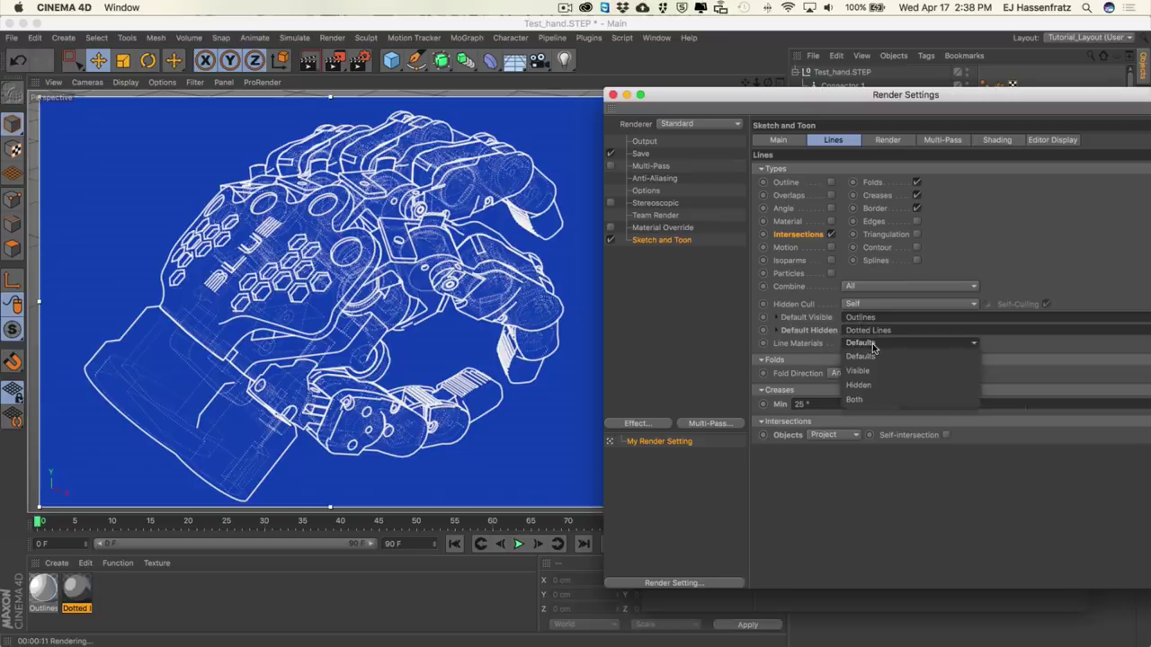
left_click(881, 402)
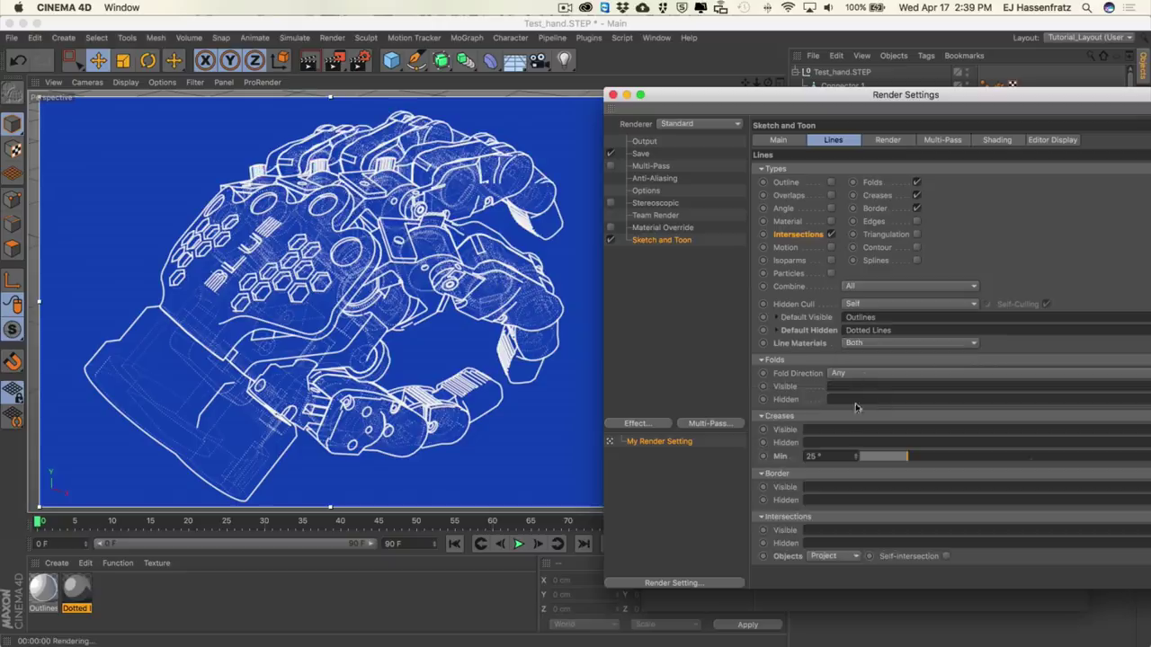
left_click_drag(52, 599, 859, 386)
left_click_drag(76, 589, 845, 431)
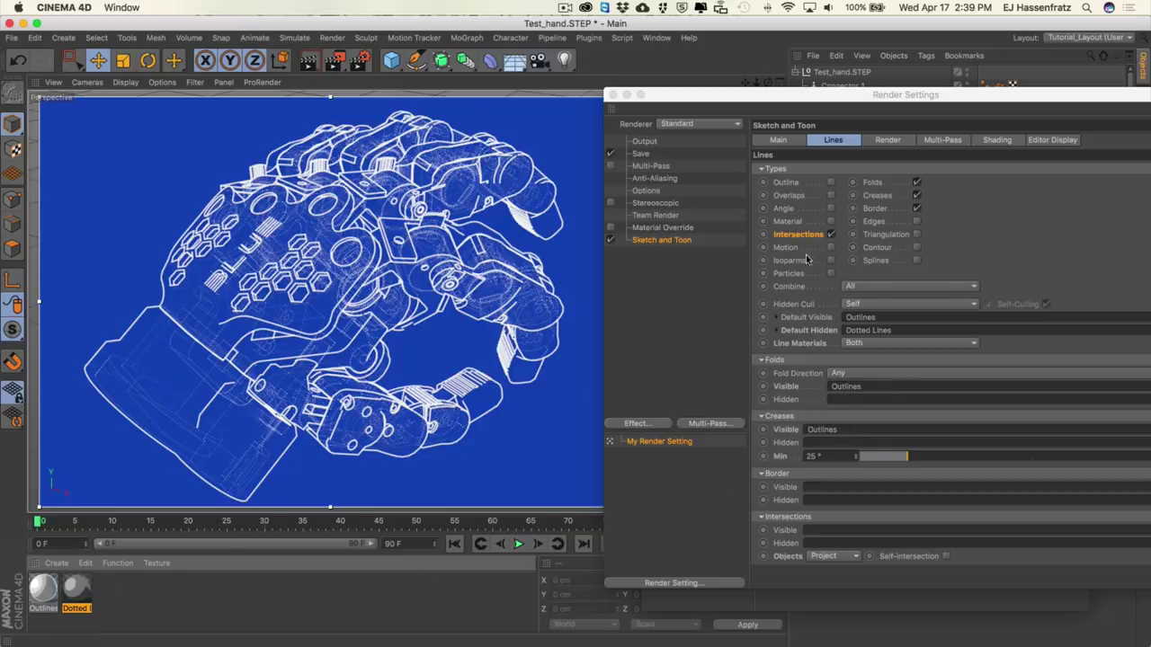
left_click_drag(50, 599, 810, 488)
left_click_drag(50, 591, 834, 534)
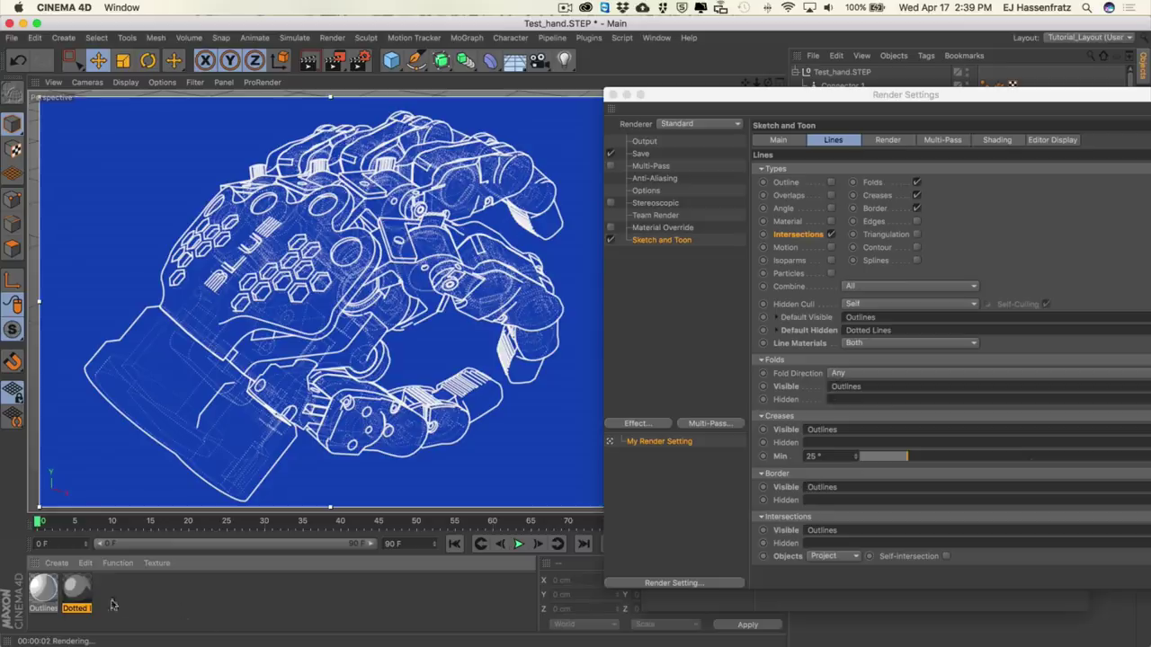
left_click_drag(84, 595, 852, 543)
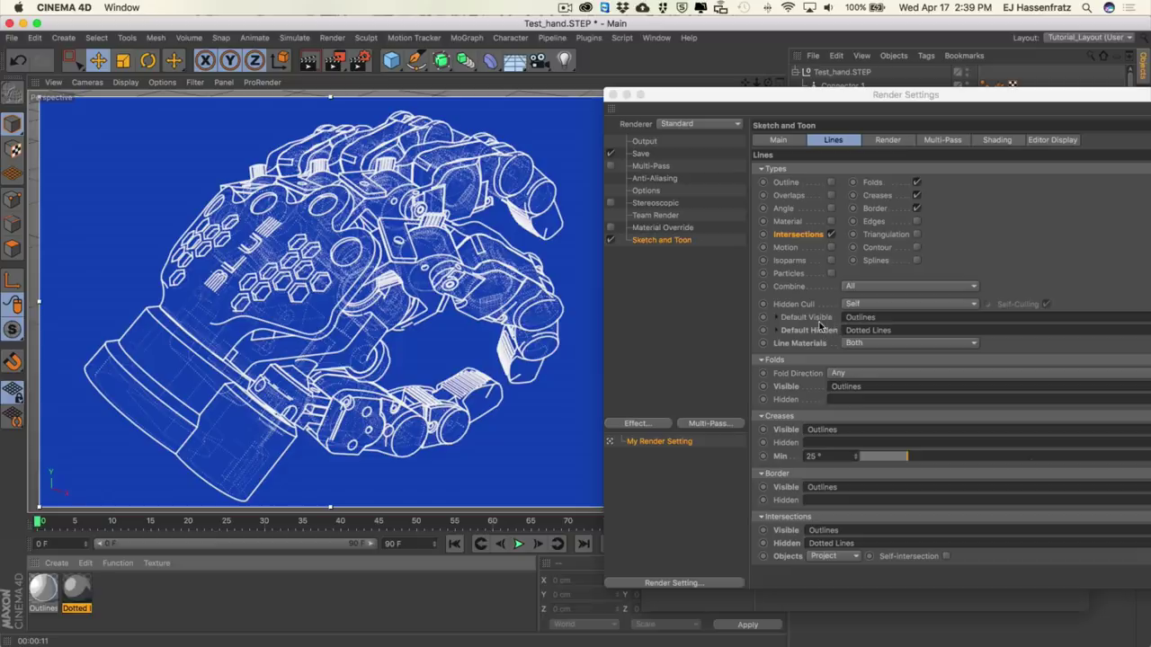
left_click(884, 342)
left_click(886, 349)
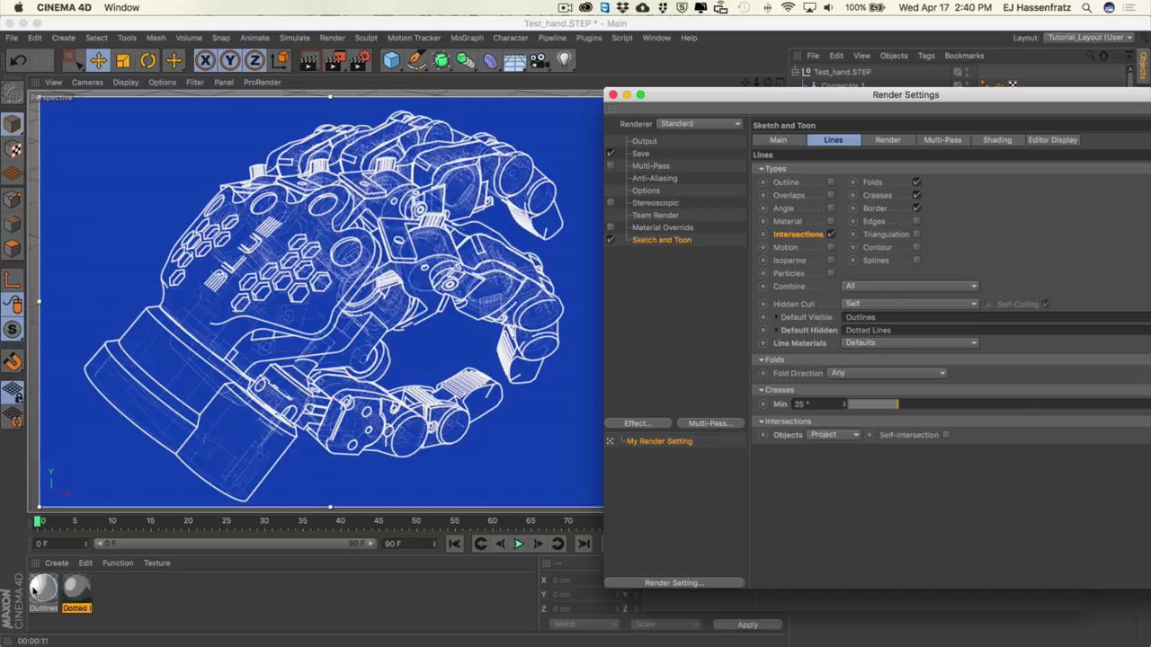
Turn off Filter Strokes in the stroke settings of the Outlines and Dotted Lines materials together
left_click(134, 594)
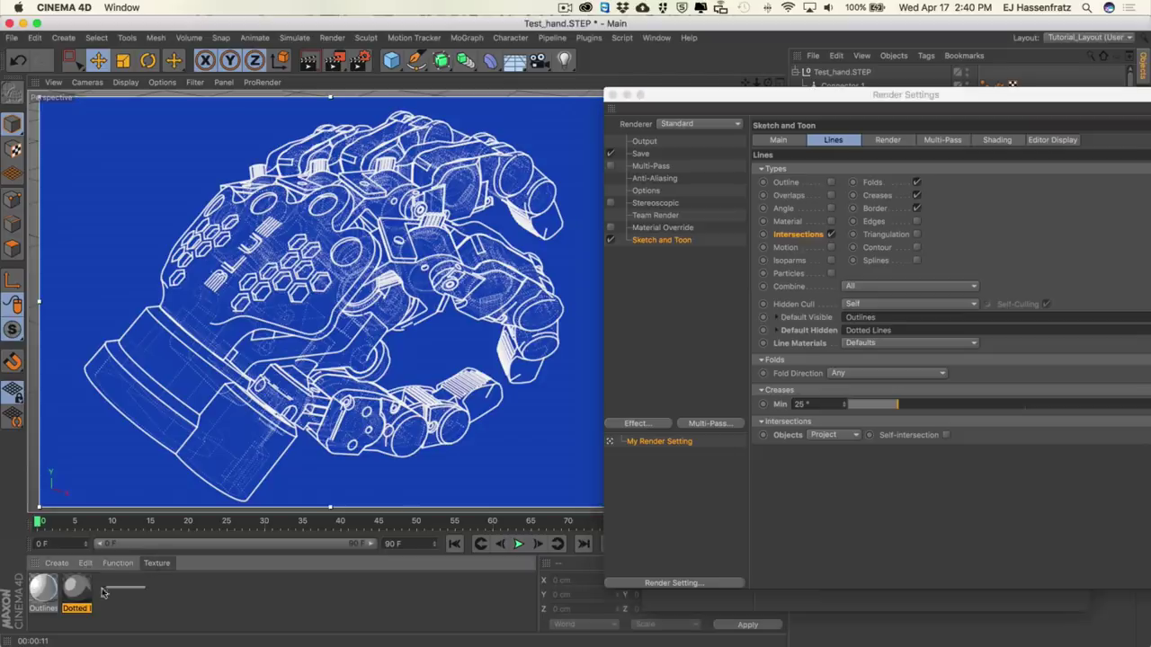
double_click(45, 593)
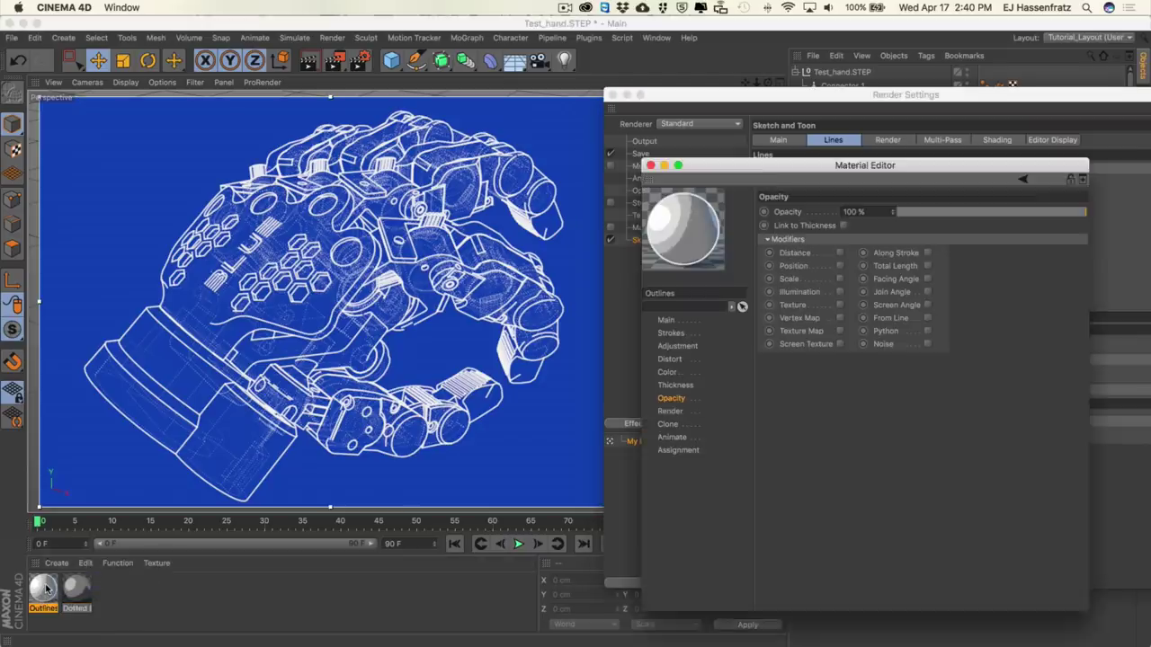
left_click(77, 589, "shift")
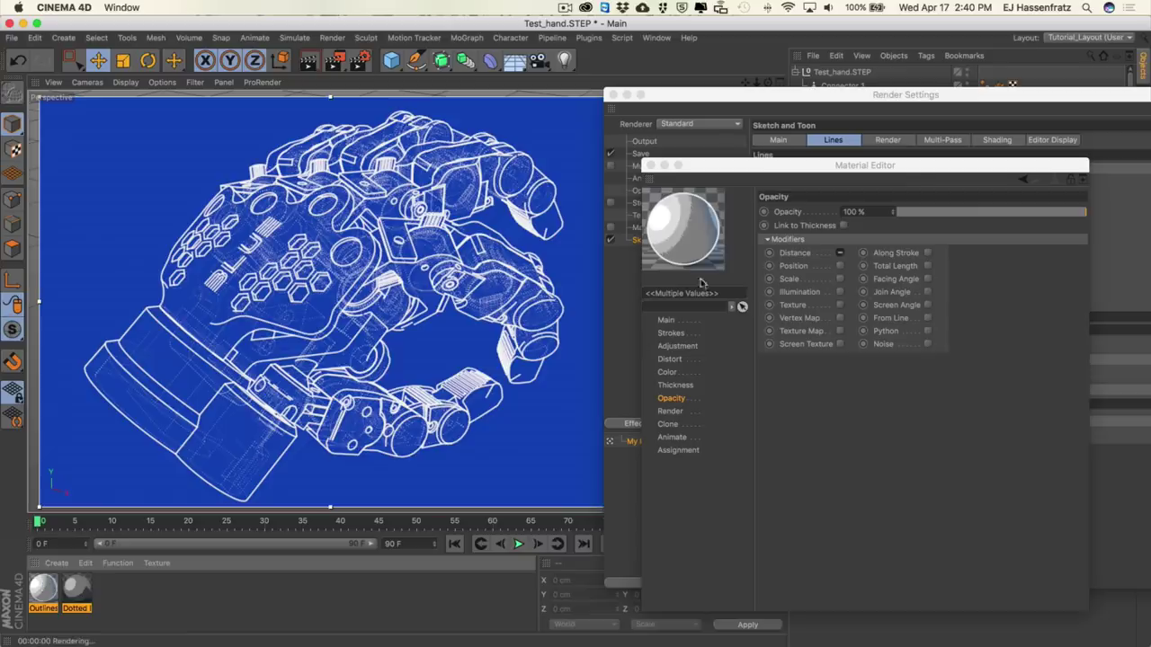
left_click_drag(683, 166, 629, 138)
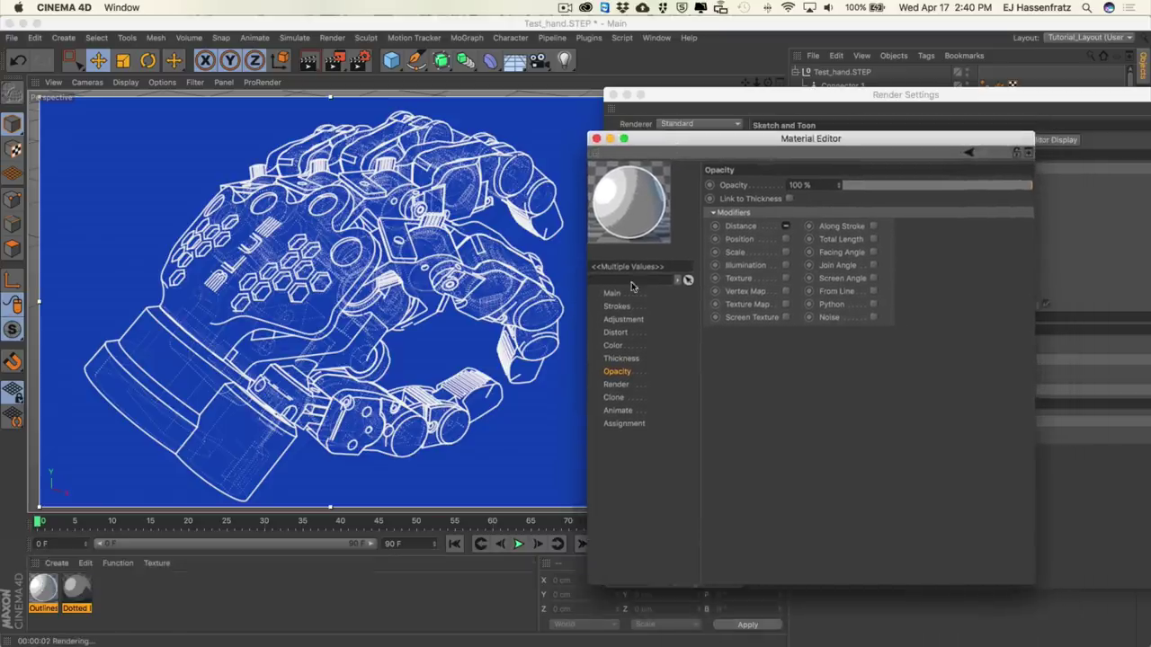
left_click(627, 294)
left_click(625, 307)
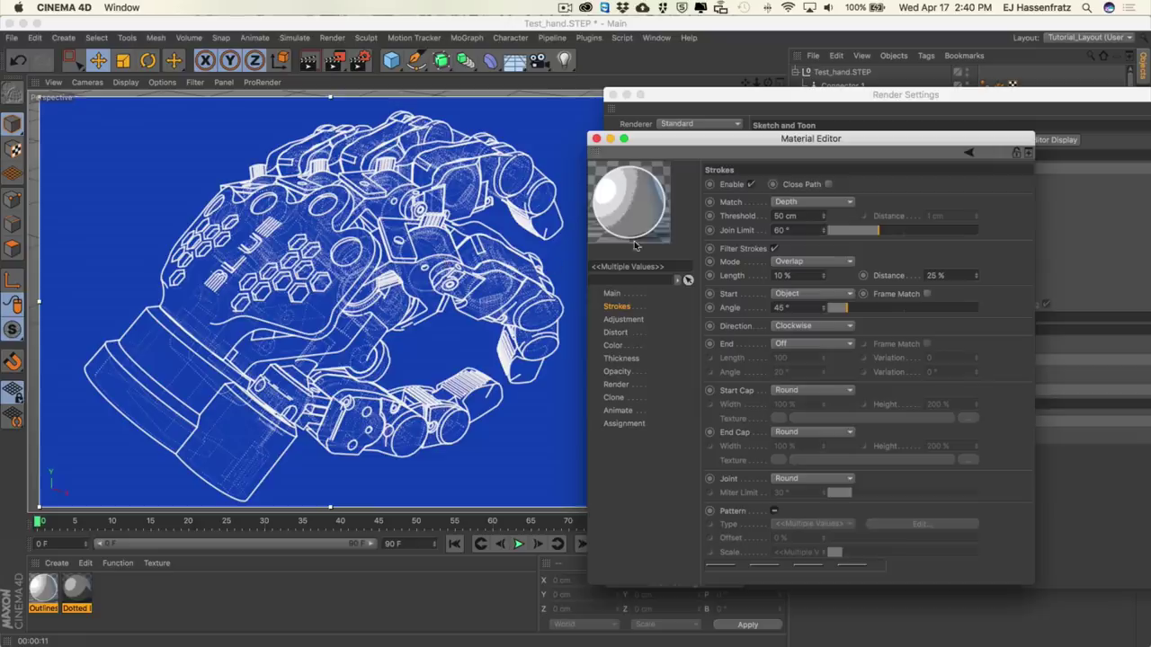
left_click(792, 262)
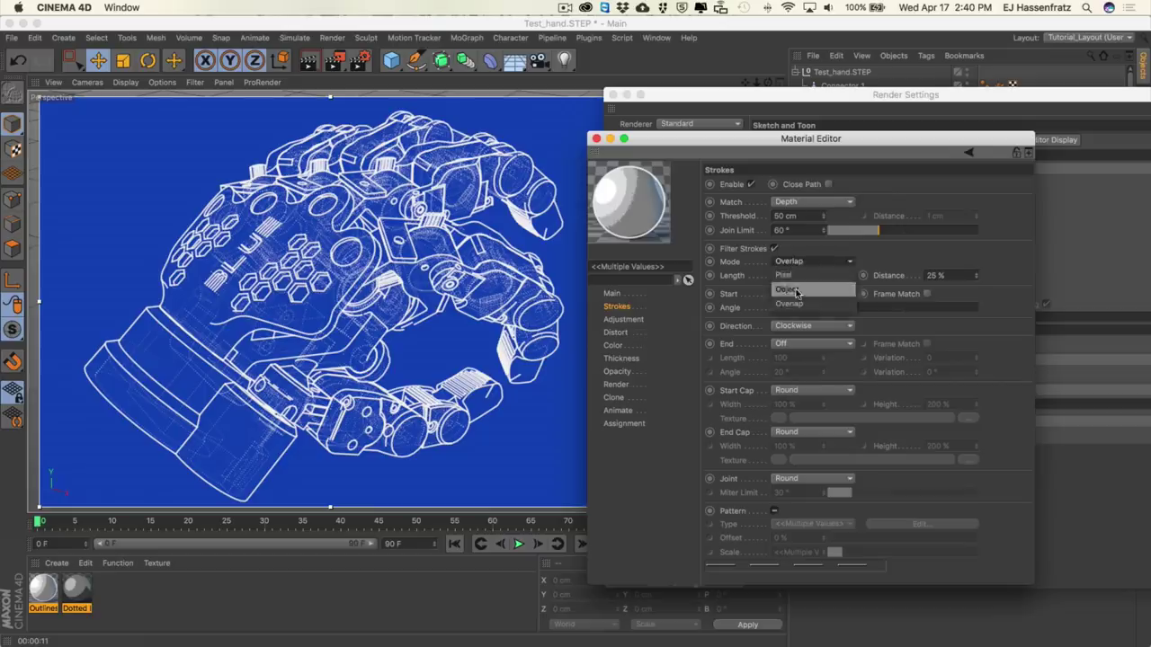
left_click(795, 262)
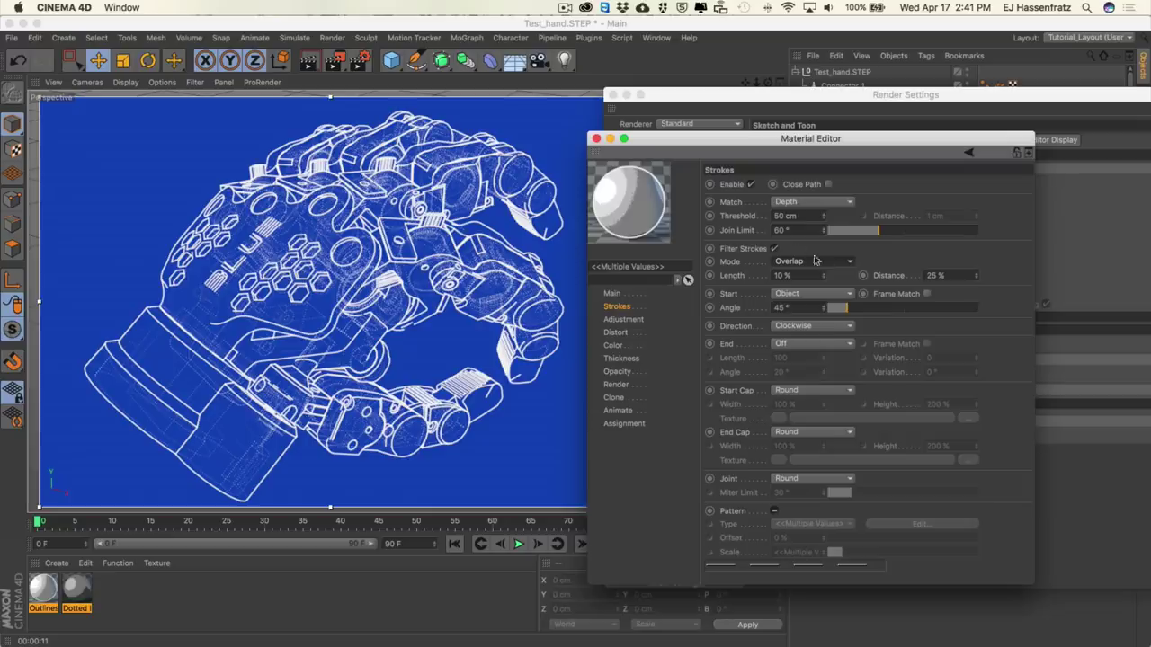
left_click(774, 249)
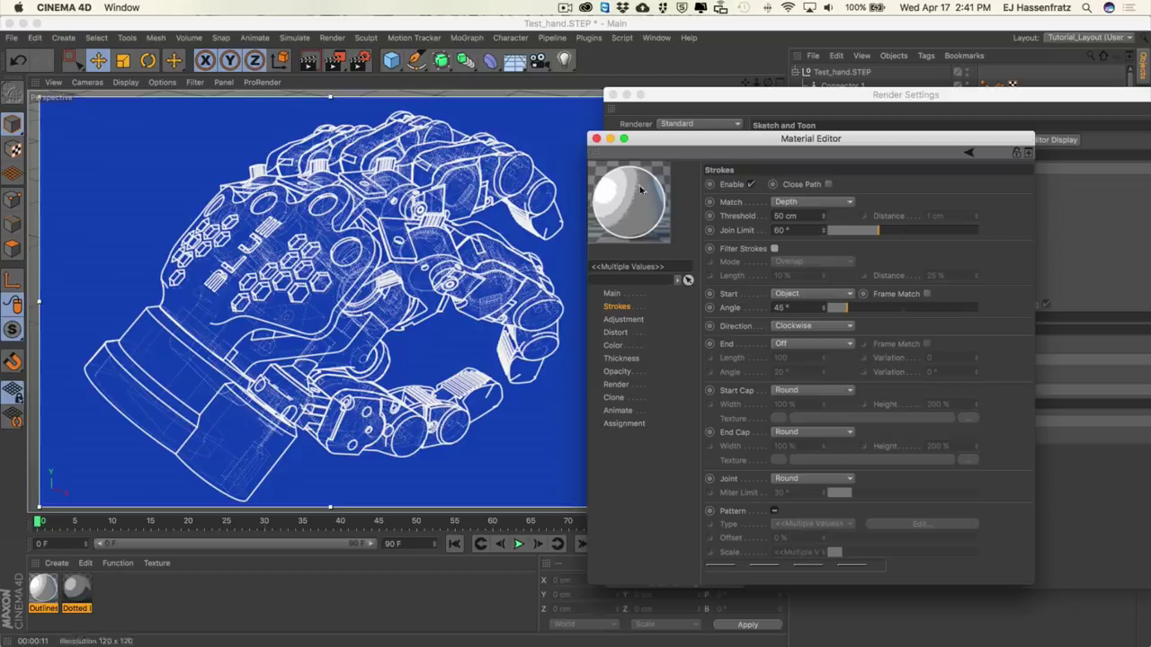
Set the stroke Match mode of both line materials to Flat
left_click(744, 232)
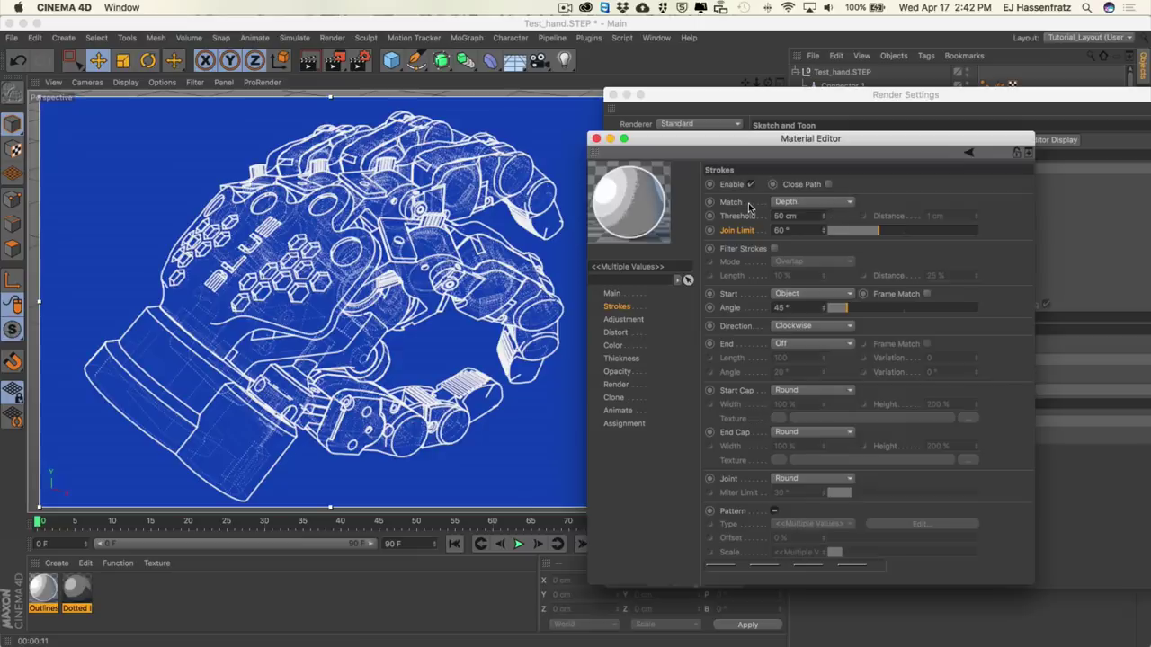
left_click(783, 201)
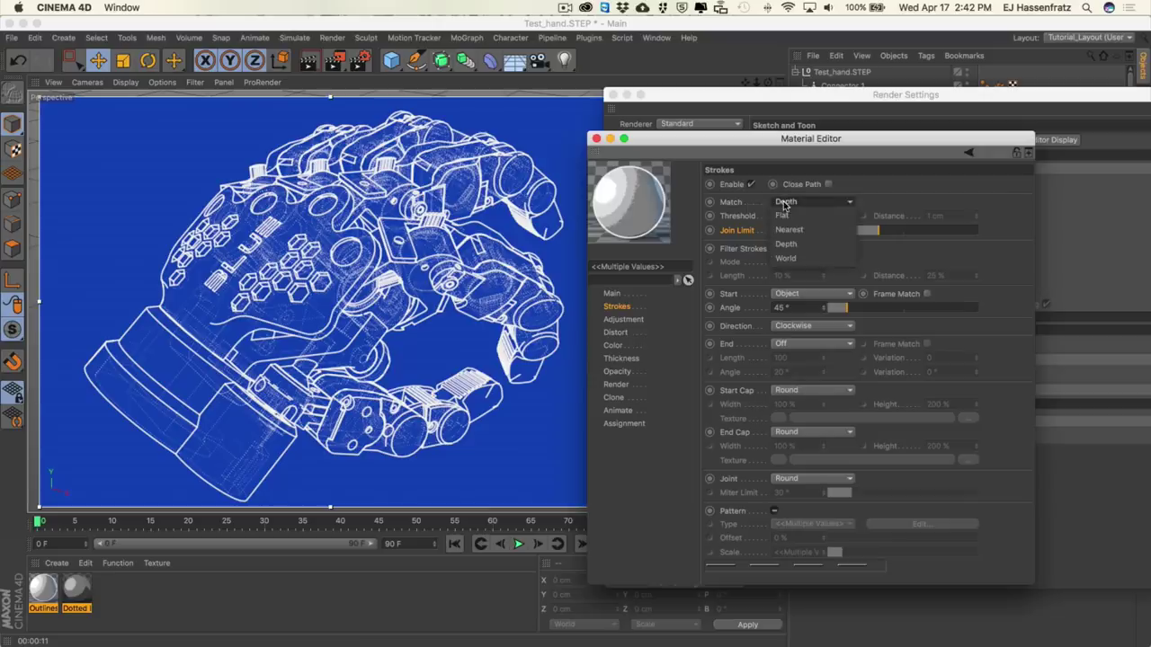
left_click(795, 216)
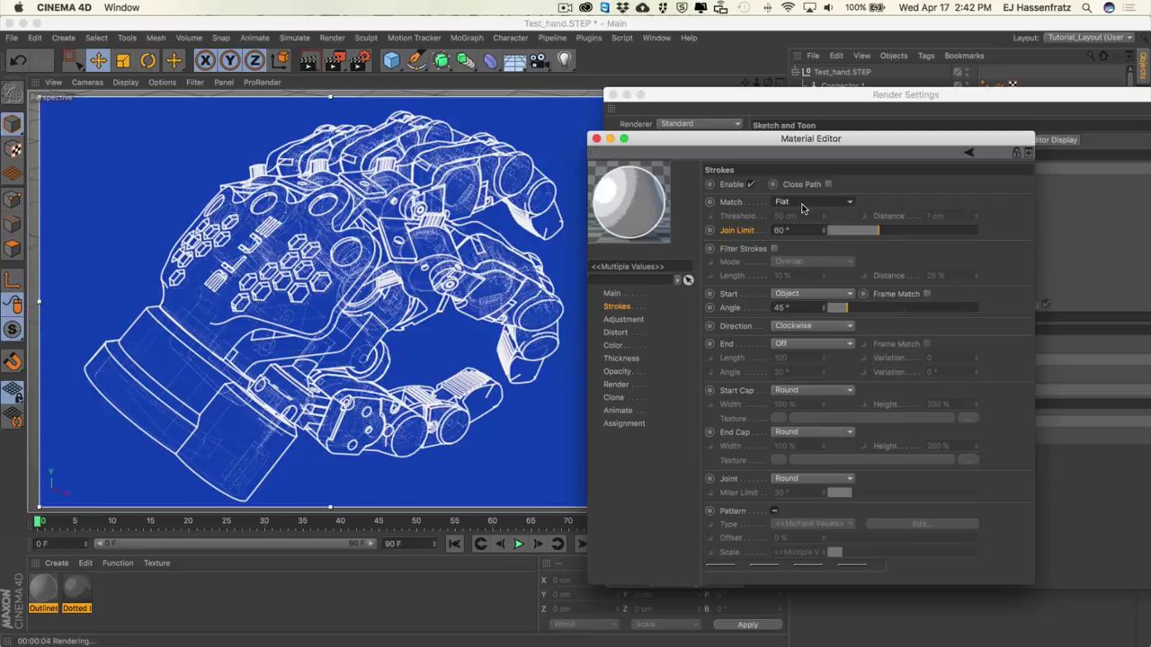
left_click(803, 205)
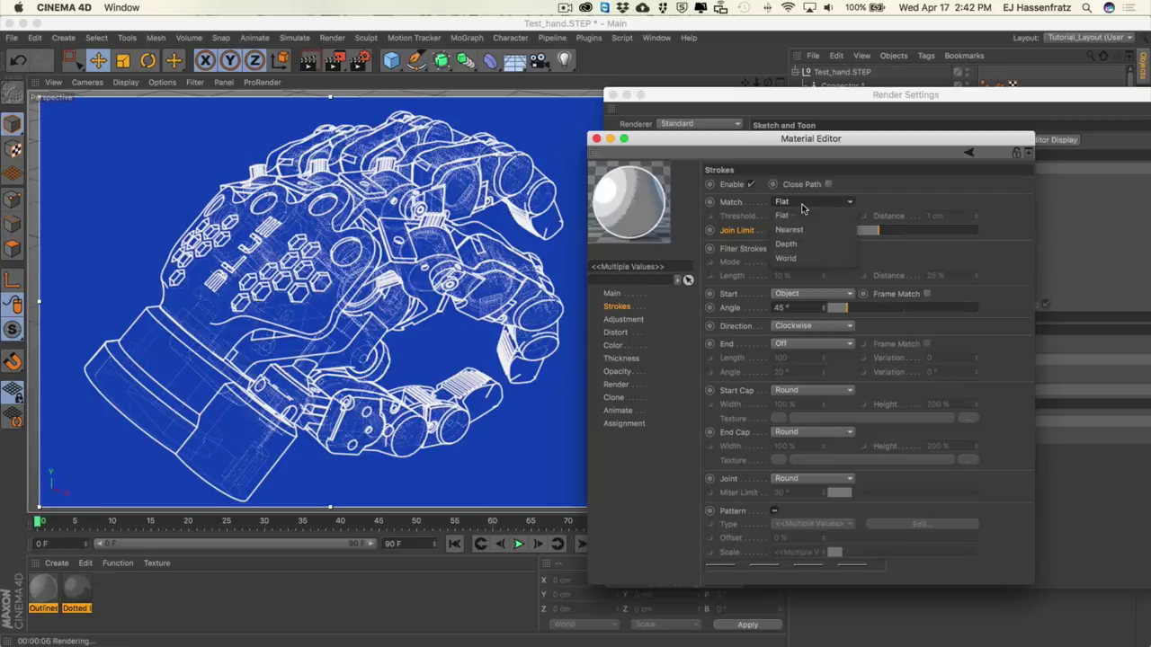
left_click(897, 192)
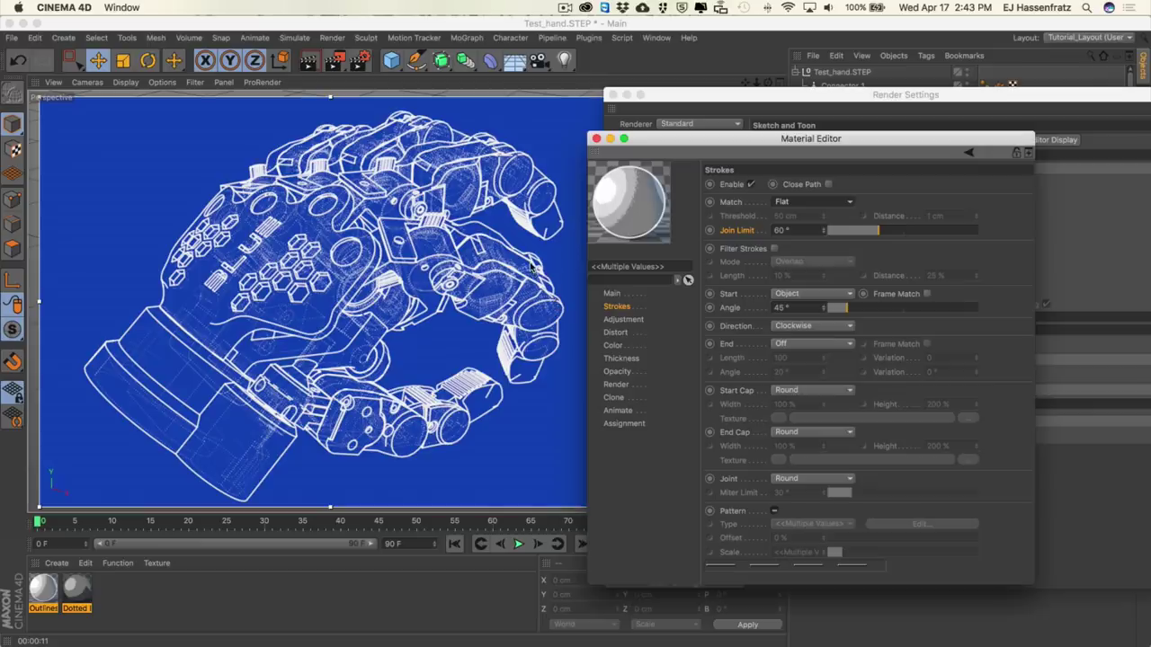
Set the stroke Join Limit of both line materials to 30° and re-render the hand
left_click_drag(446, 290, 444, 256, "alt")
key("super+r")
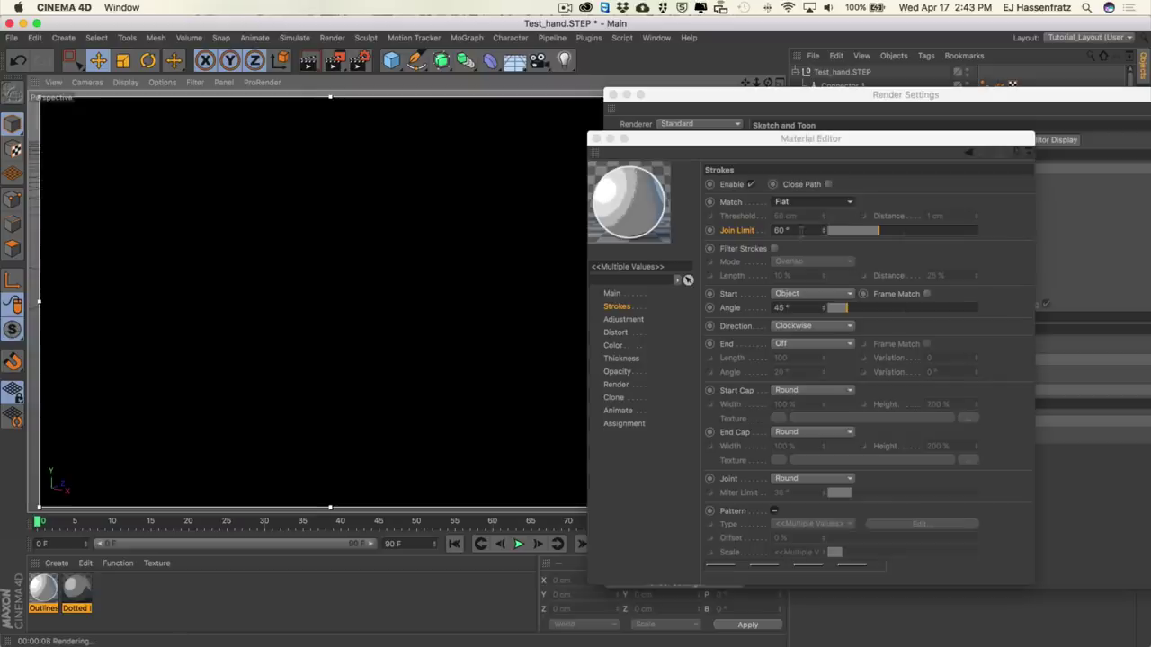
left_click(777, 230)
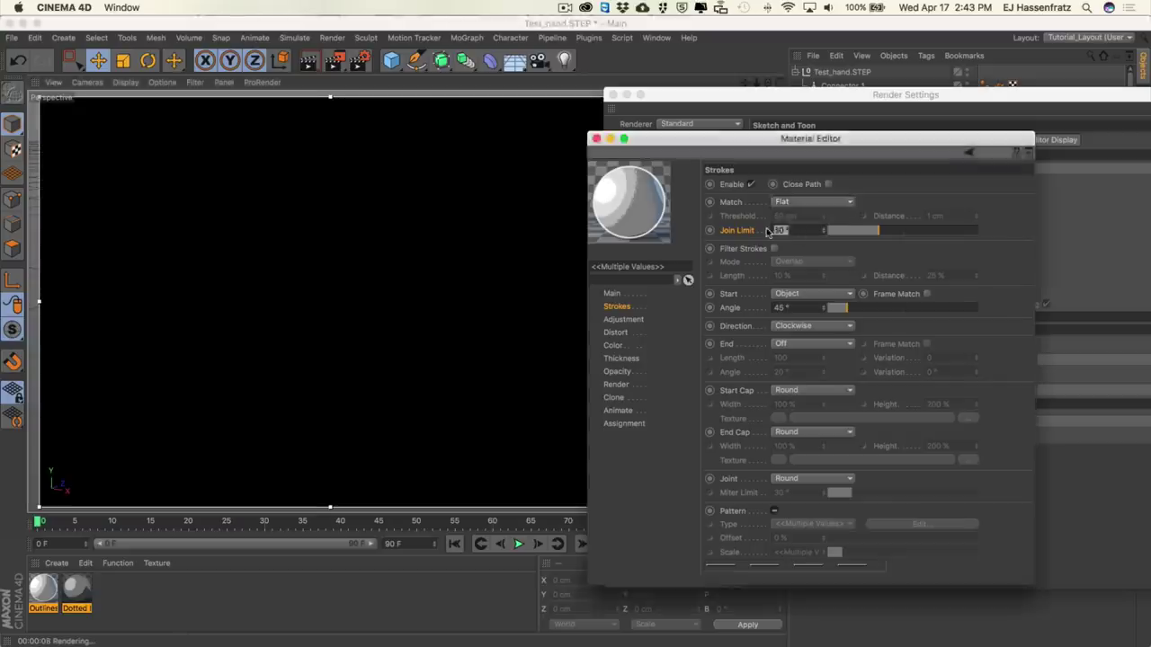
type("30")
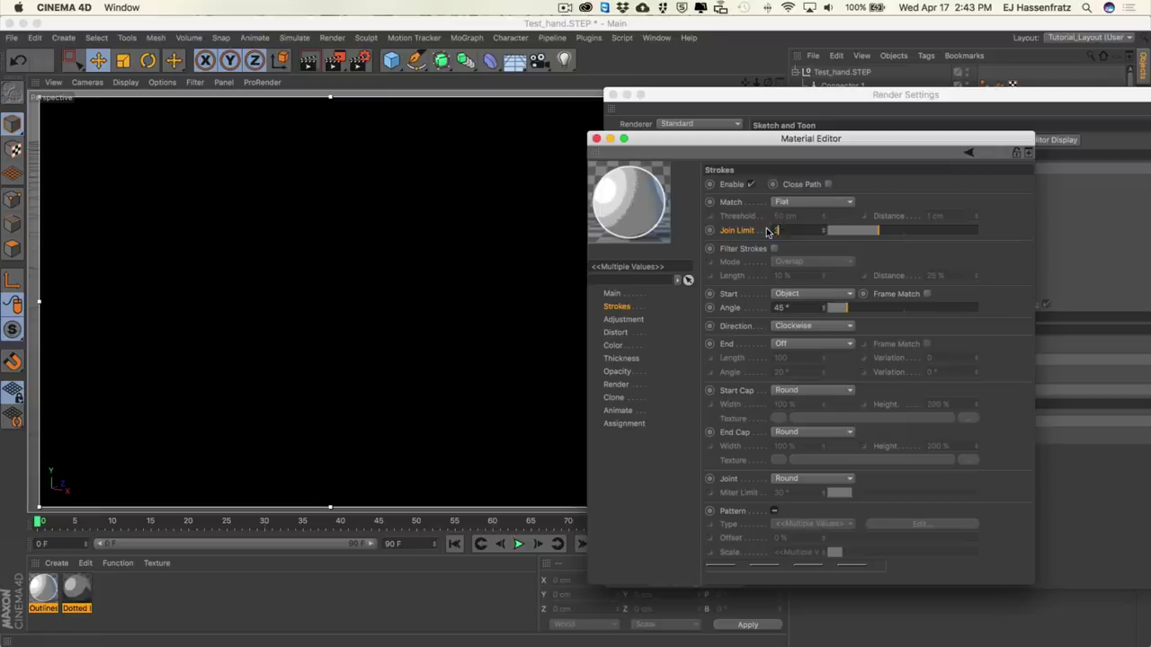
key("Return")
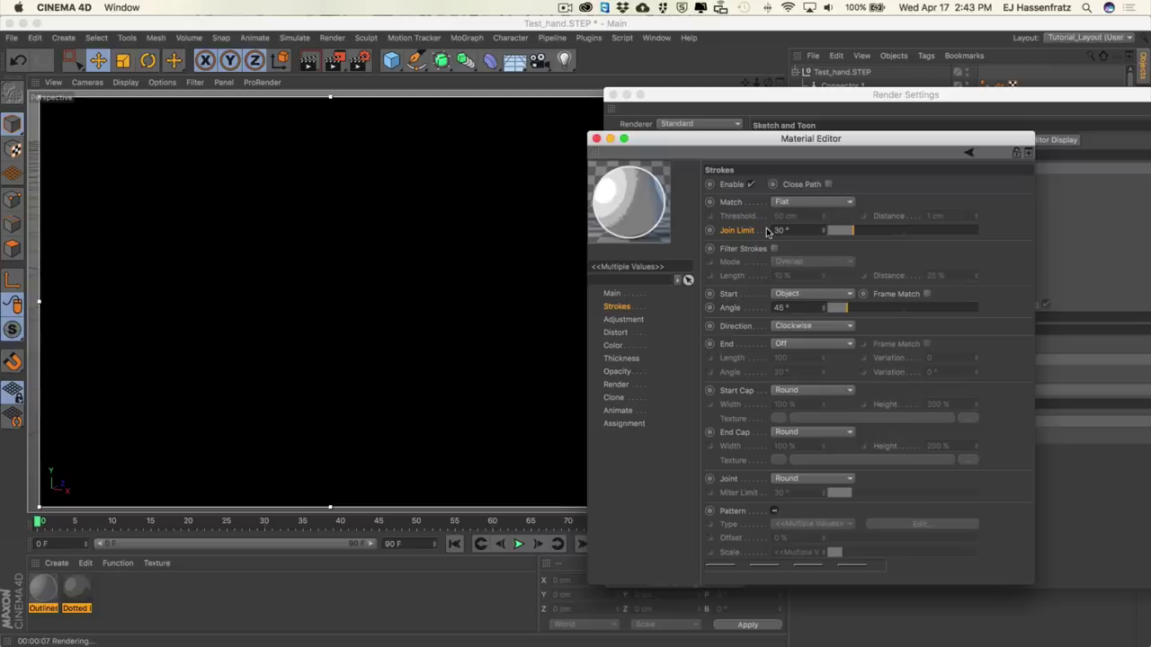
mouse_move(388, 224)
left_mouse_down("alt")
mouse_move(382, 245)
mouse_move(446, 236)
left_mouse_up("alt")
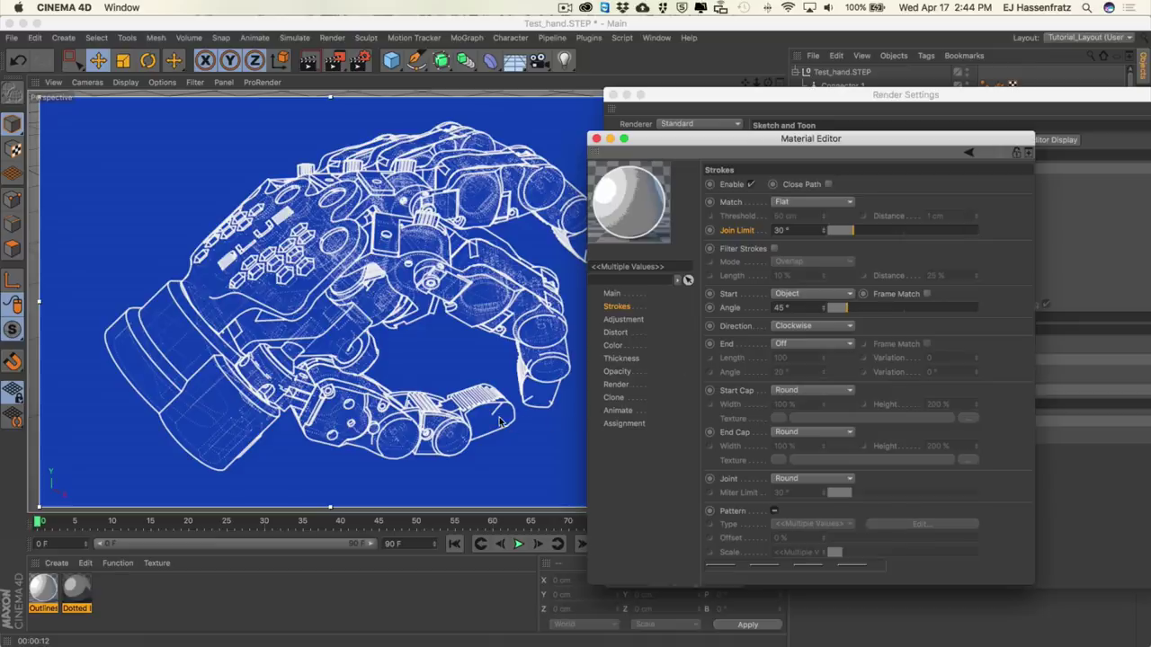
Set the Phong Angle to 75° on the Phong tags of the three Distal_Test_New fingertip objects
left_click(596, 140)
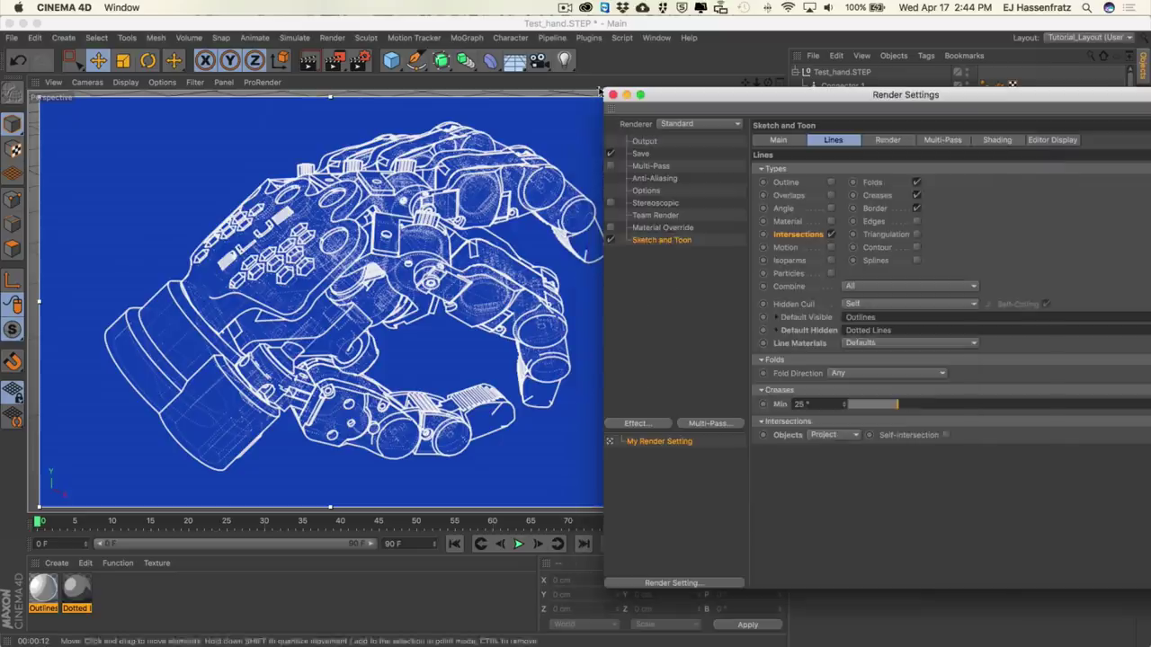
left_click(612, 95)
left_click(543, 401)
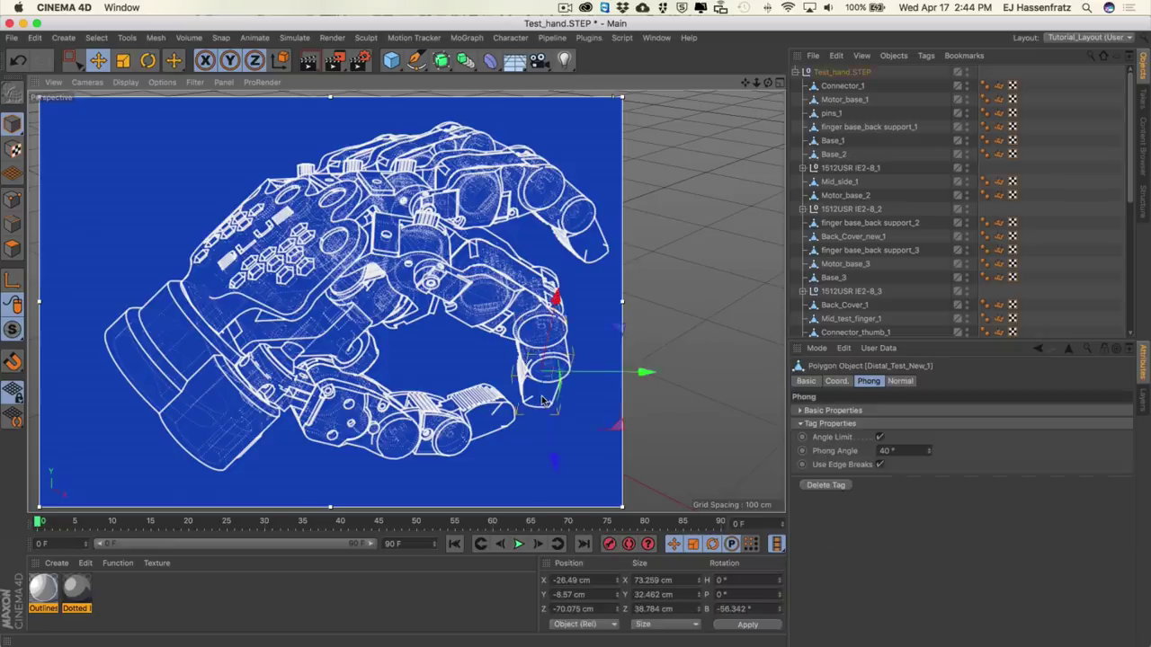
left_click(496, 424, "shift")
left_click(598, 250, "shift")
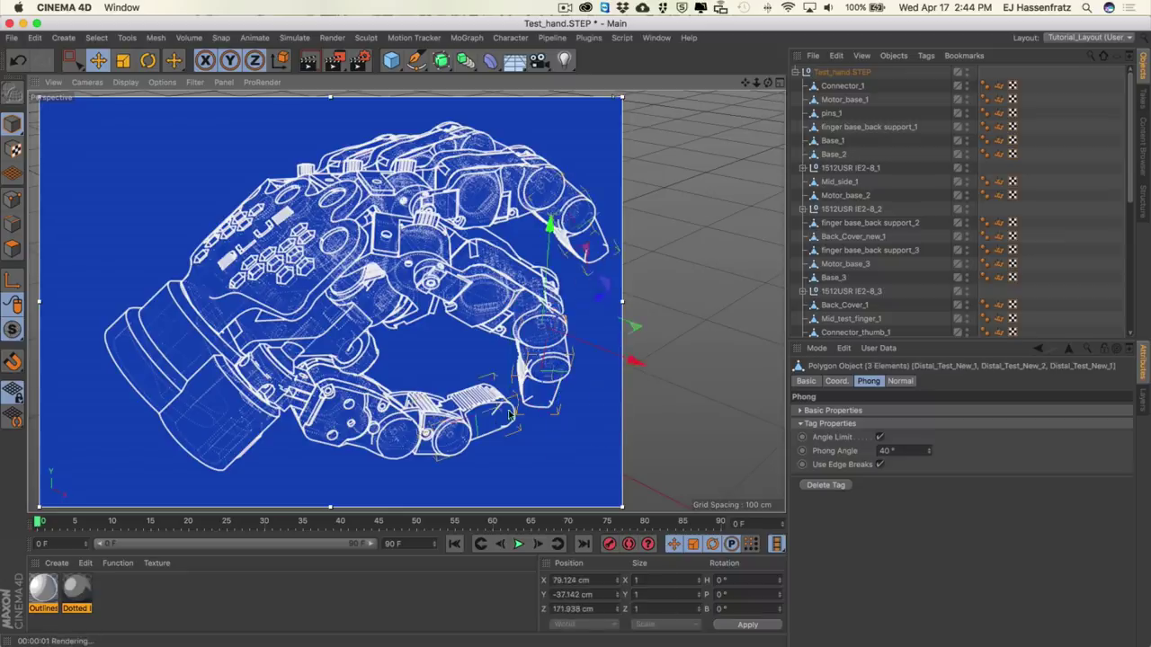
scroll(881, 323, "down", 8)
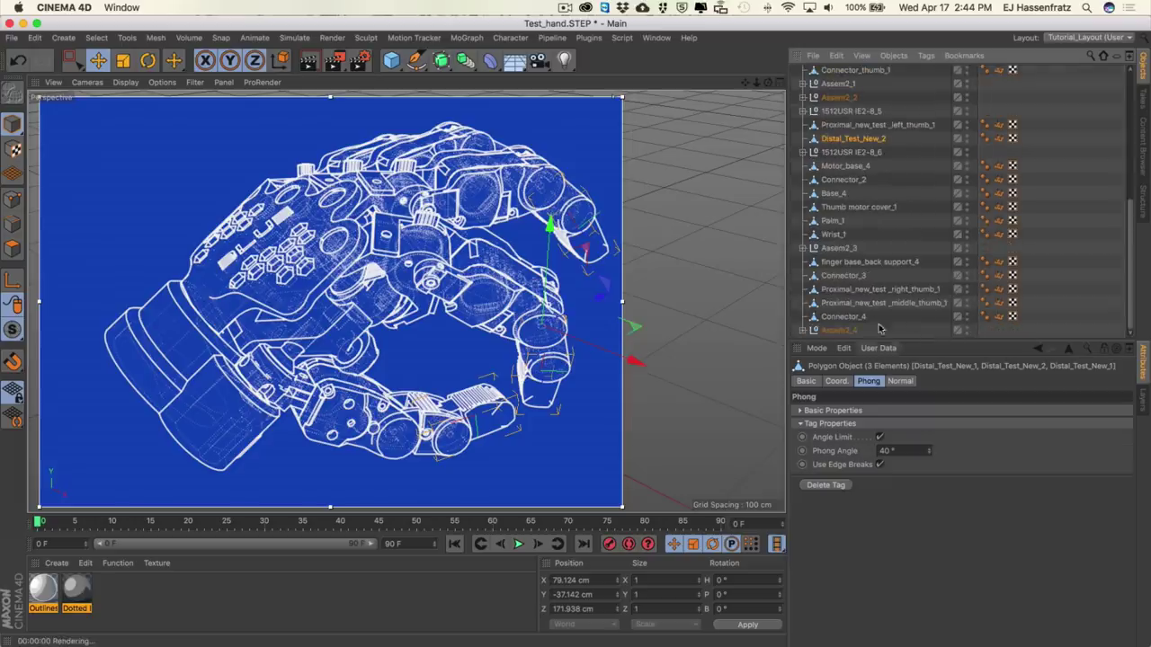
left_click(983, 139)
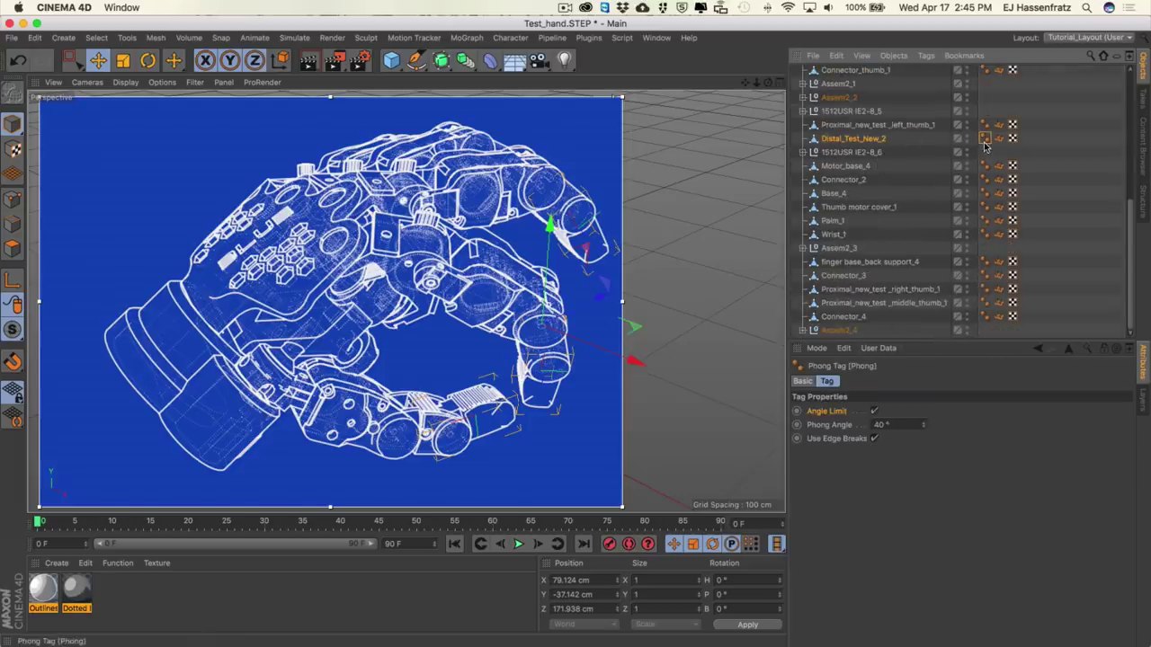
left_click(803, 98)
left_click(984, 207, "shift")
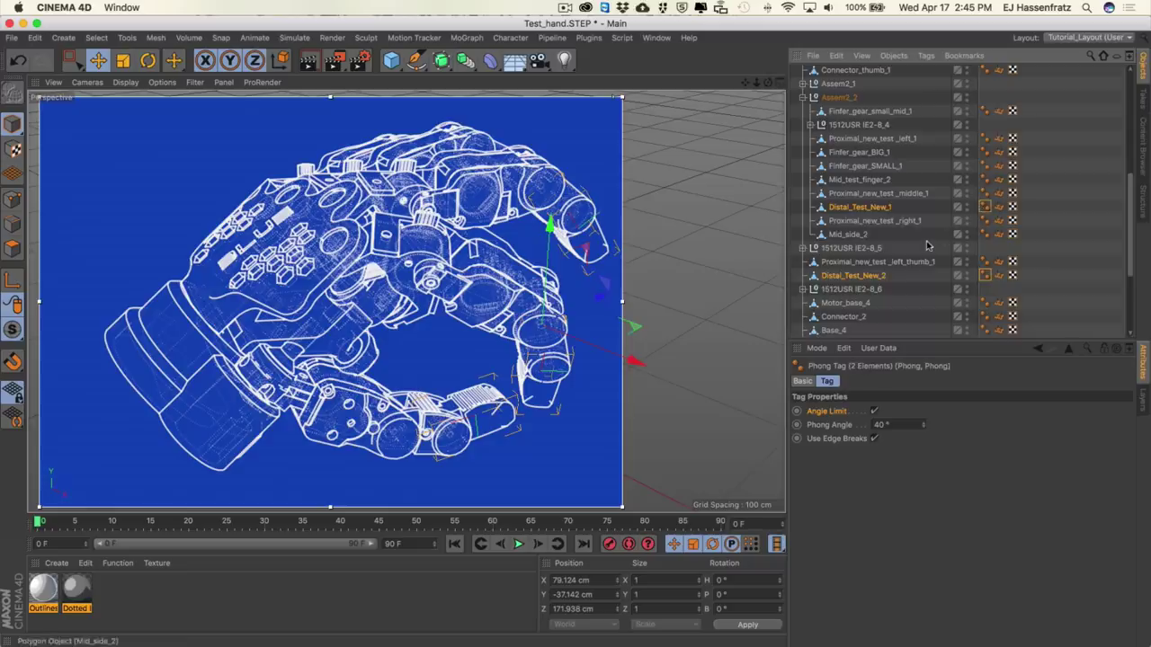
scroll(899, 269, "down", 4)
left_click(803, 330)
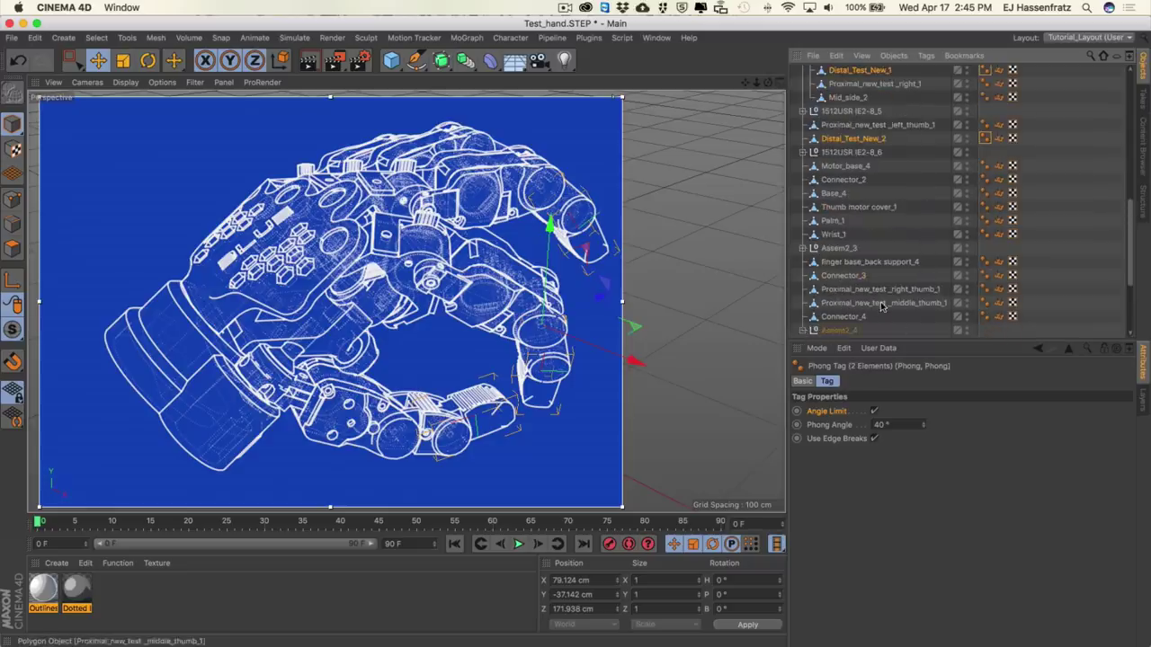
scroll(804, 324, "down", 4)
left_click(985, 303, "shift")
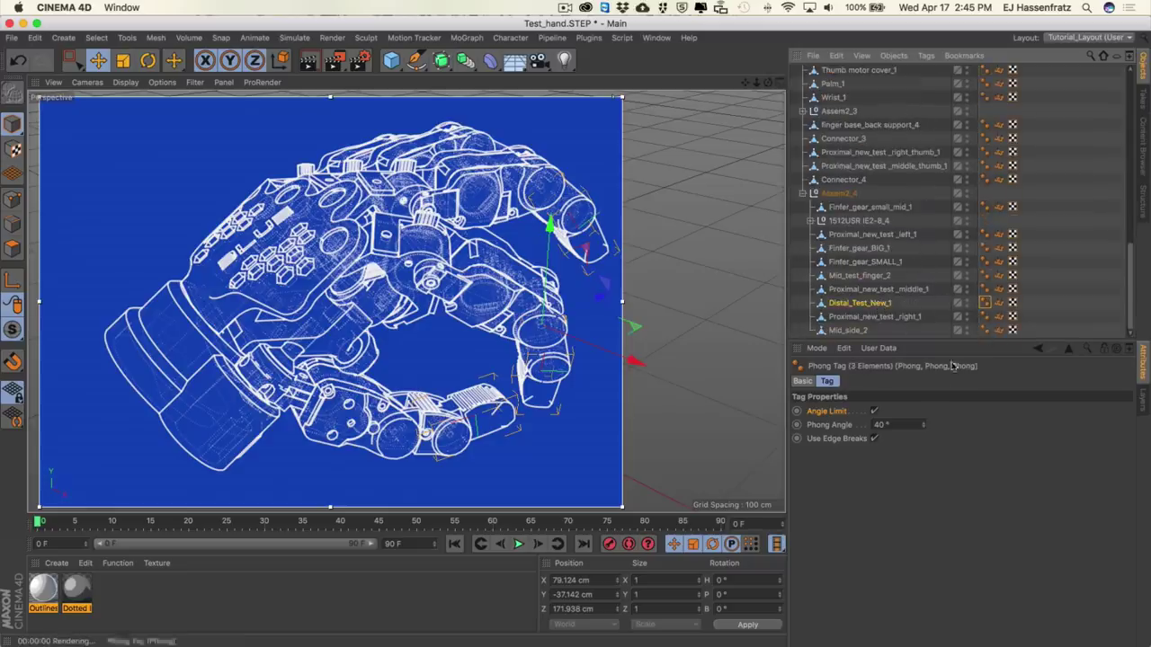
mouse_move(923, 424)
left_mouse_down()
mouse_move(935, 421)
mouse_move(927, 430)
left_mouse_up()
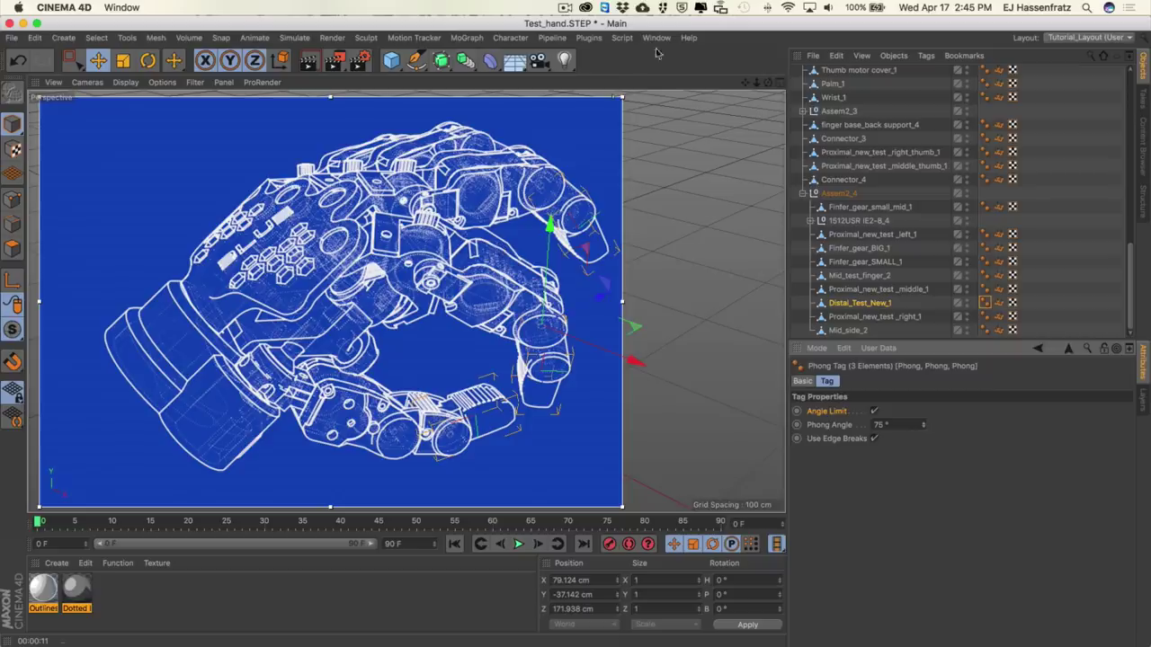
Clear the tag selection and re-render the hand from an angle that shows more of its back
left_click(1059, 181)
scroll(1059, 179, "up", 5)
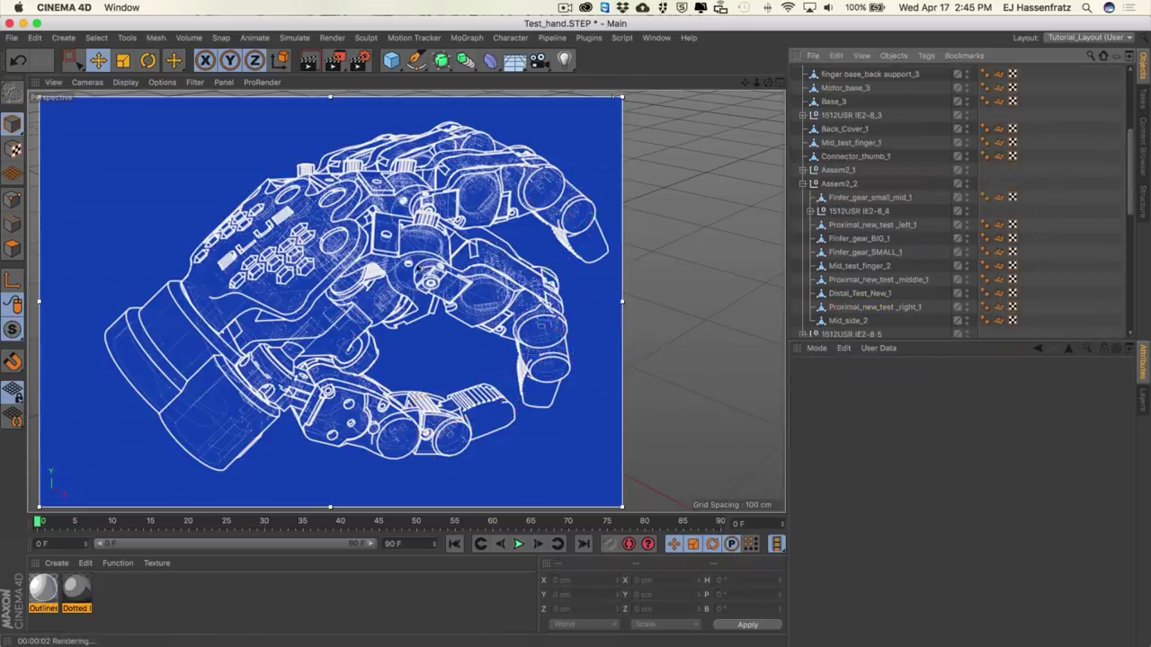
mouse_move(413, 252)
left_mouse_down("alt")
mouse_move(448, 240)
mouse_move(414, 265)
mouse_move(387, 263)
left_mouse_up("alt")
left_click_drag(402, 272, 439, 255, "alt")
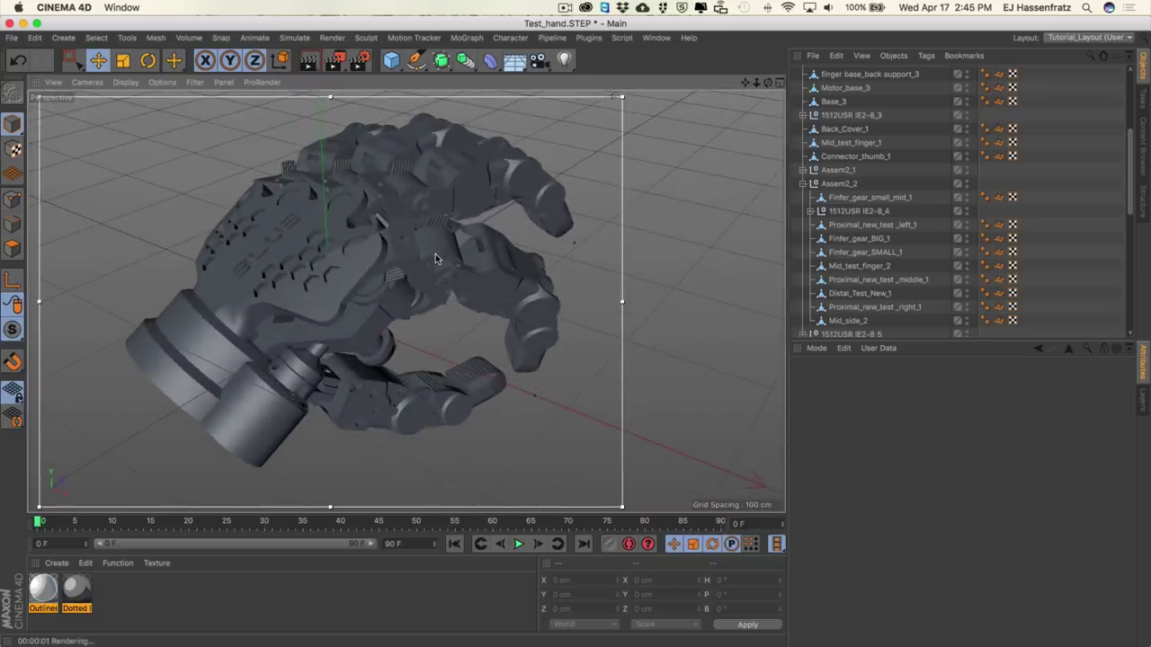
Set the render's anti-aliasing to Best with the Cubic (Still Image) filter and a Max Level of 8x8
left_click(359, 59)
left_click_drag(415, 52, 596, 83)
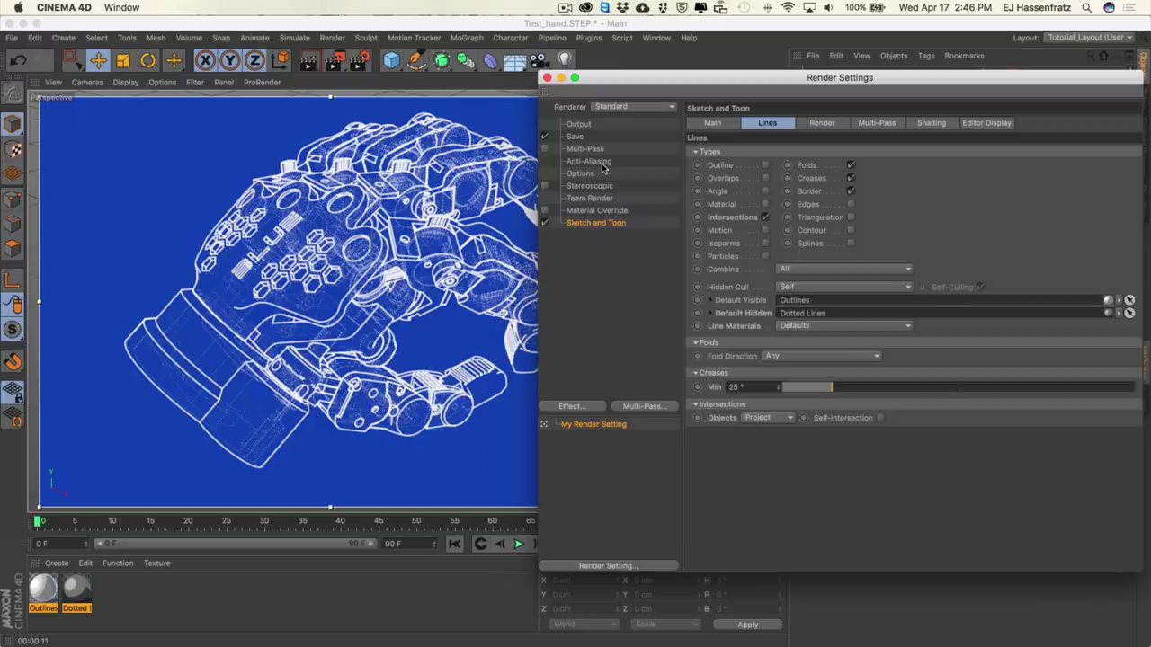
left_click(601, 163)
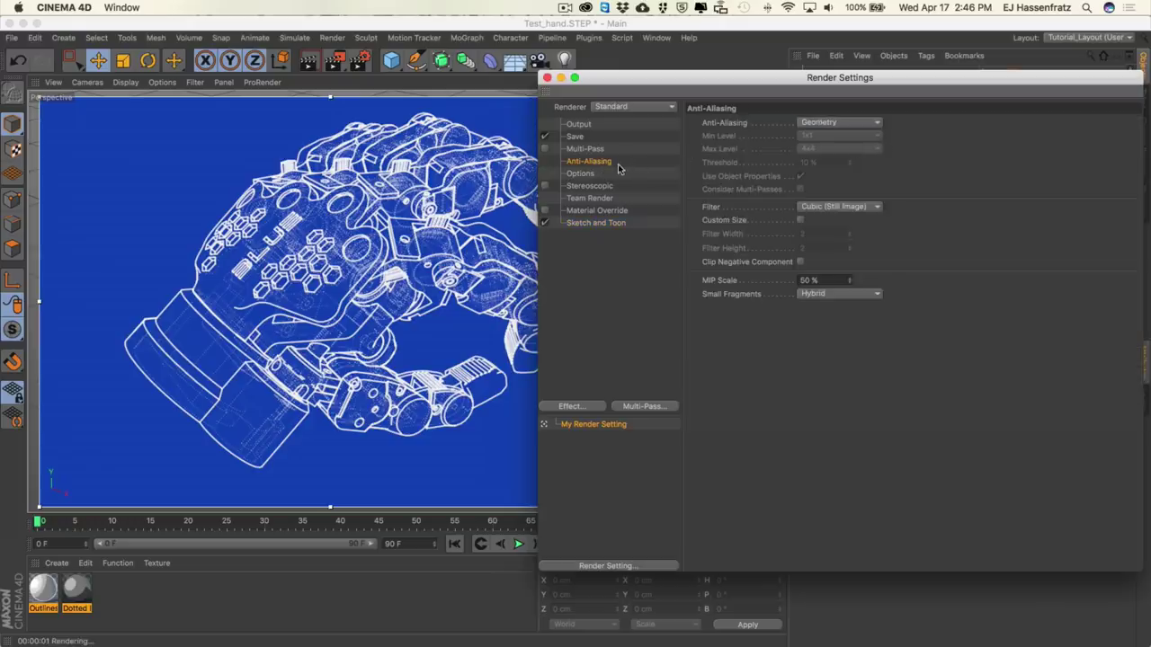
left_click(837, 122)
left_click(843, 160)
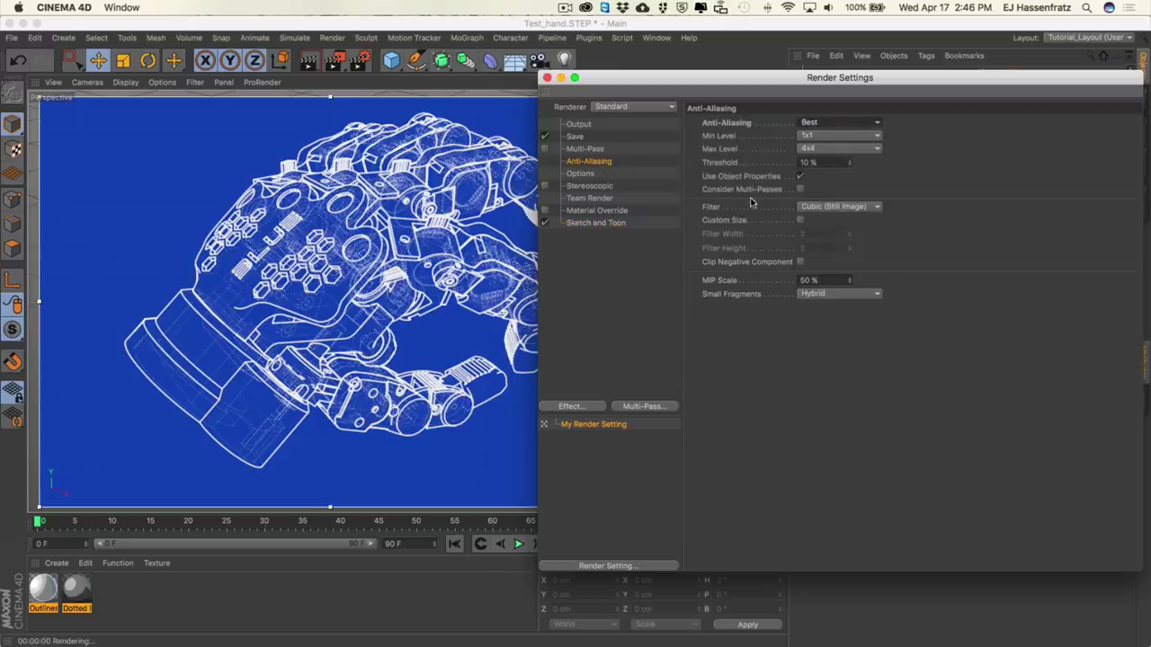
left_click(839, 207)
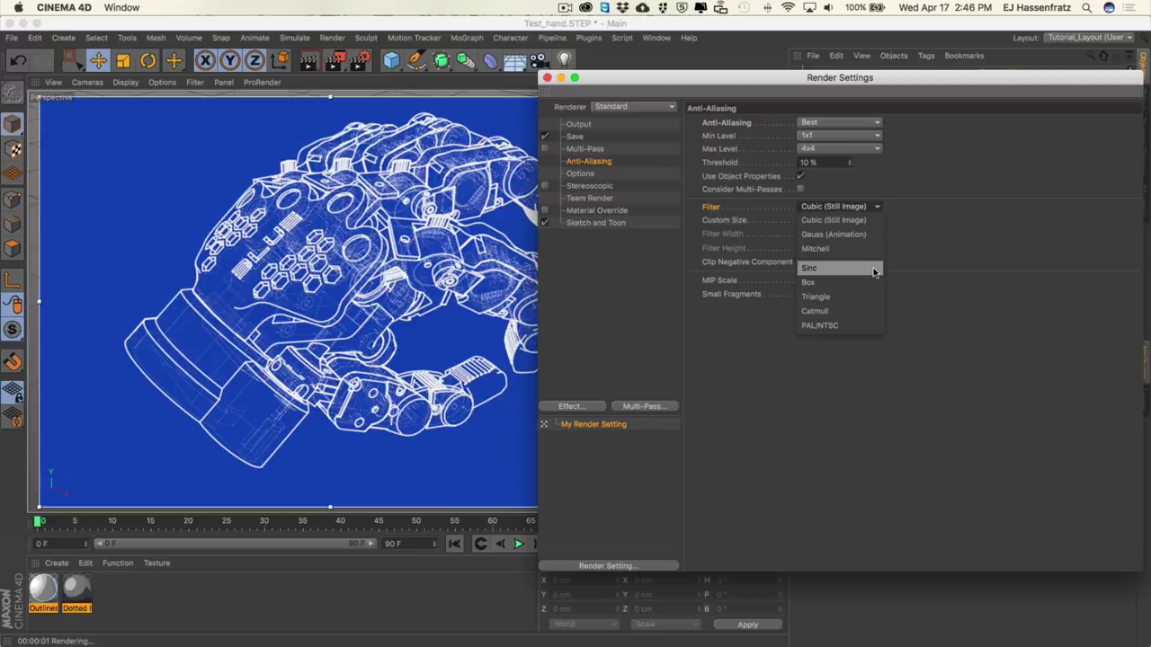
left_click(867, 225)
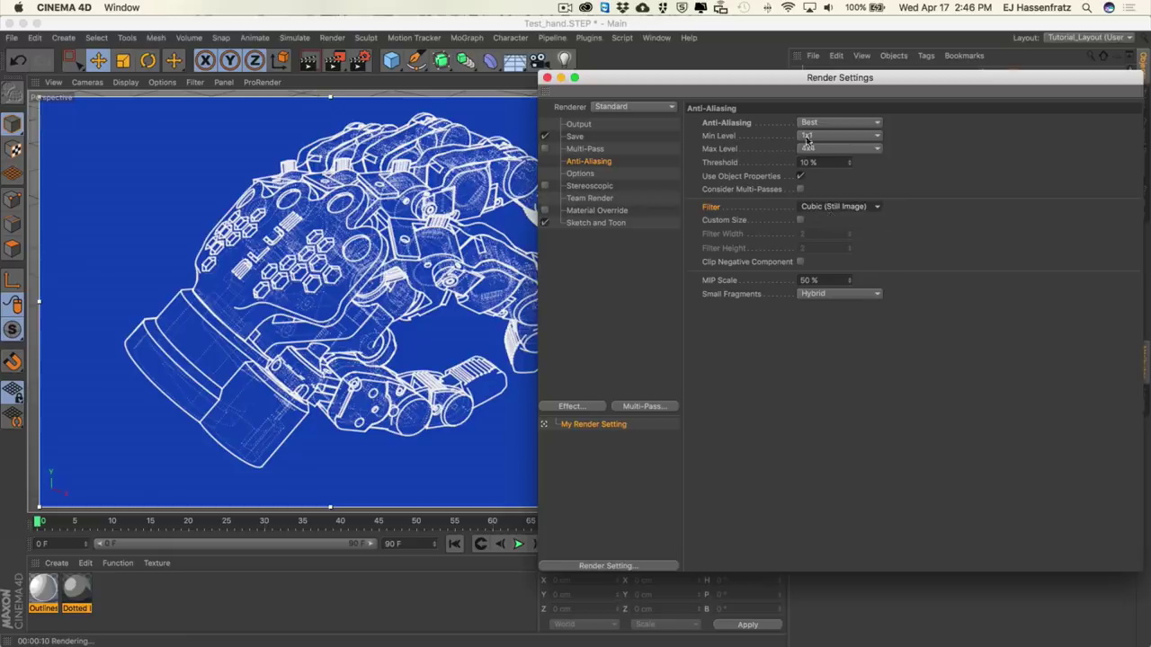
left_click(836, 148)
left_click(850, 206)
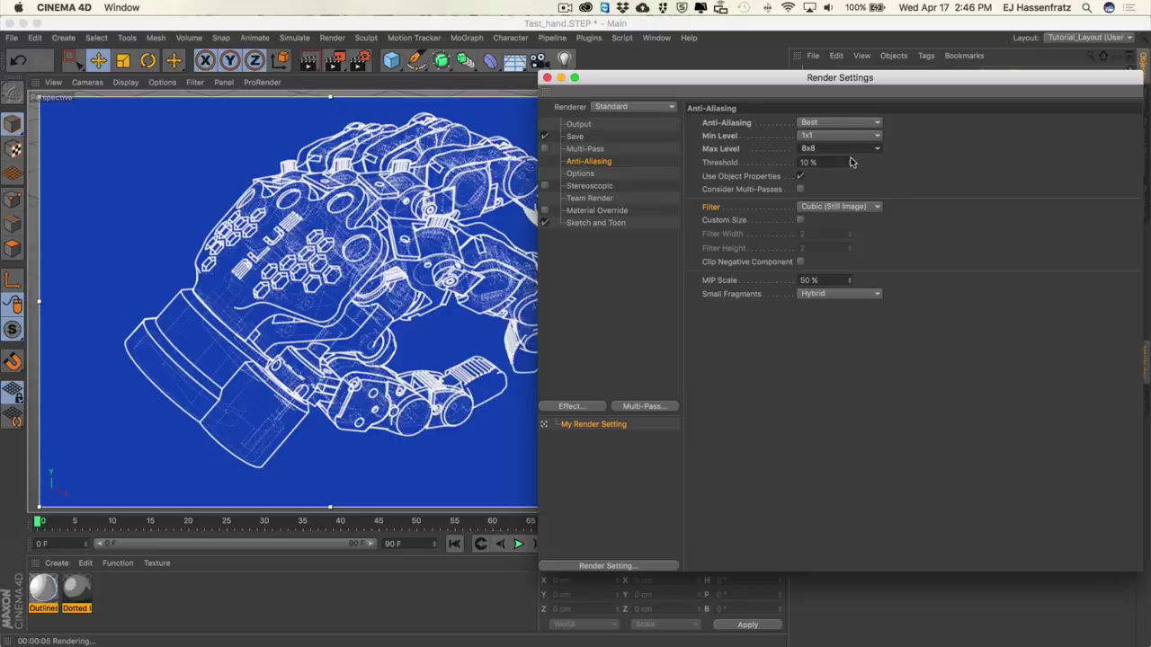
Enable Split Visible/Hidden in the Sketch and Toon multi-pass options
left_click(595, 222)
left_click(590, 235)
left_click(595, 223)
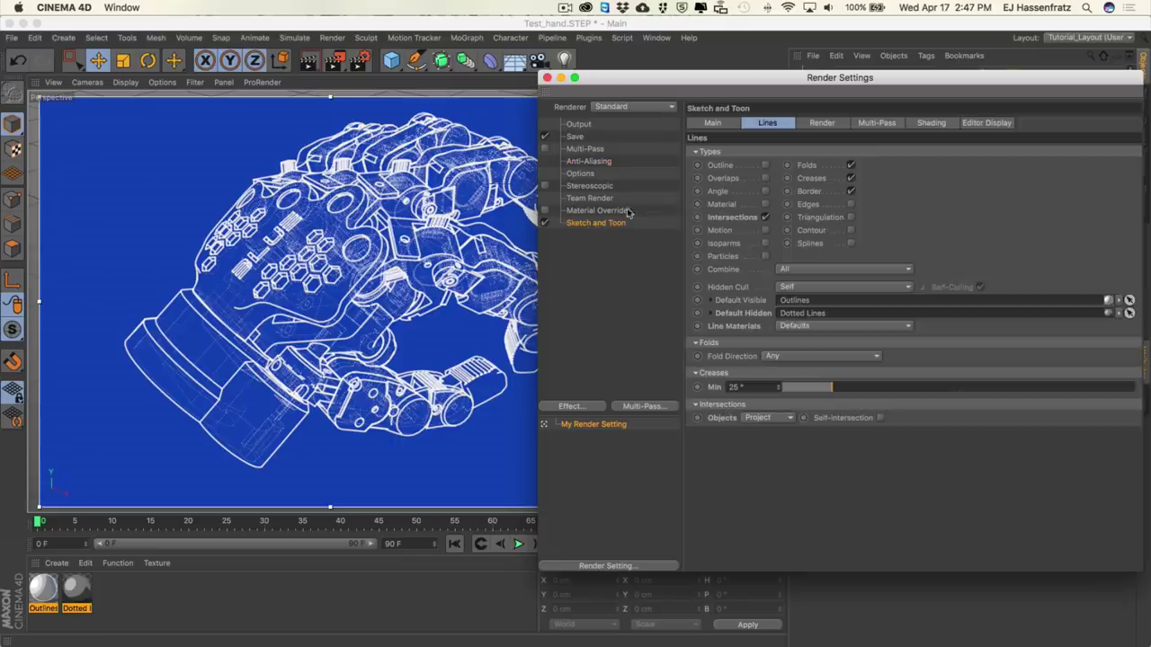
left_click(819, 122)
left_click(767, 122)
left_click(840, 125)
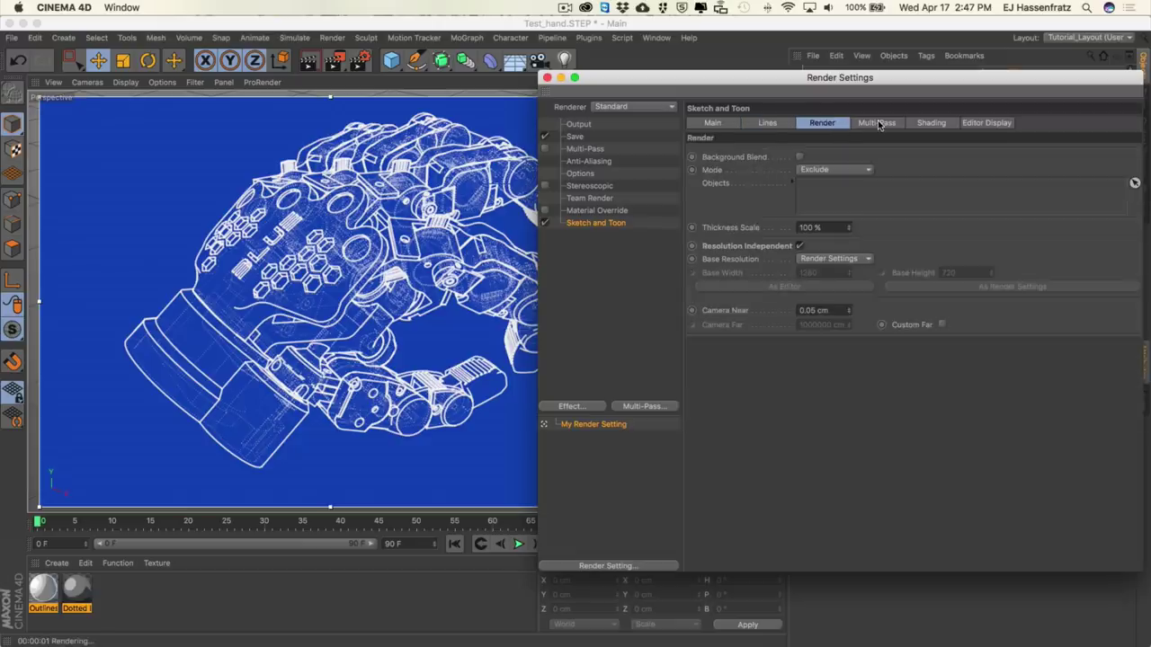
left_click(878, 125)
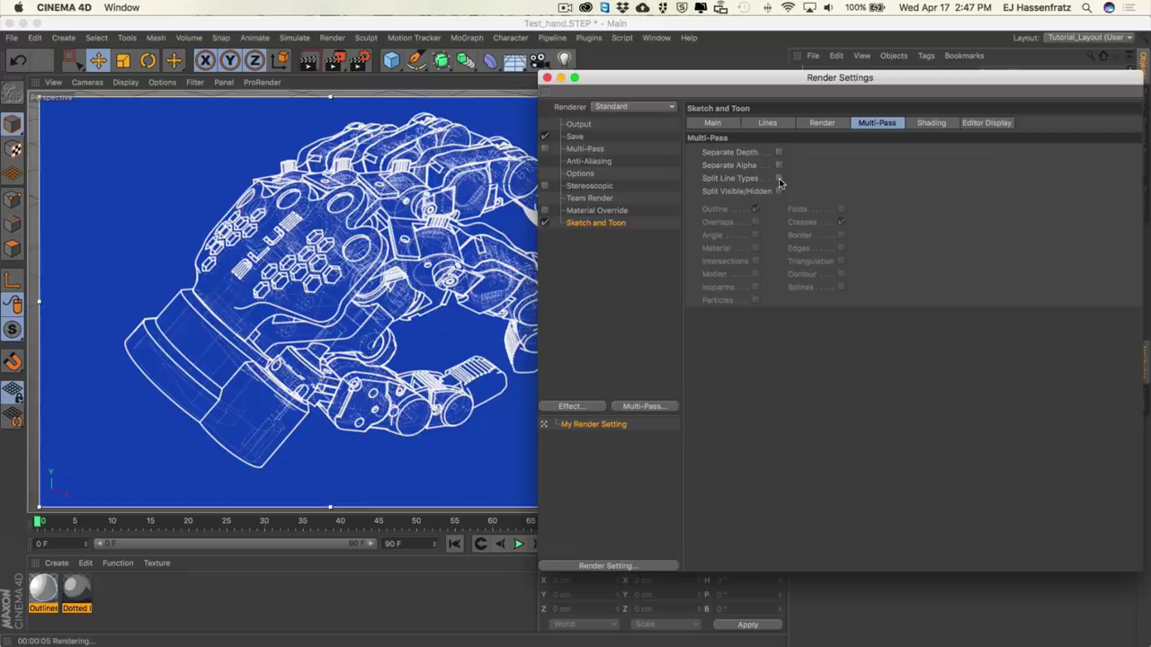
left_click(728, 191)
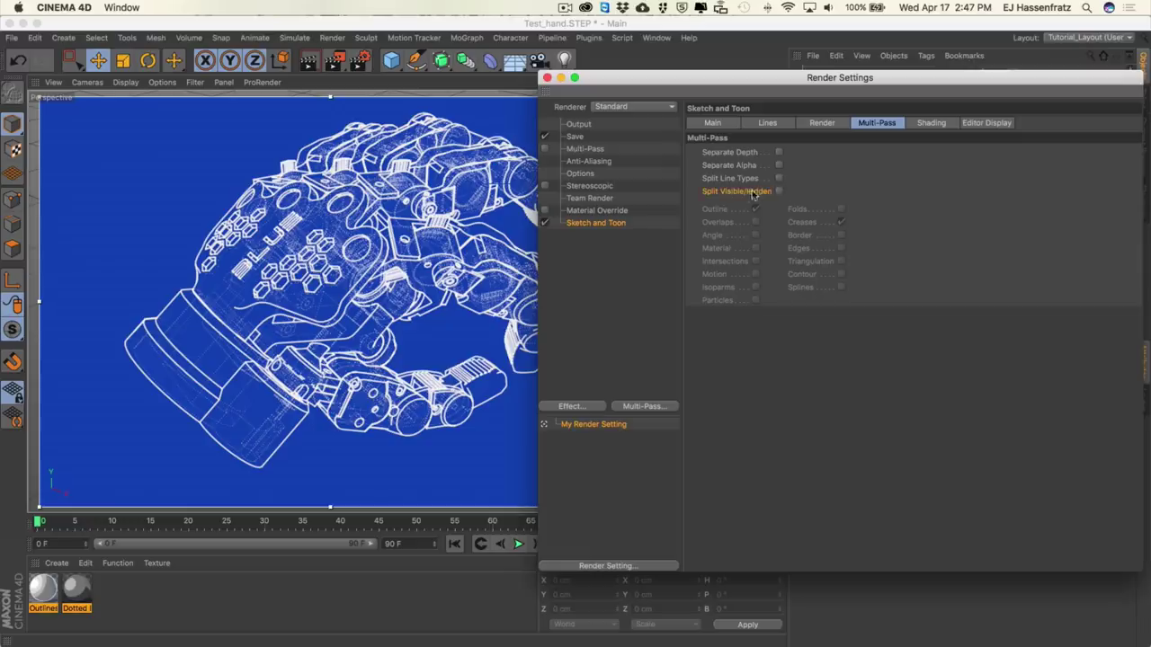
left_click(778, 190)
Add a Post Effects pass to the render settings and enable Multi-Pass output
left_click(604, 150)
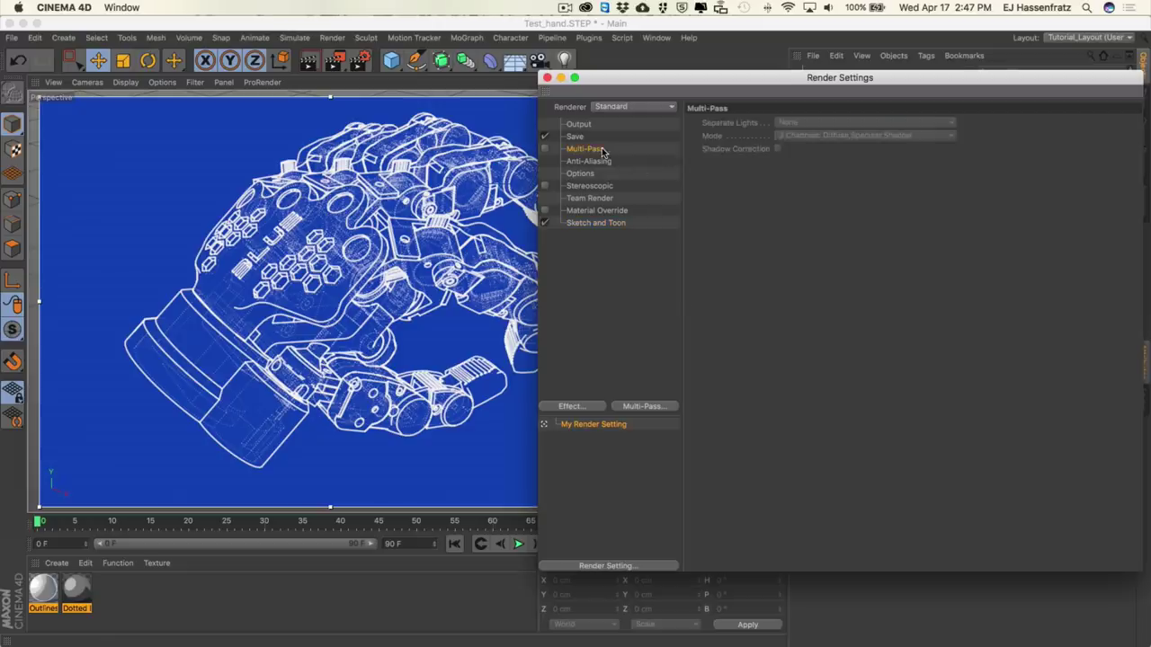
left_click(659, 405)
left_click(720, 462)
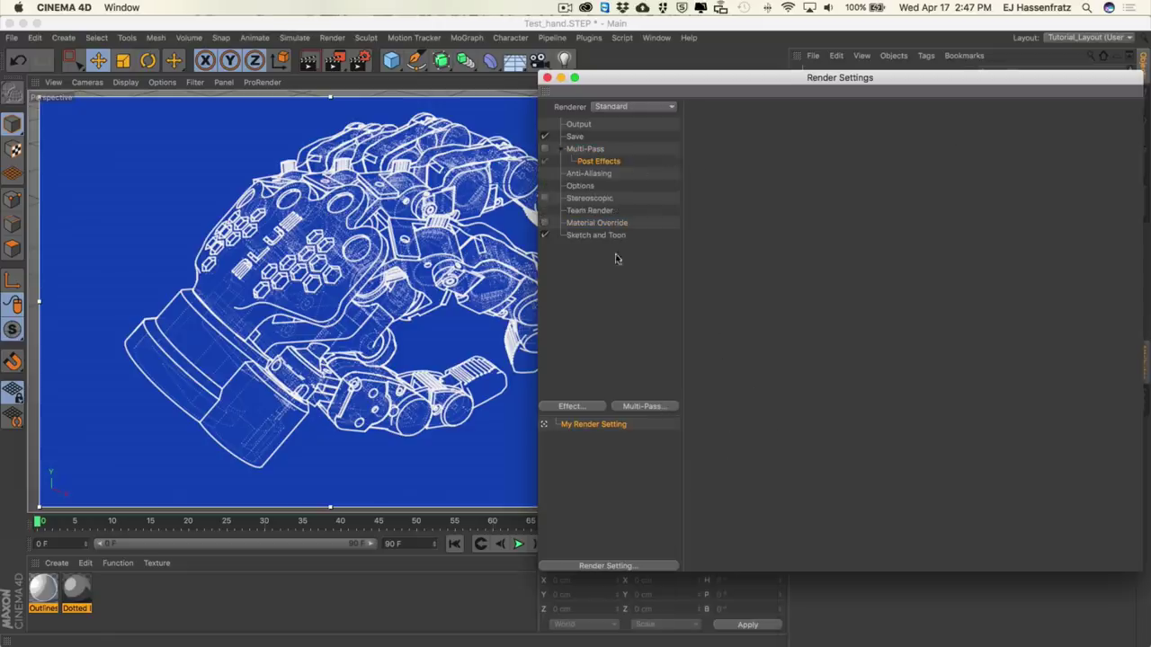
left_click(594, 151)
left_click(544, 148)
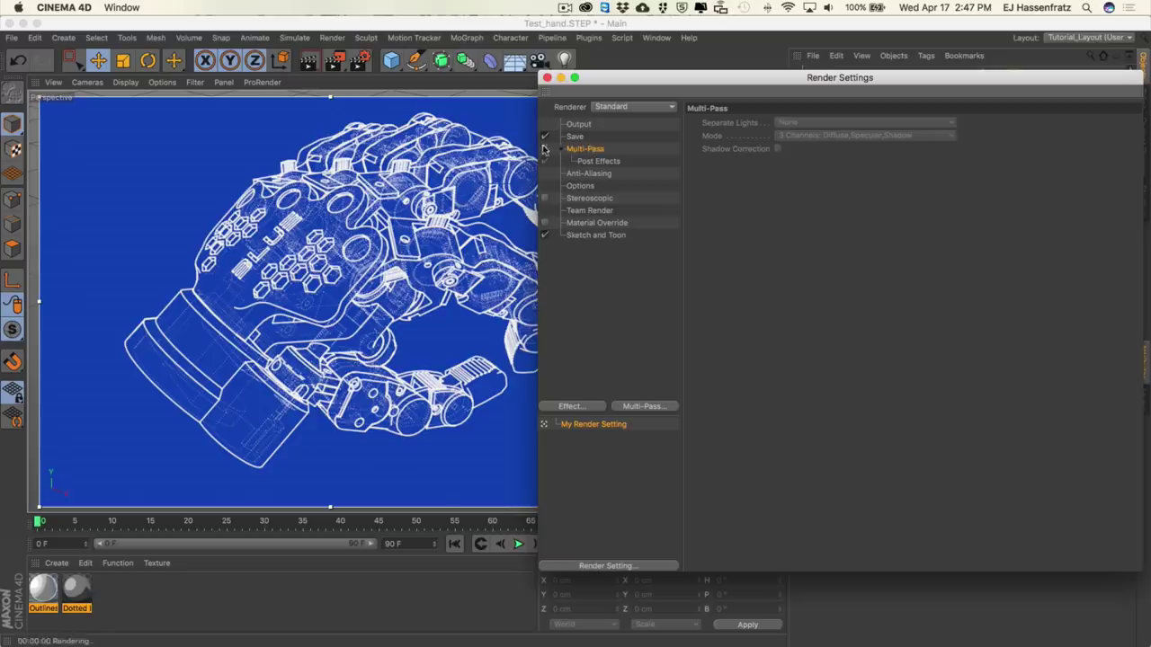
left_click(604, 160)
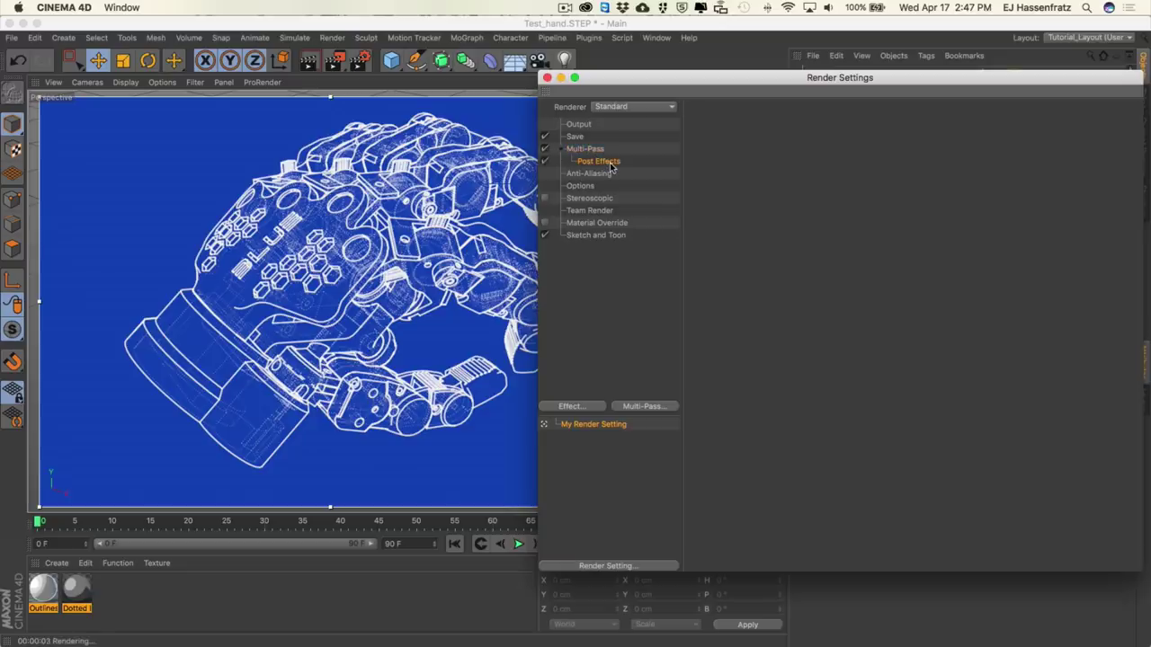
Try a Sketch and Toon Thickness Scale of 80 % and return it to 100 %
left_click(607, 236)
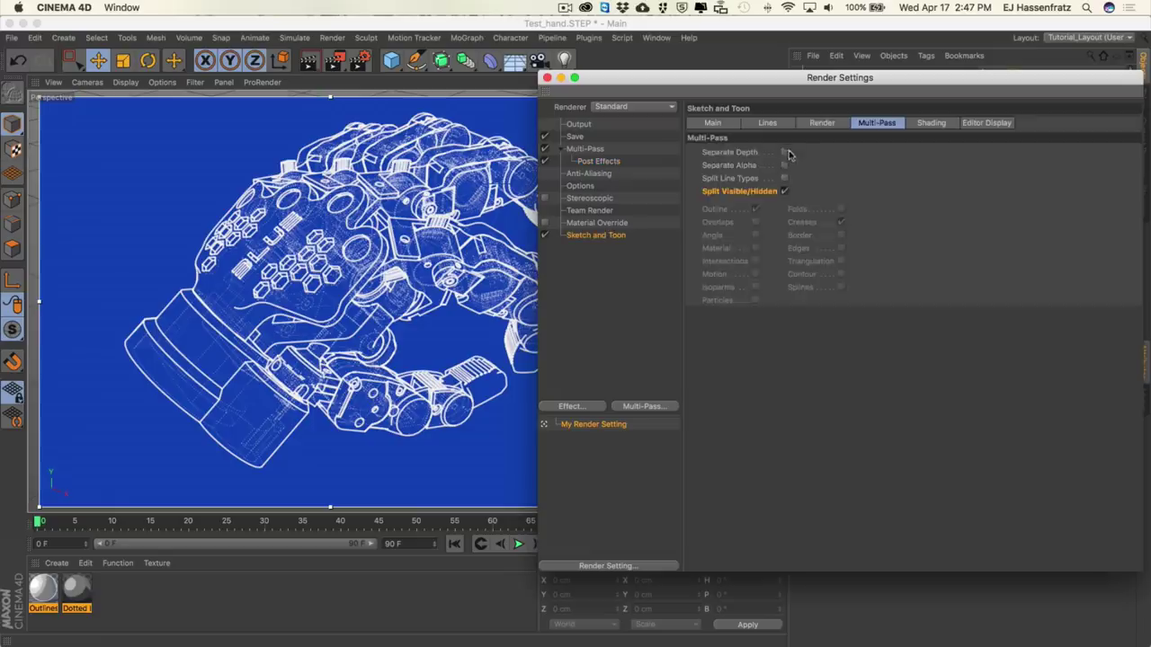
left_click(814, 125)
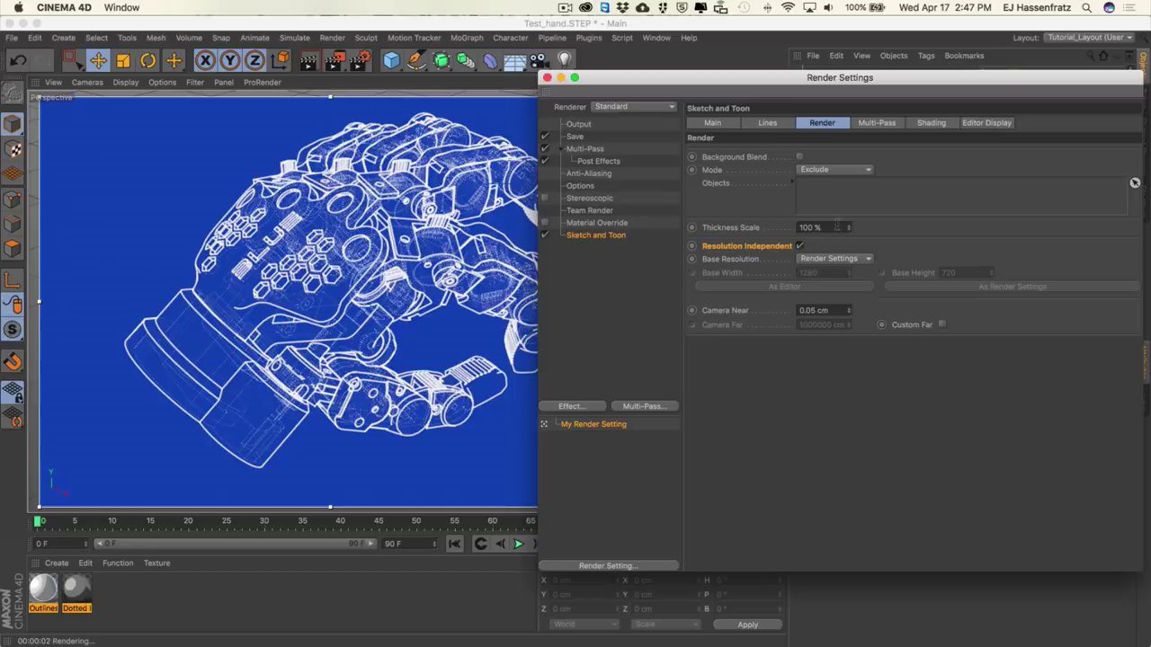
left_click(836, 226)
type("80")
key("Return")
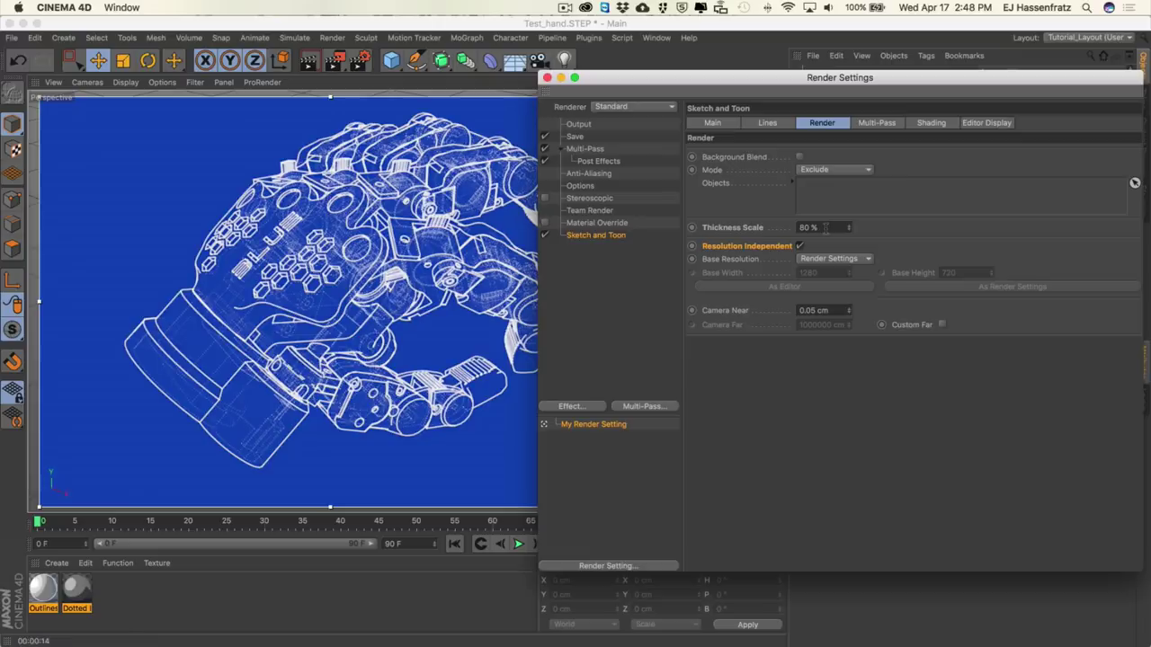
left_click(826, 228)
type("10")
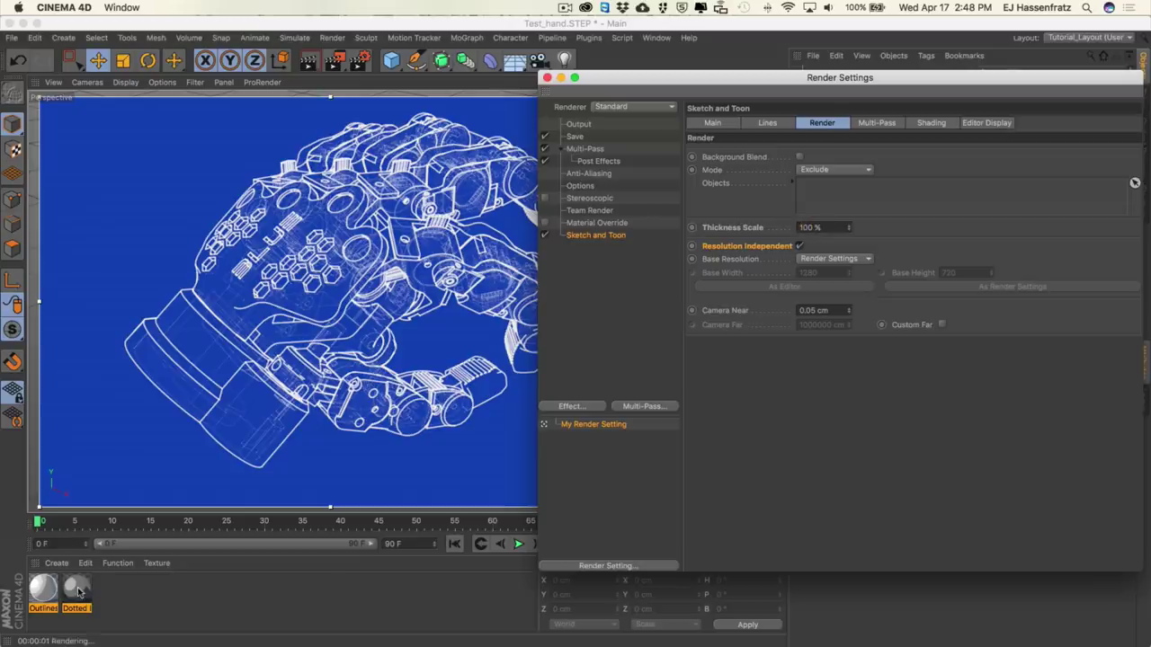
Open the Render properties of the Outlines and Dotted Lines materials together and preview the hand cut off by the frame's edge
double_click(77, 589)
left_click(43, 591, "shift")
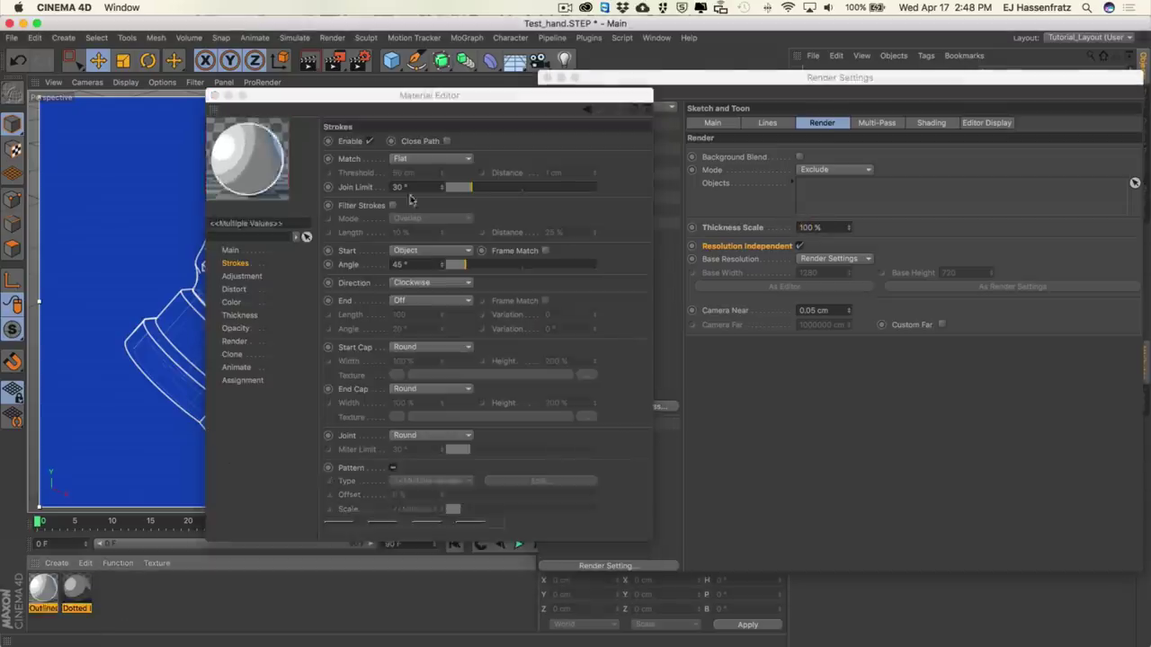
left_click_drag(404, 93, 792, 67)
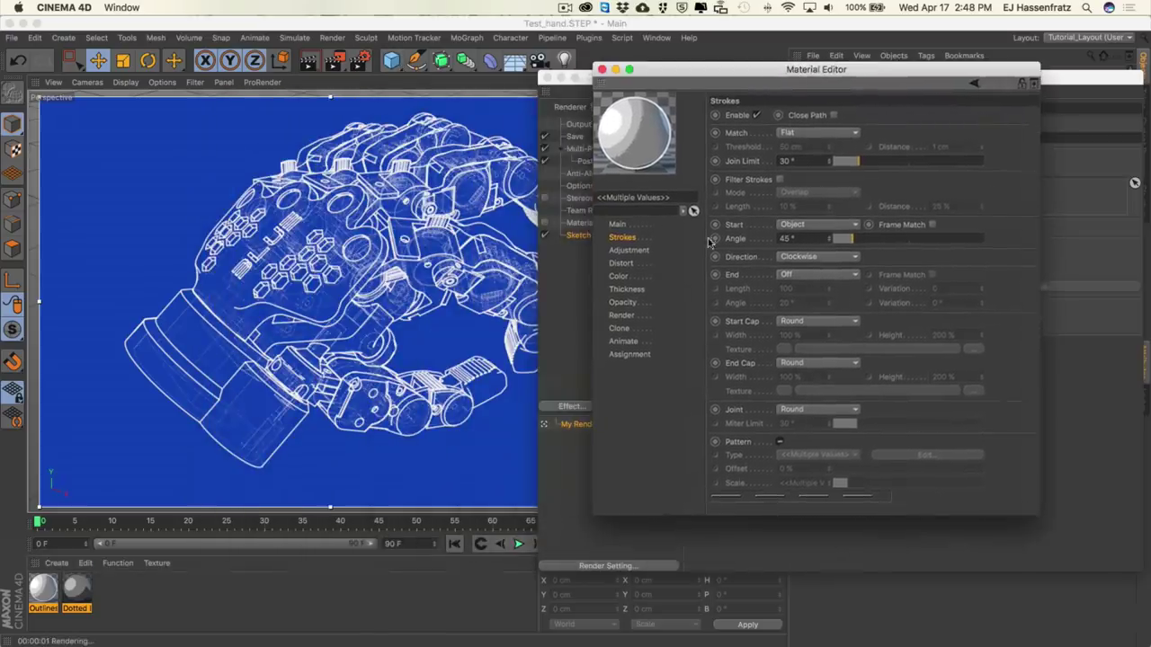
left_click(622, 315)
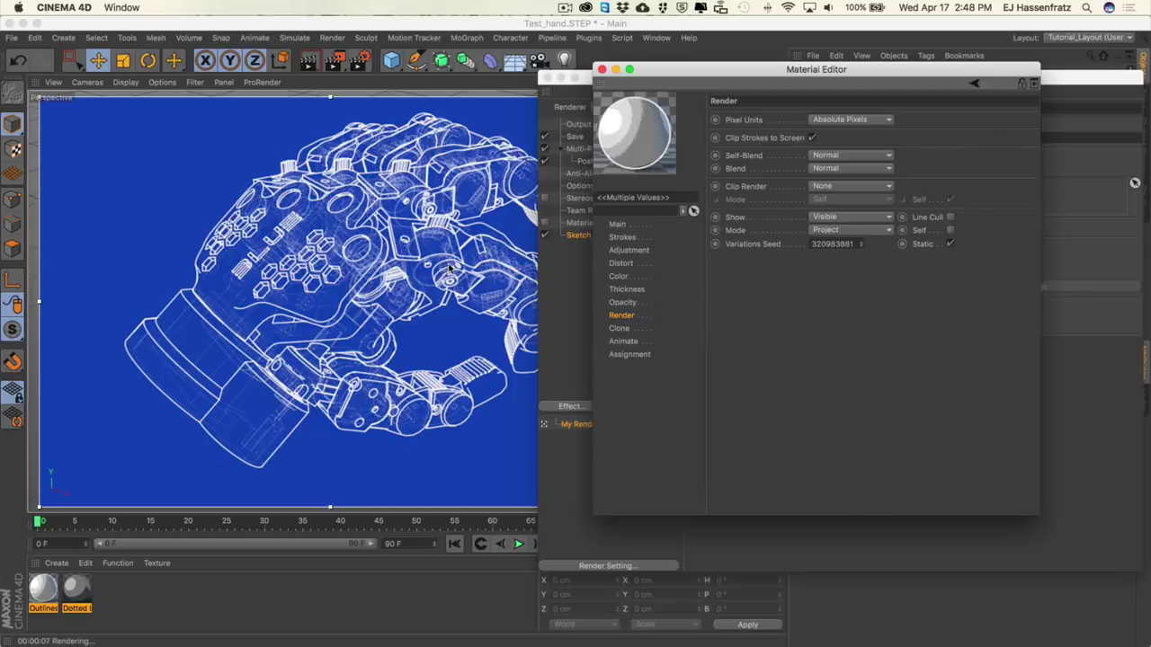
mouse_move(396, 273)
left_mouse_down("alt")
mouse_move(319, 269)
mouse_move(93, 293)
mouse_move(229, 285)
mouse_move(206, 276)
left_mouse_up("alt")
key("super+r")
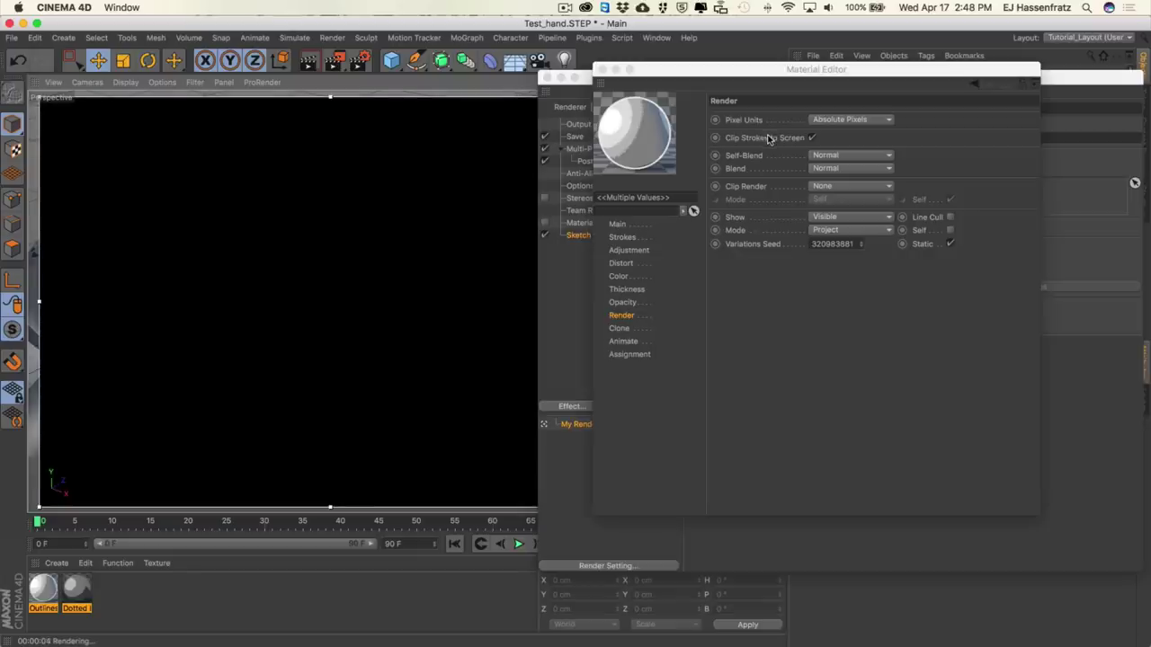
left_click(53, 250)
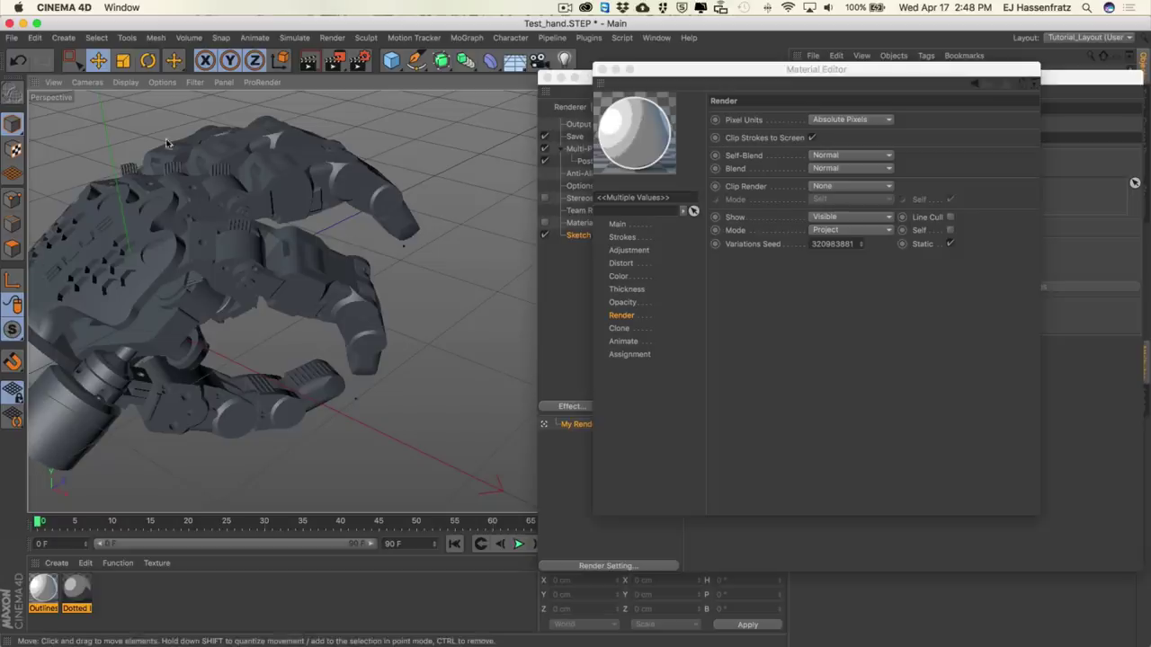
Try deleting the part picked near the base of the thumb and undo the deletion
left_click(151, 341)
key("Delete")
key("ctrl+z")
mouse_move(260, 312)
left_mouse_down("alt")
mouse_move(225, 314)
mouse_move(243, 316)
left_mouse_up("alt")
left_click_drag(378, 333, 258, 329, "alt")
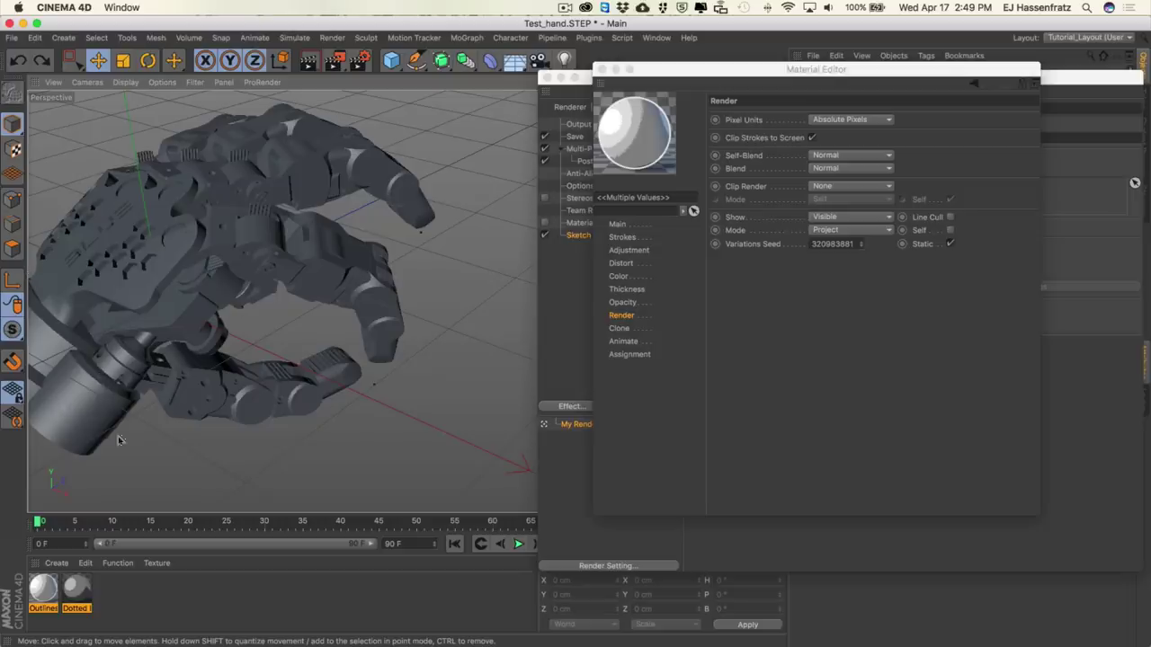
Turn off Clip Strokes to Screen for the Outlines and Dotted Lines materials together
left_click_drag(260, 363, 72, 253, "alt")
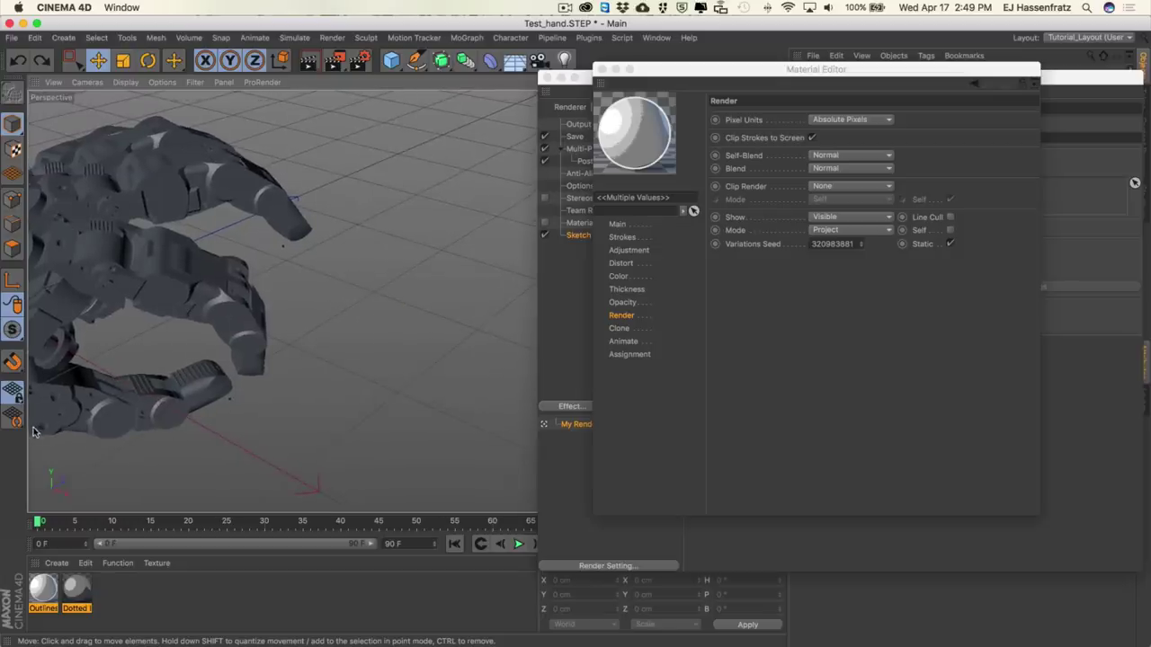
mouse_move(74, 387)
left_mouse_down("alt")
mouse_move(291, 250)
mouse_move(320, 246)
left_mouse_up("alt")
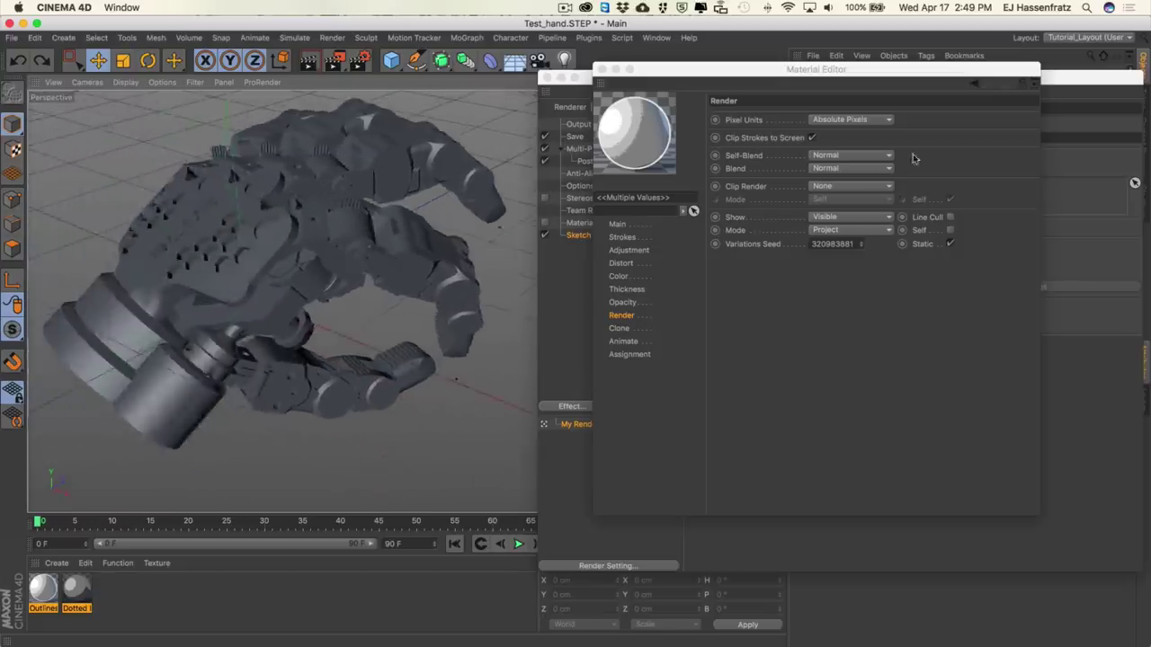
left_click(791, 141)
left_click(812, 137)
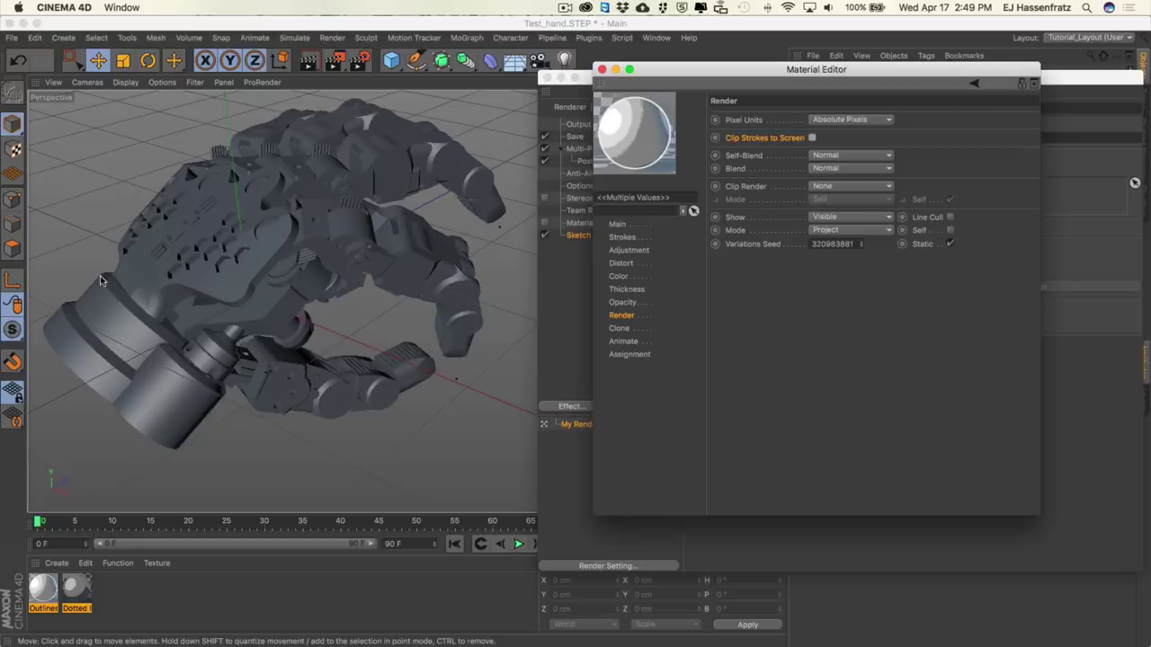
Close the render settings and render a preview of the whole hand in the perspective view
left_click_drag(104, 281, 63, 268, "alt")
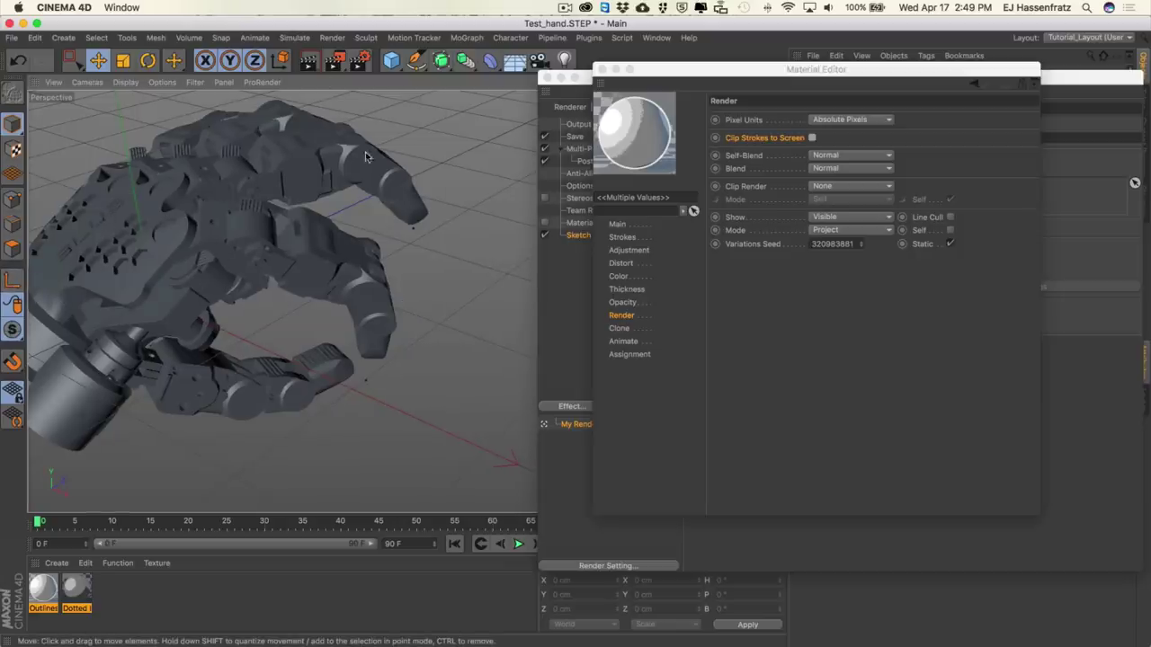
left_click_drag(102, 197, 303, 281, "alt")
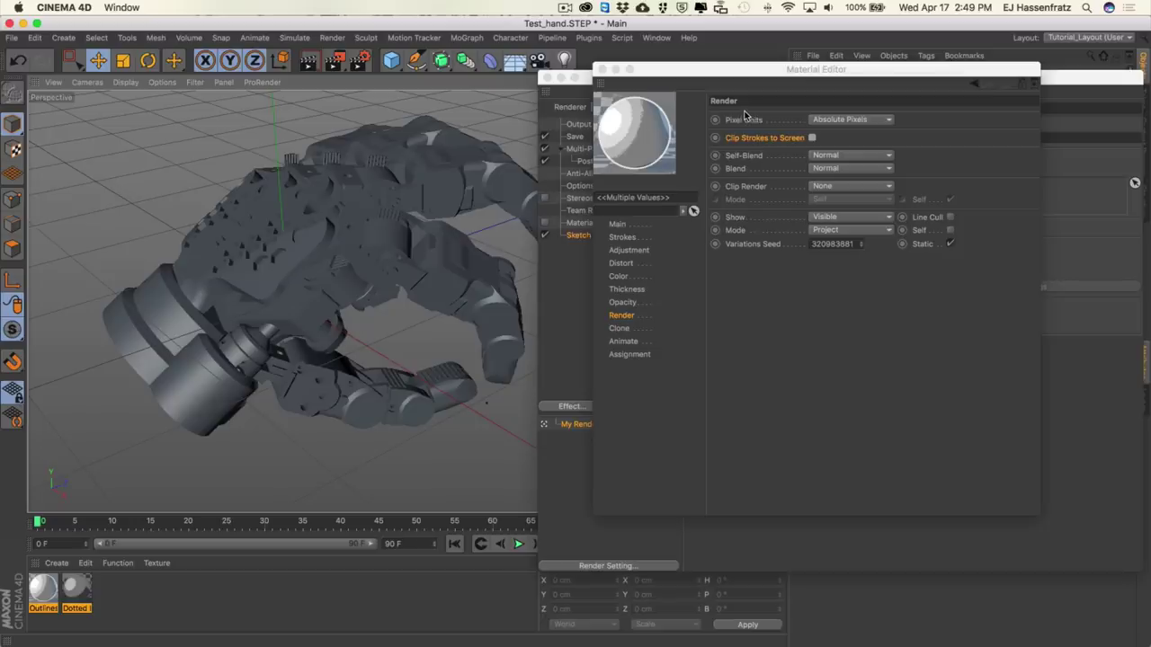
left_click(580, 77)
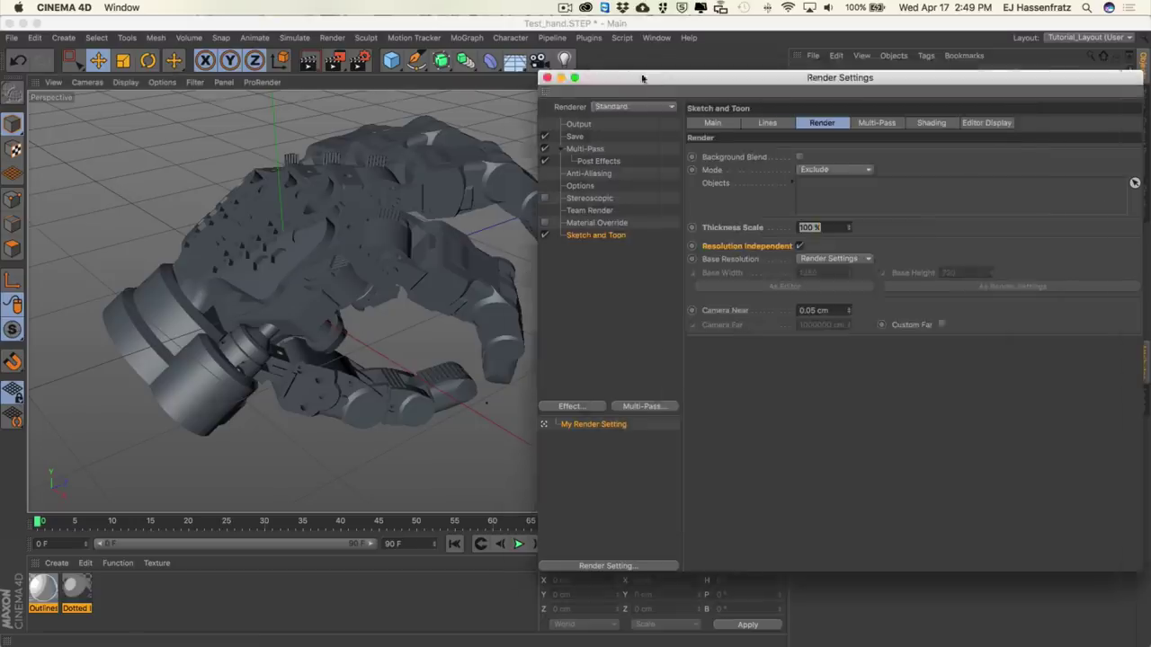
left_click_drag(650, 77, 575, 75)
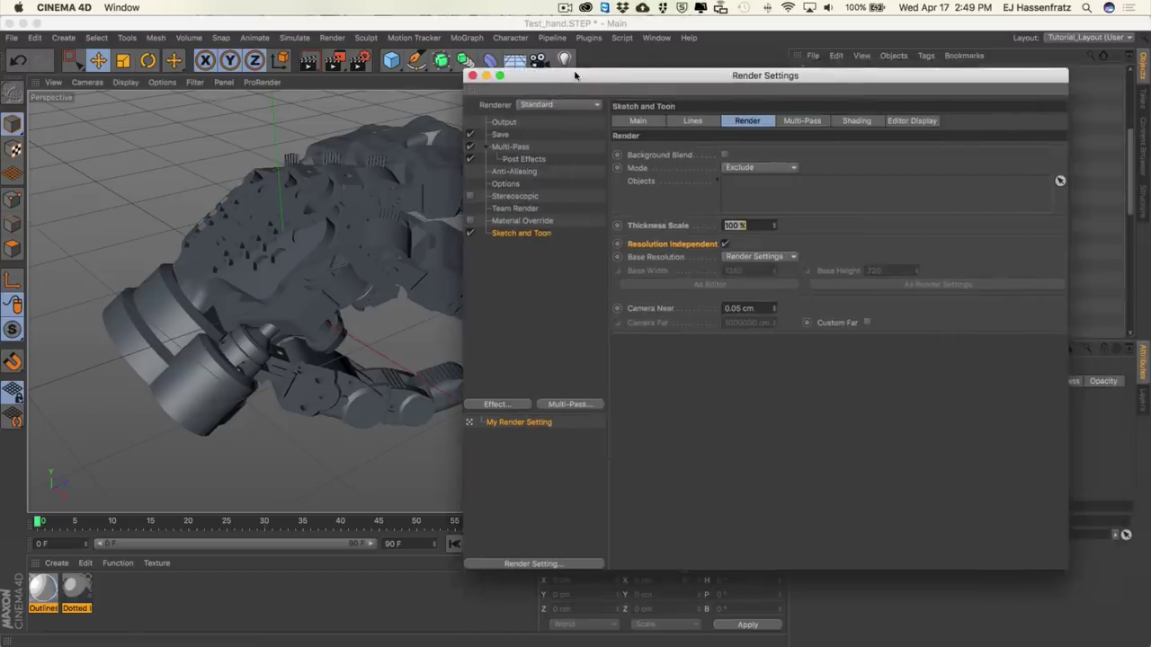
left_click(473, 77)
left_click(315, 61)
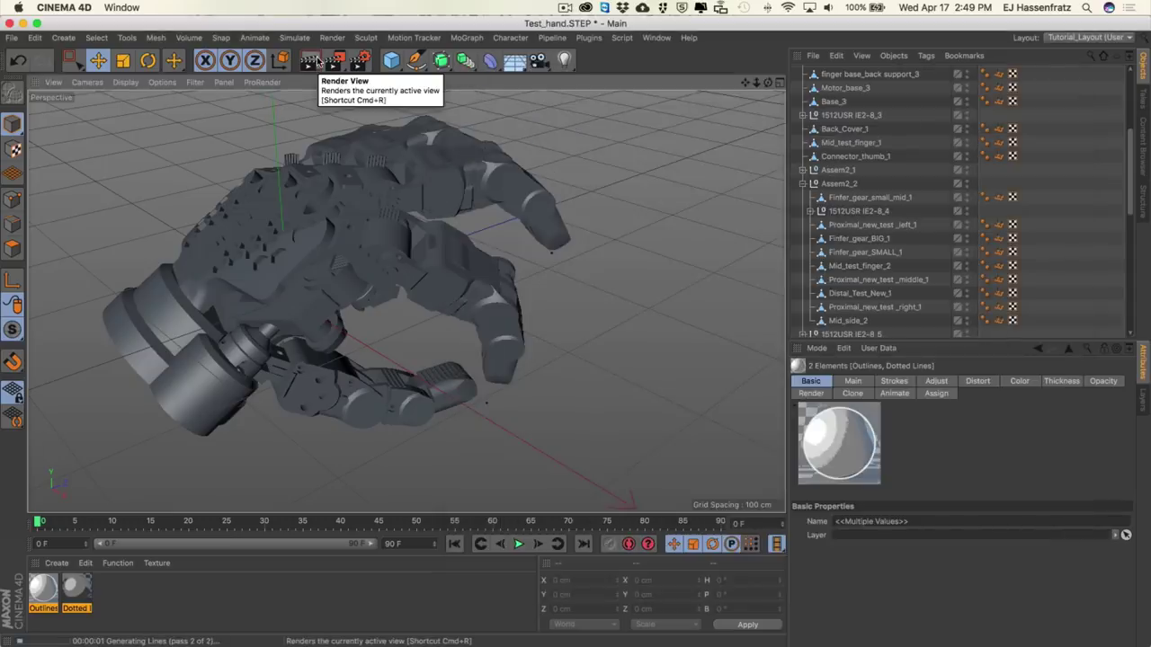